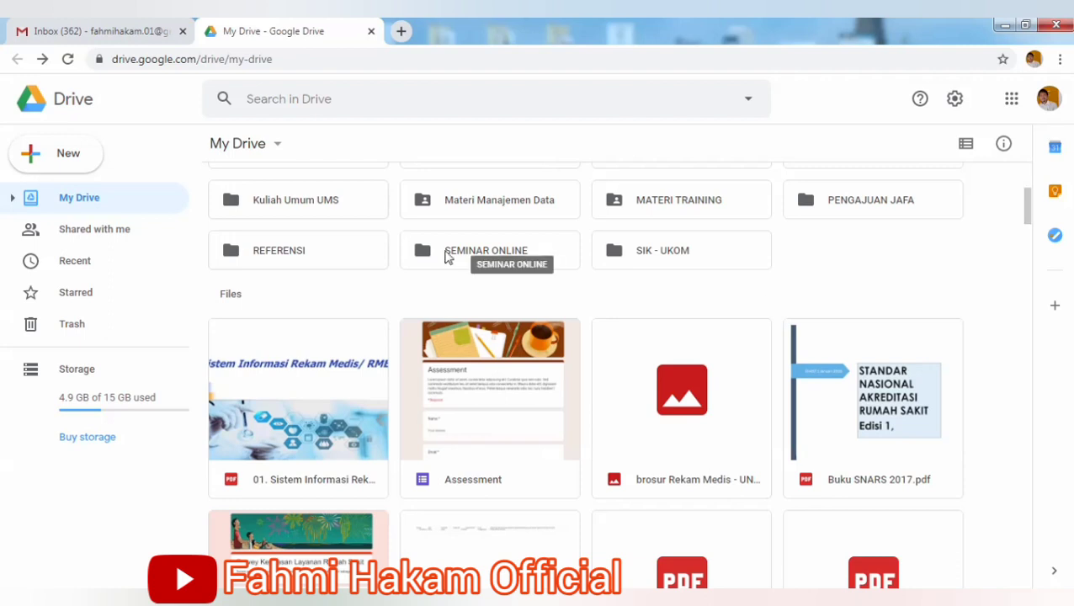
Open the SEMINAR ONLINE folder and create a blank Google Form inside it.
double_click(448, 256)
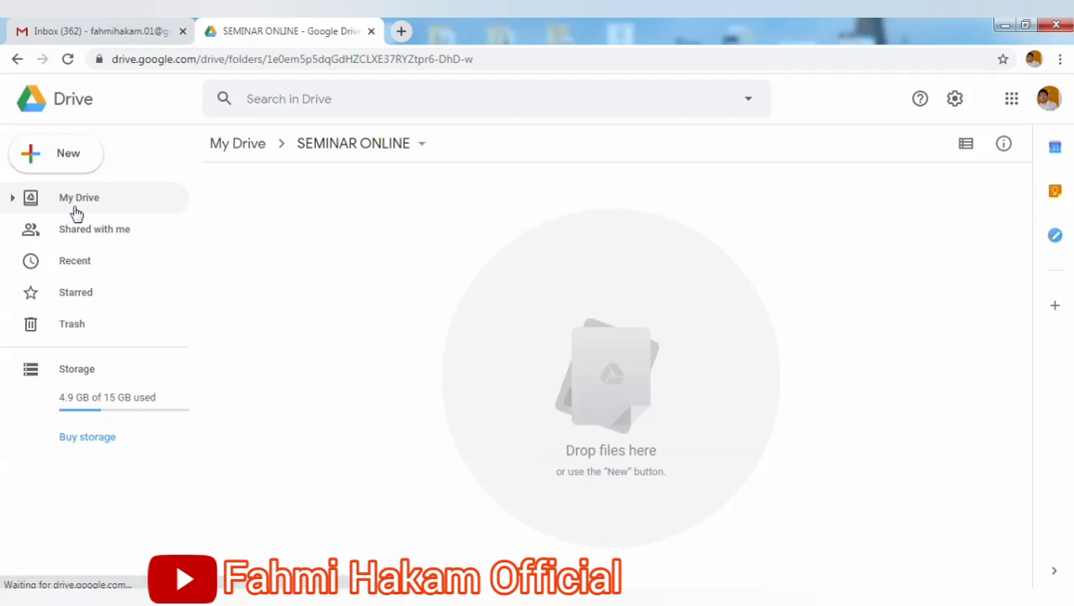
click(50, 165)
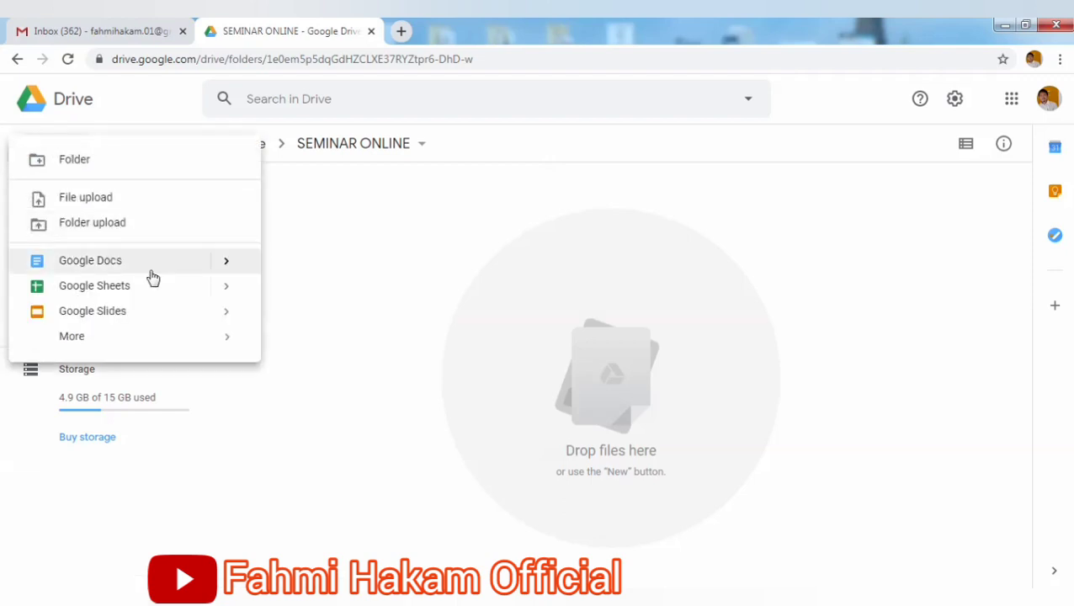
mouse_move(223, 341)
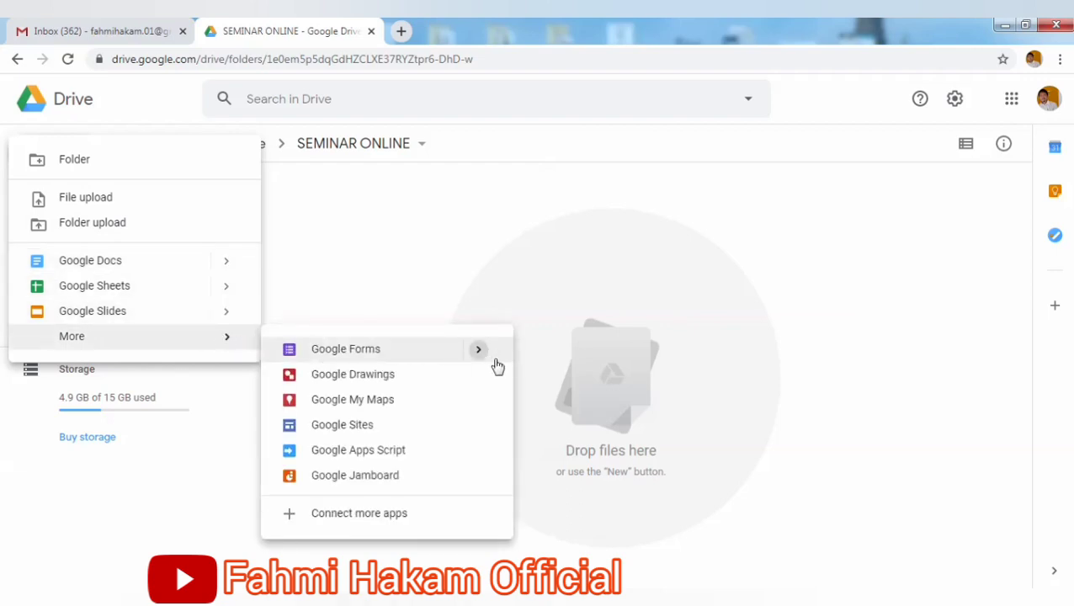
mouse_move(497, 365)
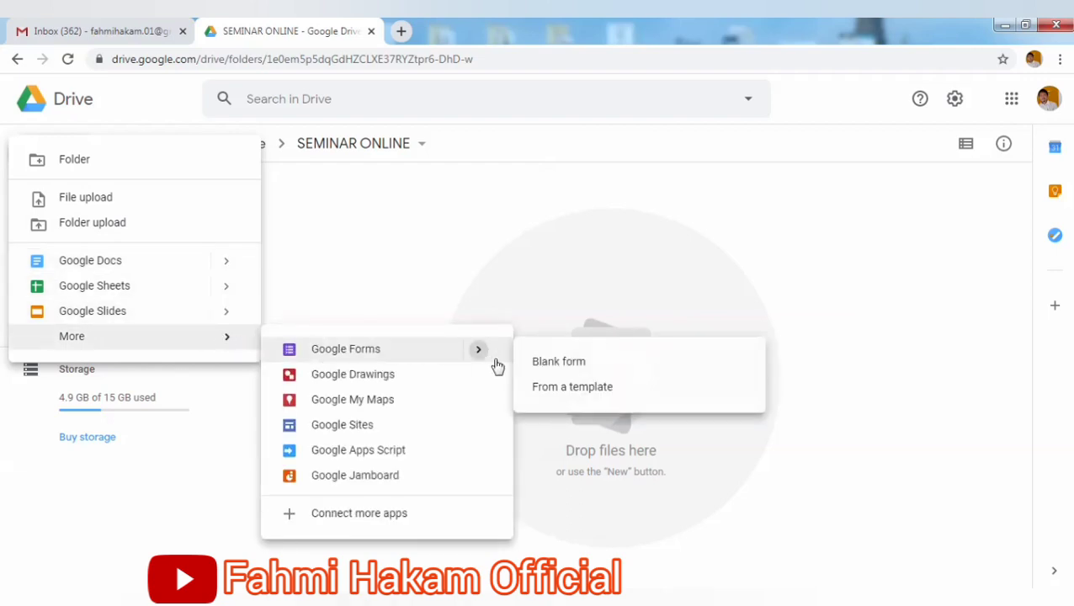
click(558, 364)
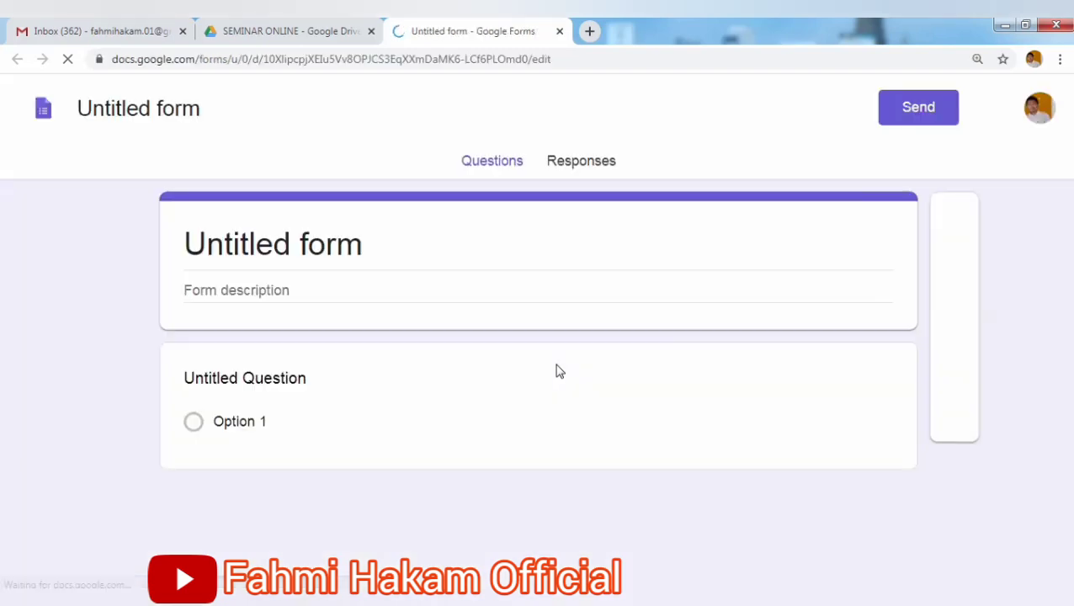
Title the form 'FORMULIR PENDAFTARAN SEMINAR ONLINE' with description 'Silahkan isi Data identitas anda dengan Benar'.
click(387, 253)
key(BackSpace)
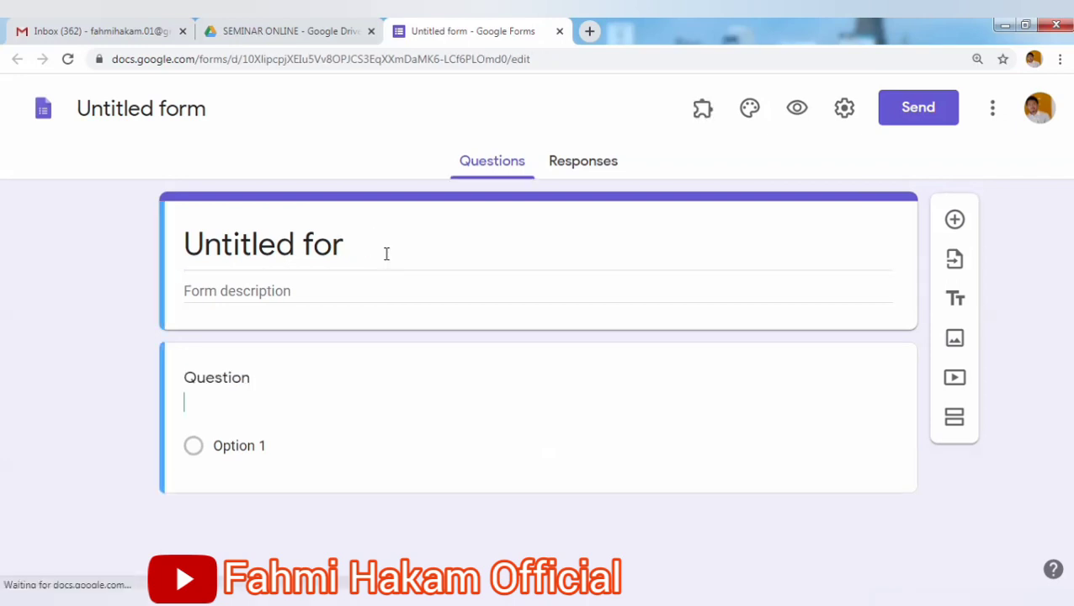
drag(359, 252, 177, 254)
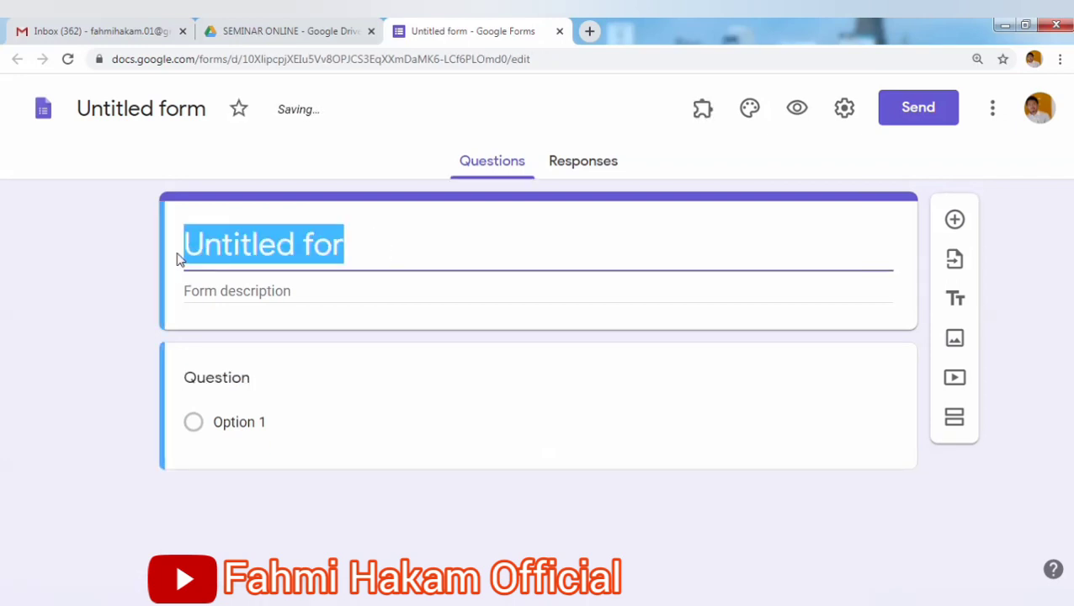
text(FORM)
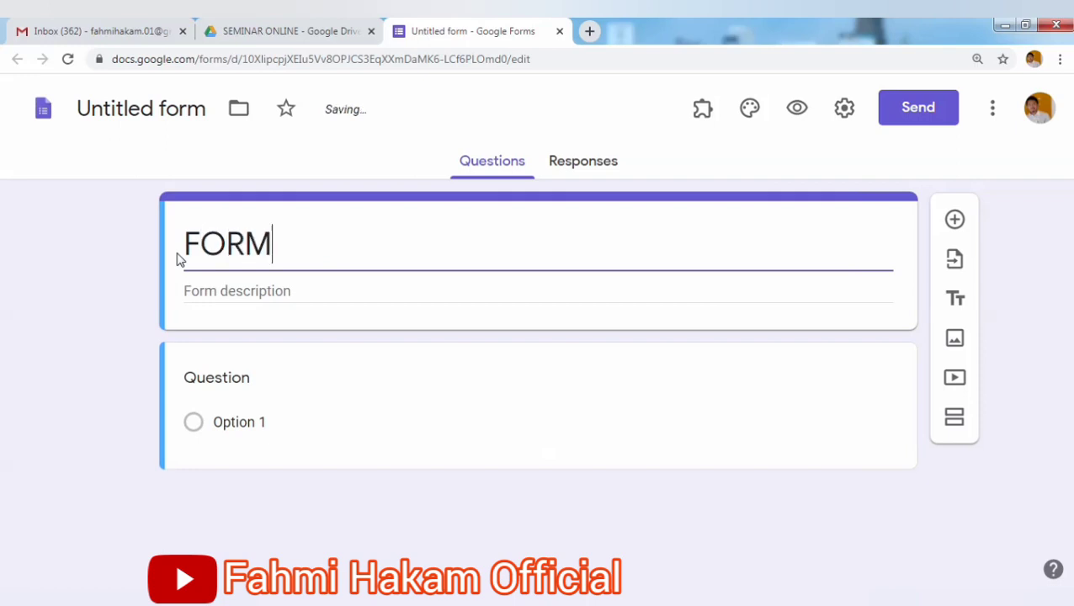
text(ULIR )
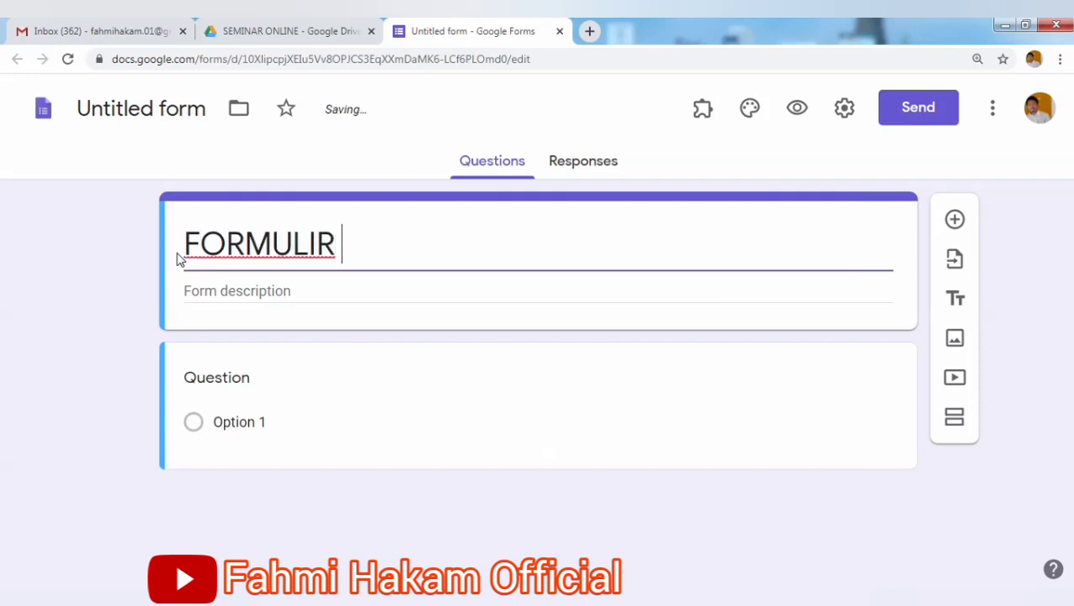
text(PENDAFTA)
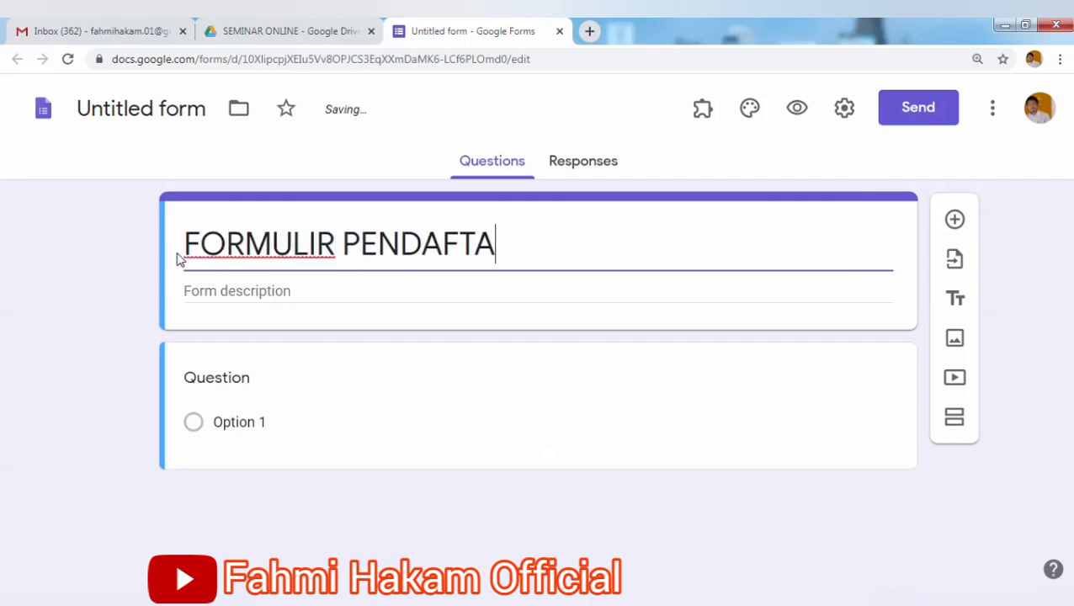
text(RAN SEMINAR )
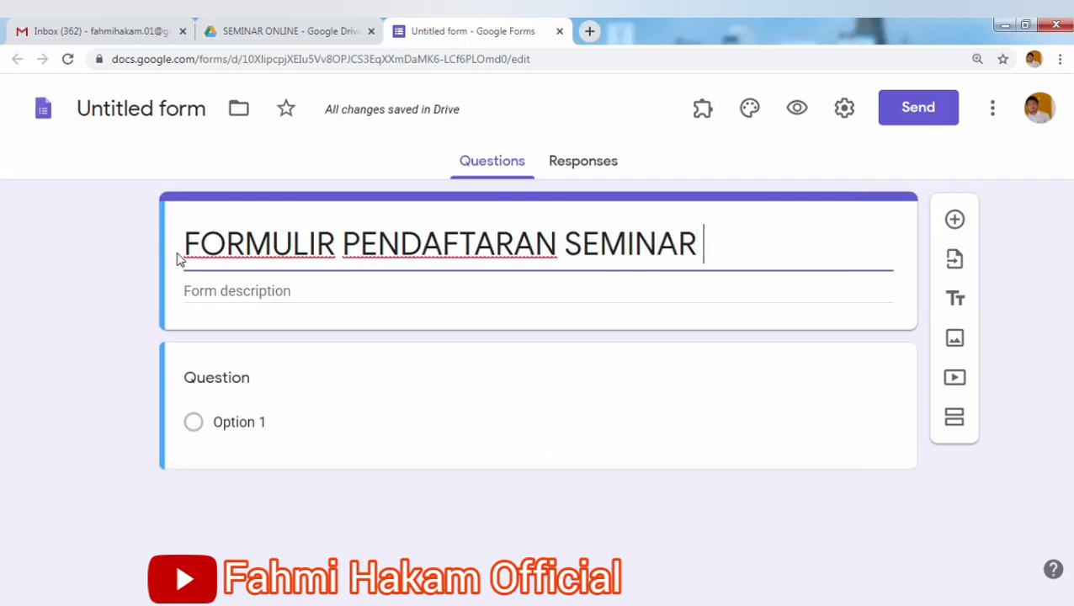
text(ONLINE)
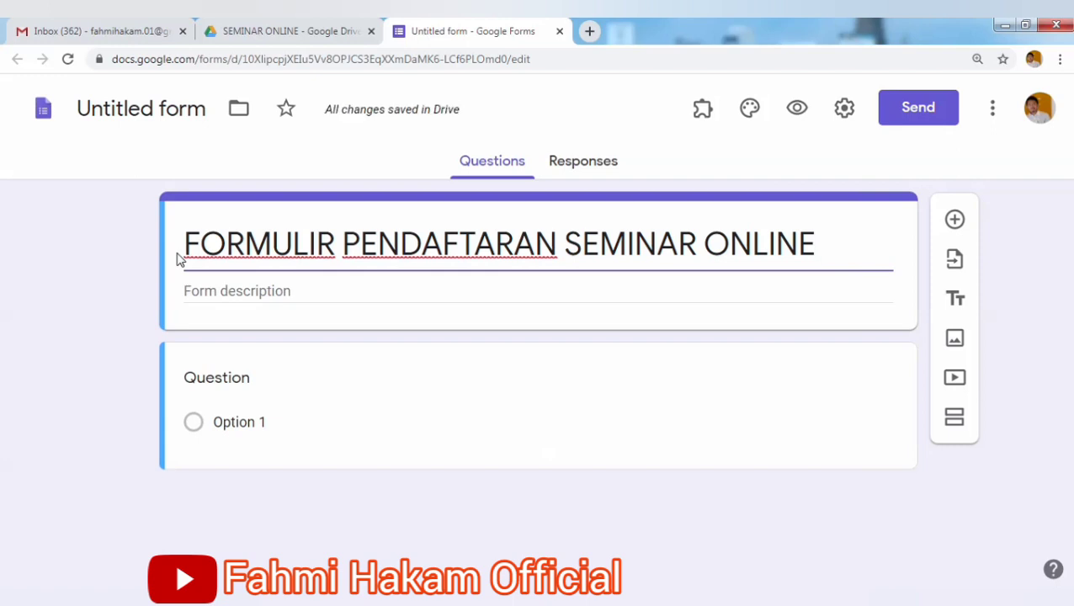
click(227, 292)
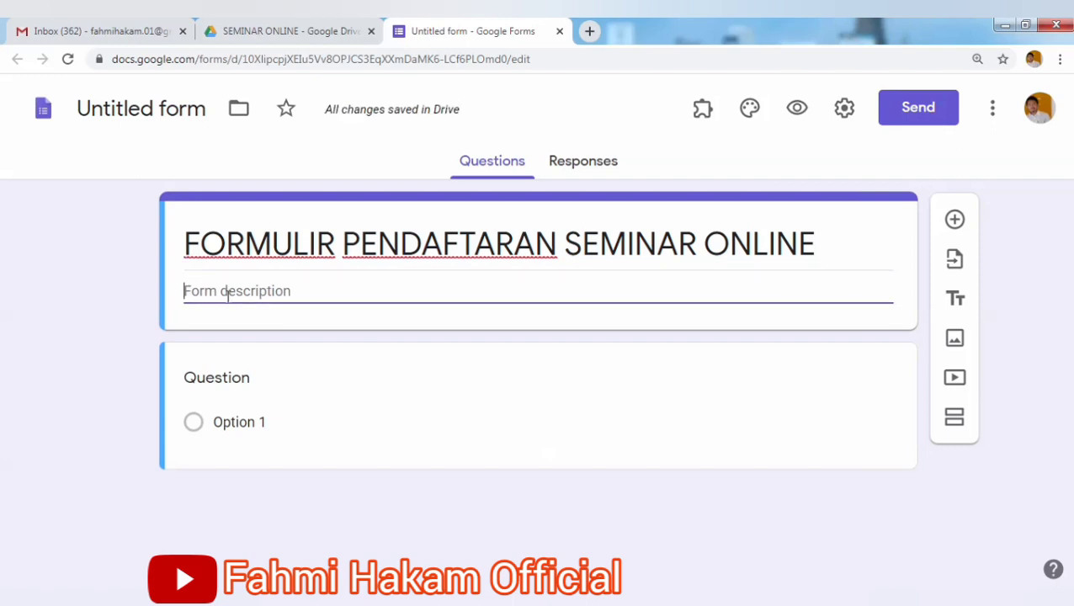
text(Silahkan isi)
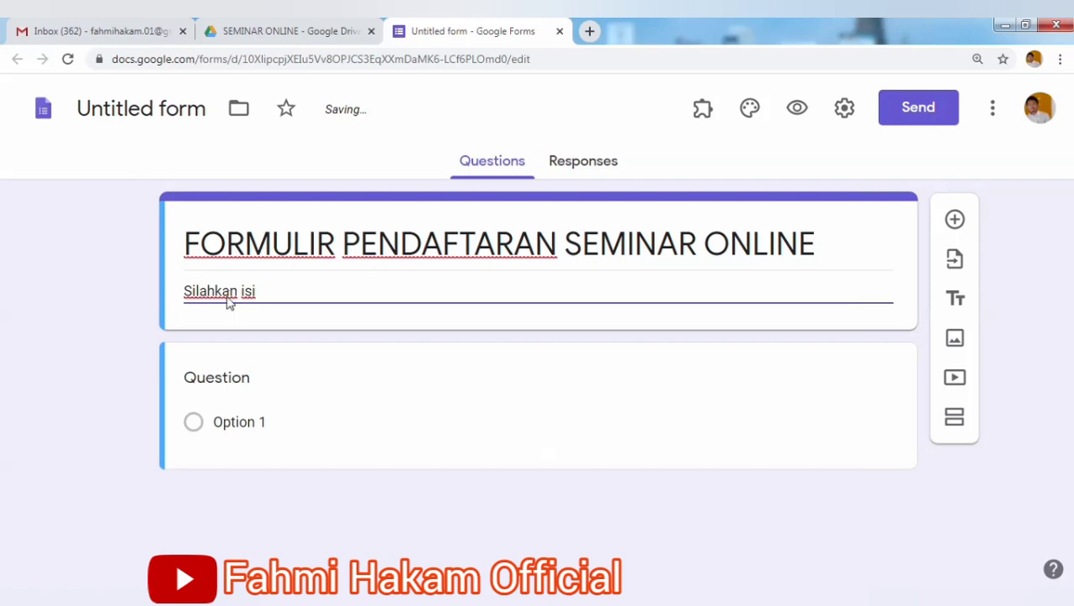
text( Data ide)
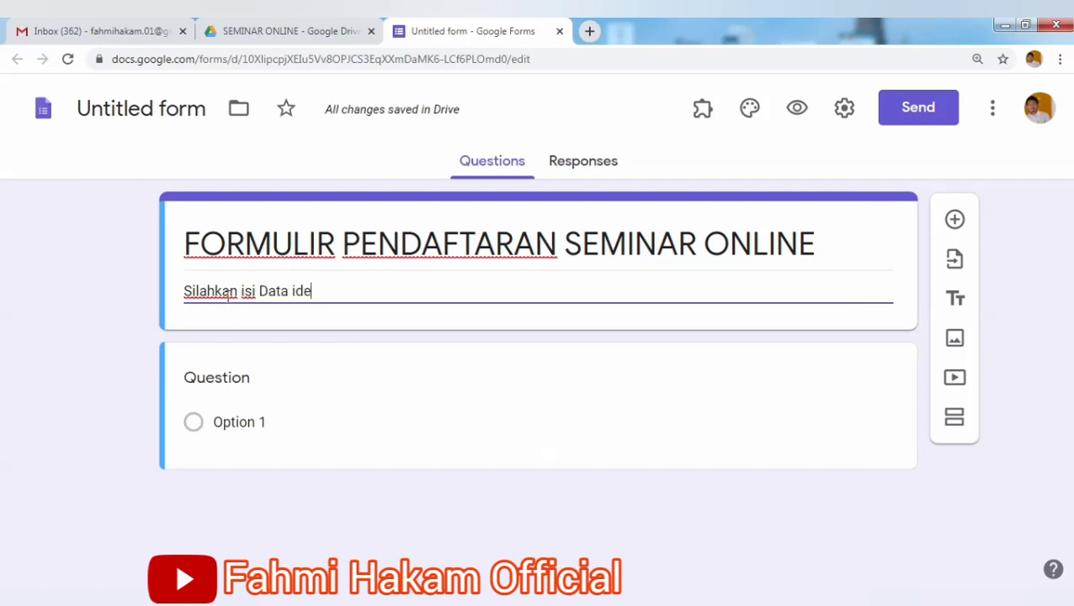
text(ntitas an)
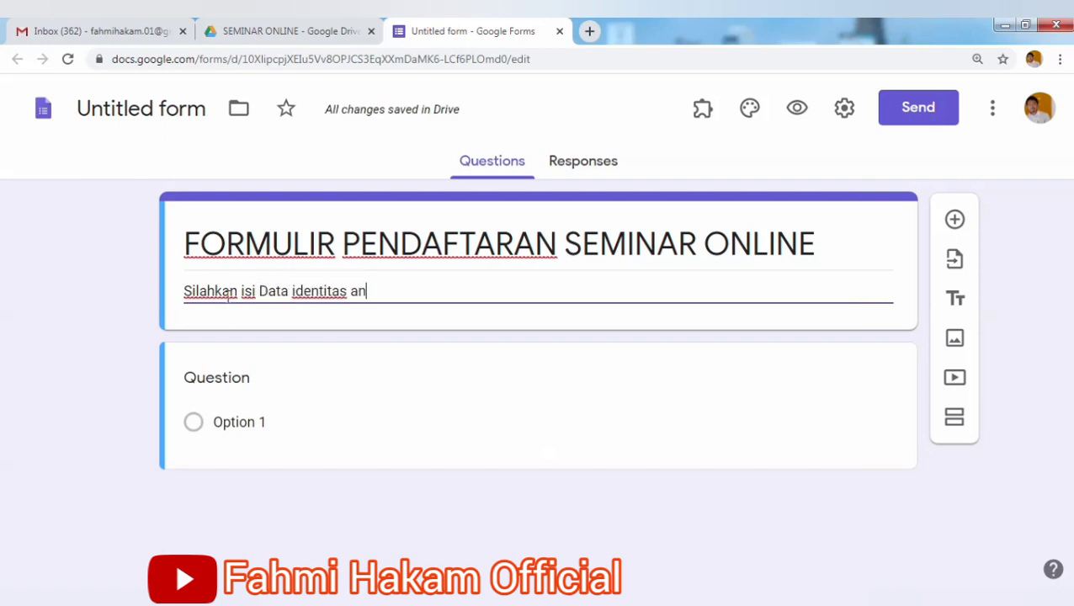
text(da dengan B)
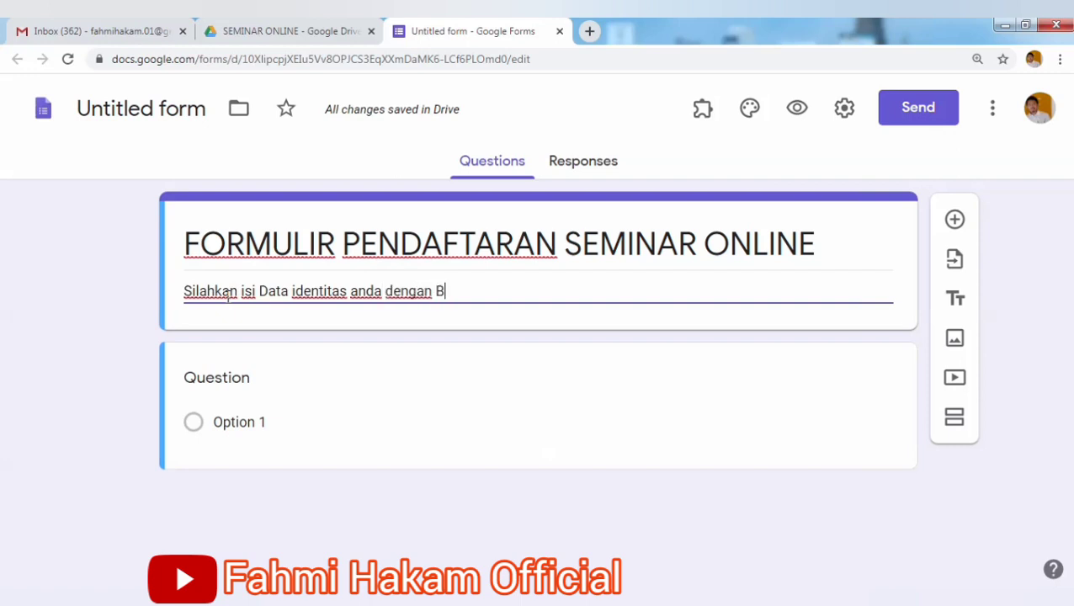
text(enar)
Make the first question a required short-answer question titled 'Nama'.
click(223, 391)
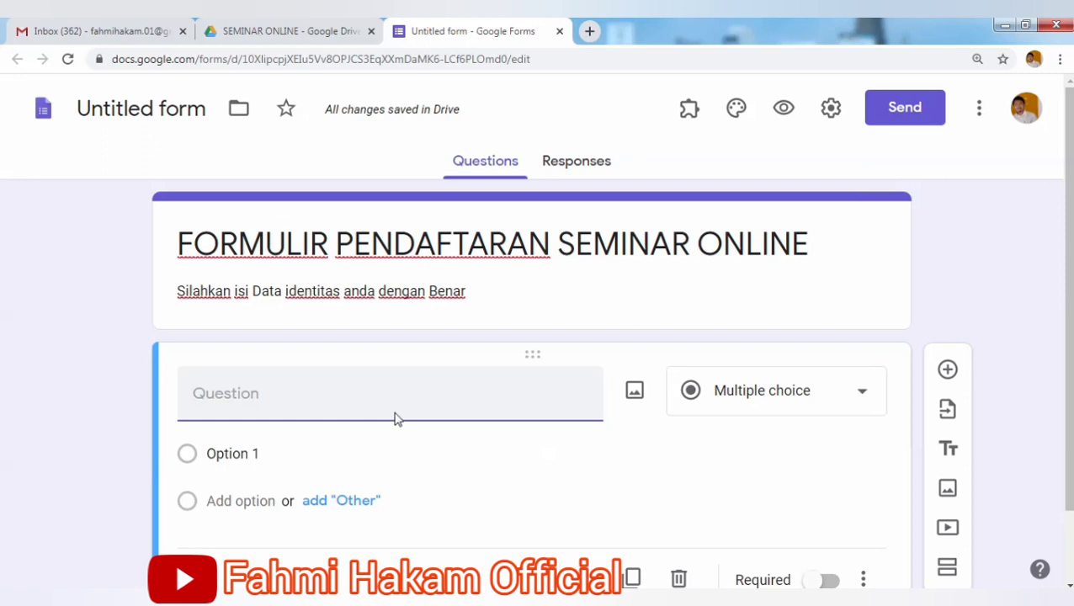
text(Nama)
click(830, 394)
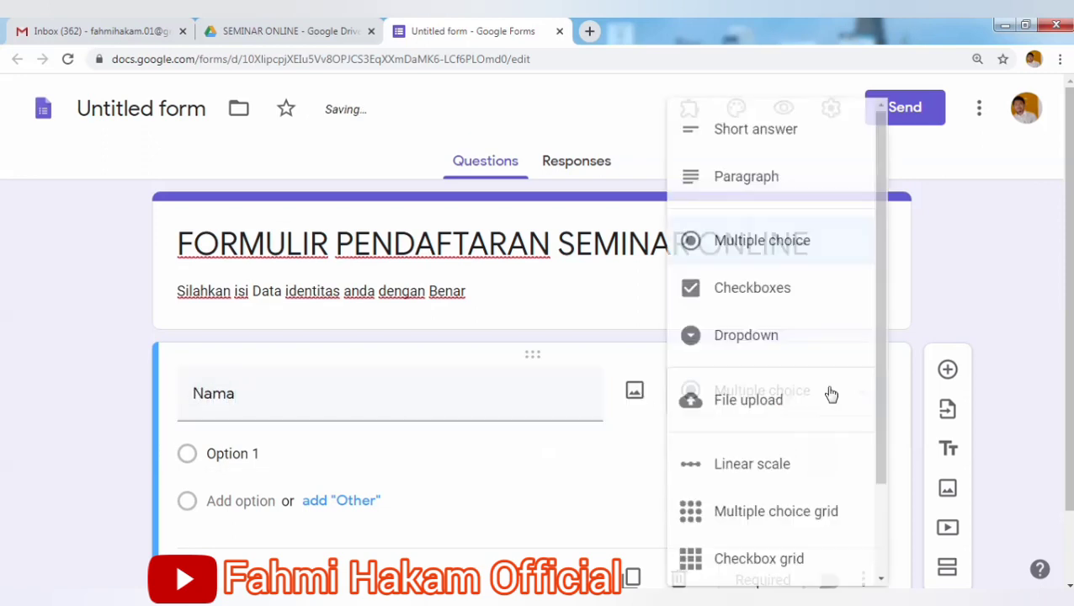
click(789, 142)
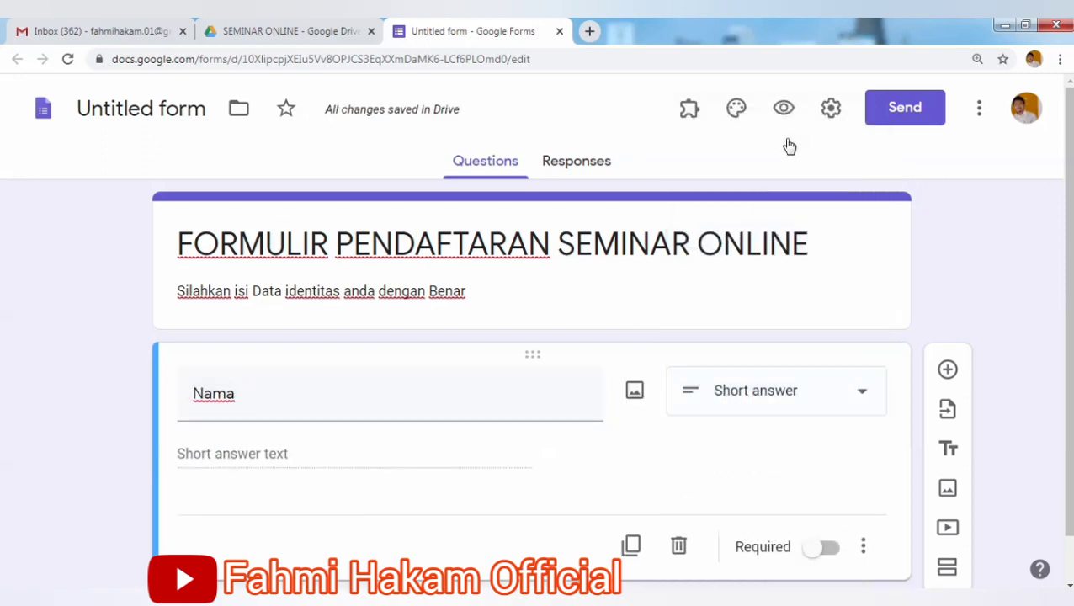
scroll(1069, 239, down, 1)
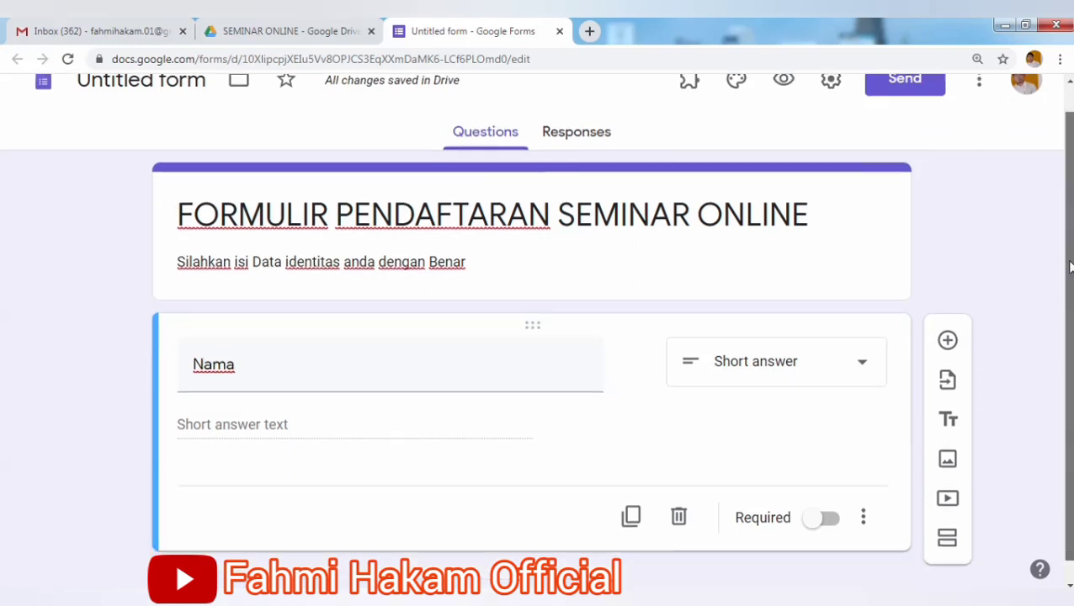
click(825, 503)
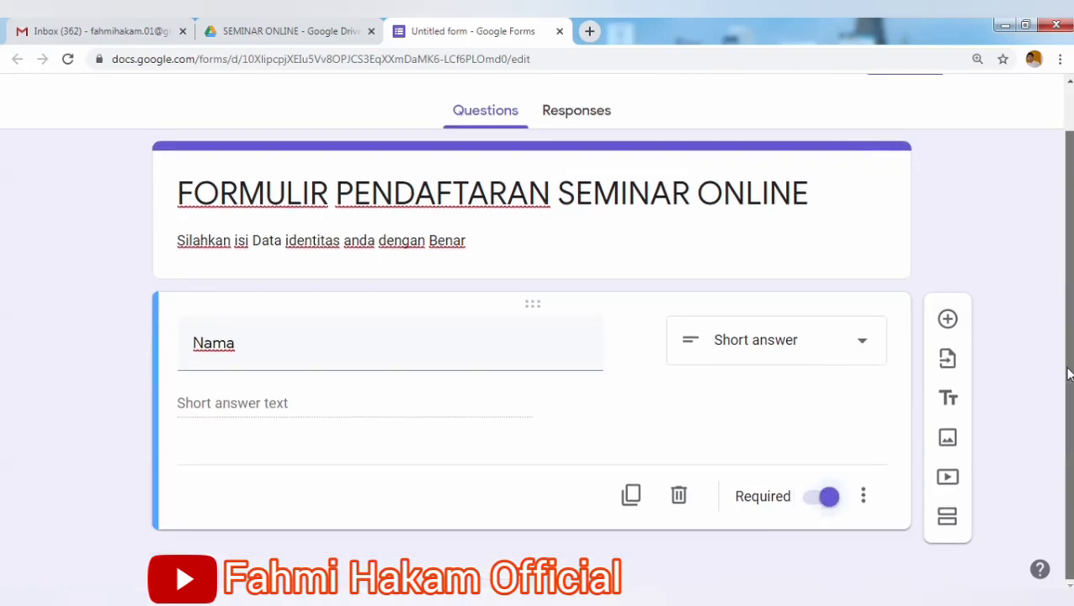
Add a required short-answer 'Institusi' question, followed by a new blank question.
click(947, 321)
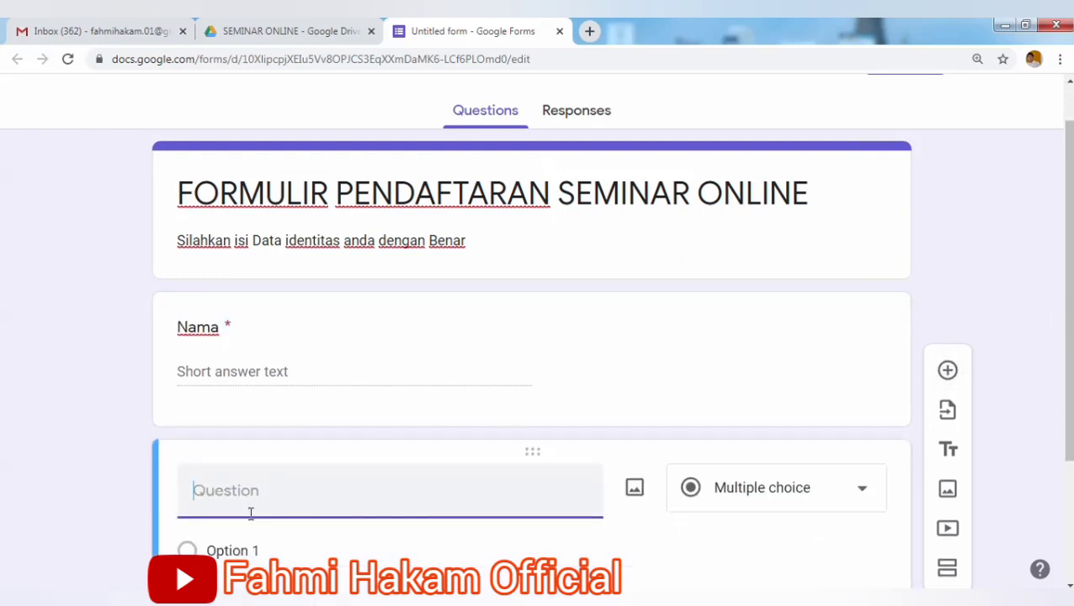
text(Institusi)
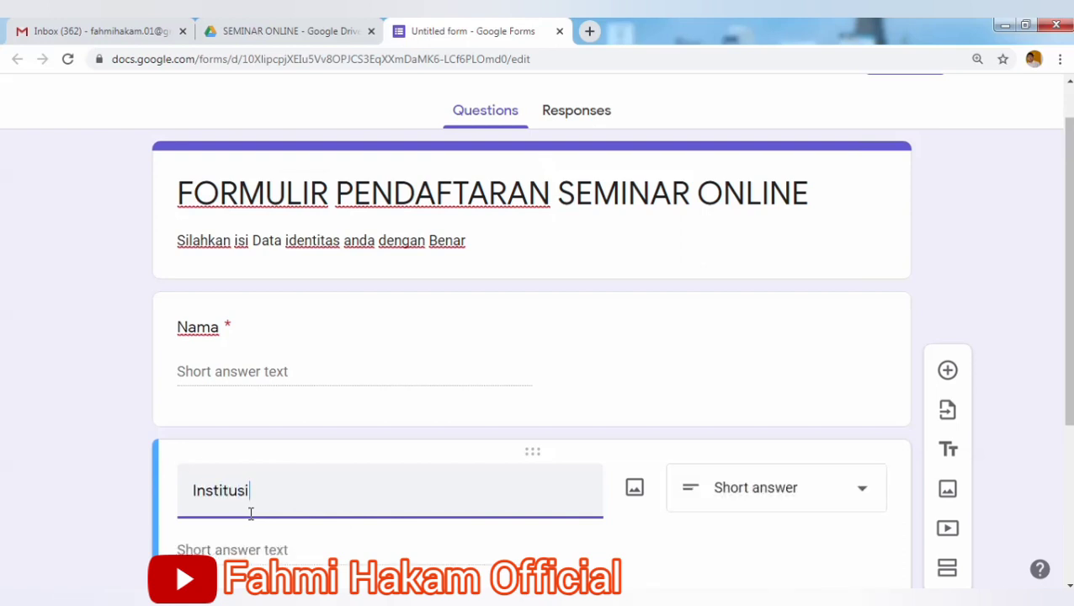
click(815, 495)
click(821, 495)
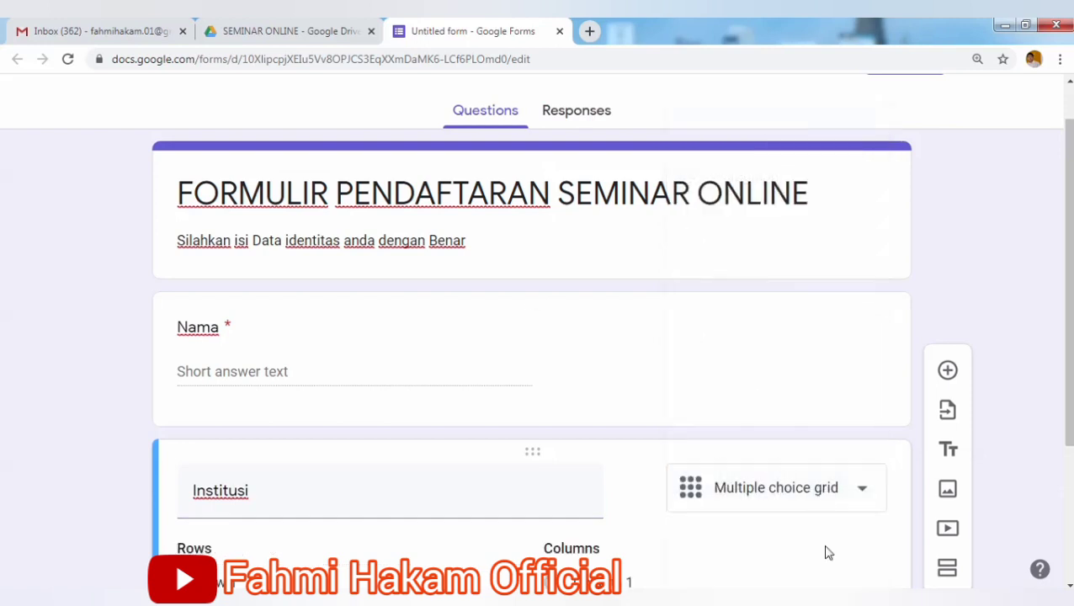
click(815, 492)
click(791, 108)
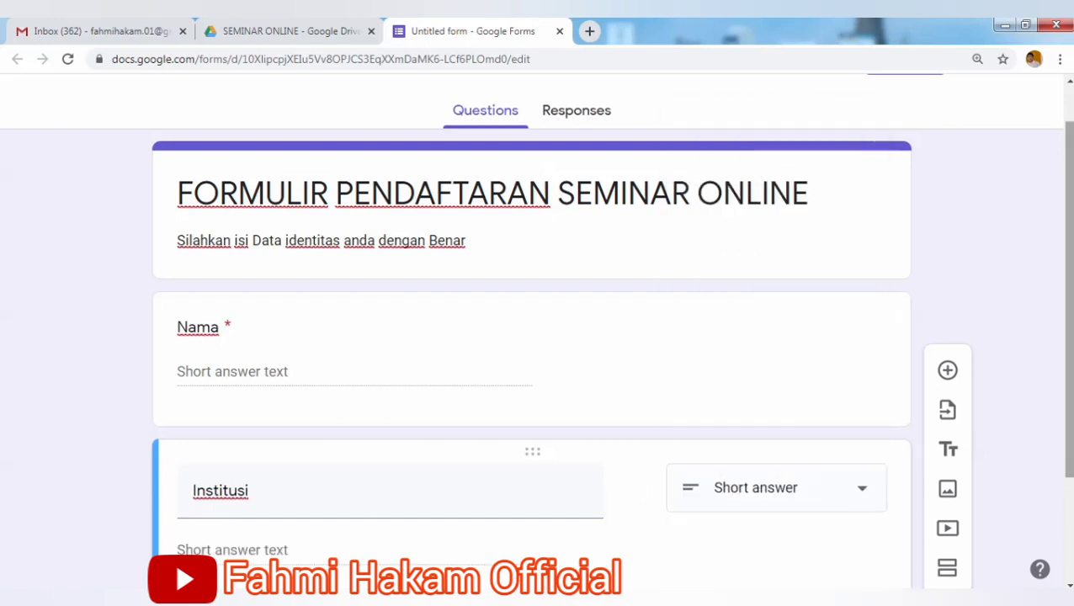
drag(1067, 270, 1071, 368)
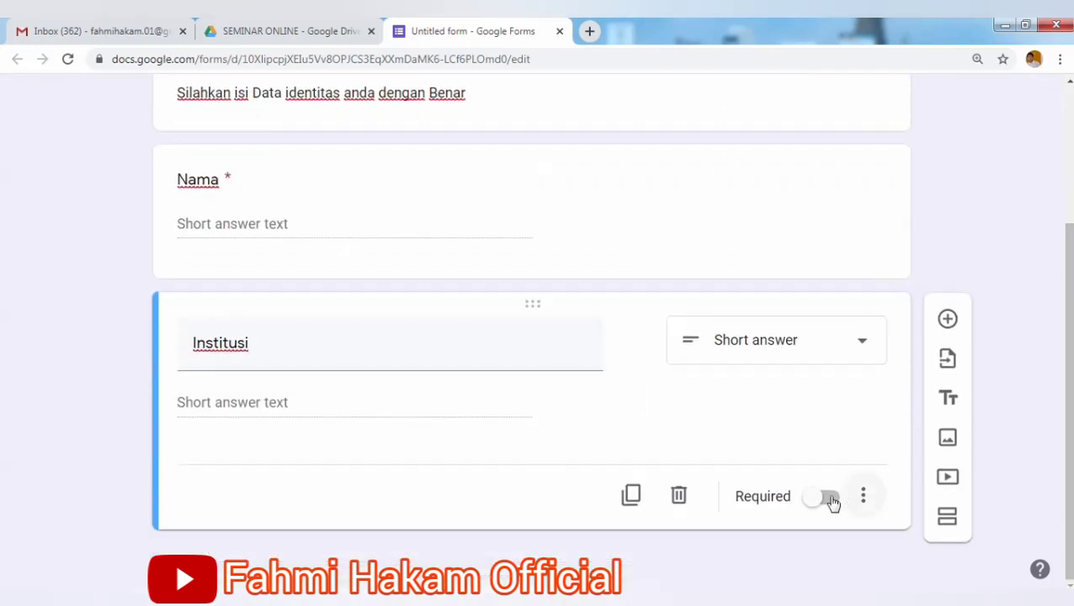
click(827, 498)
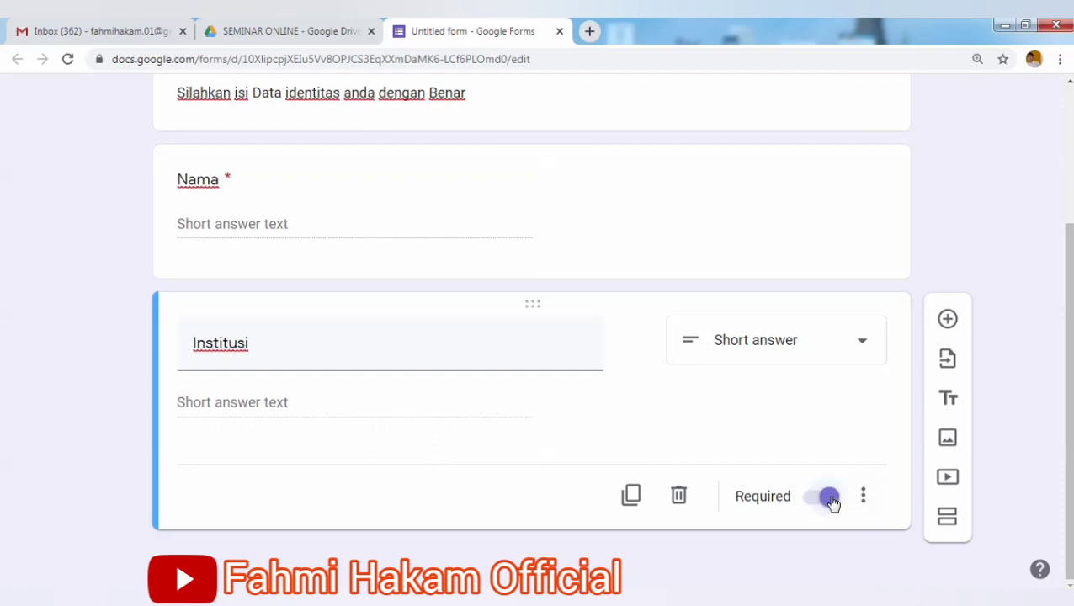
click(948, 318)
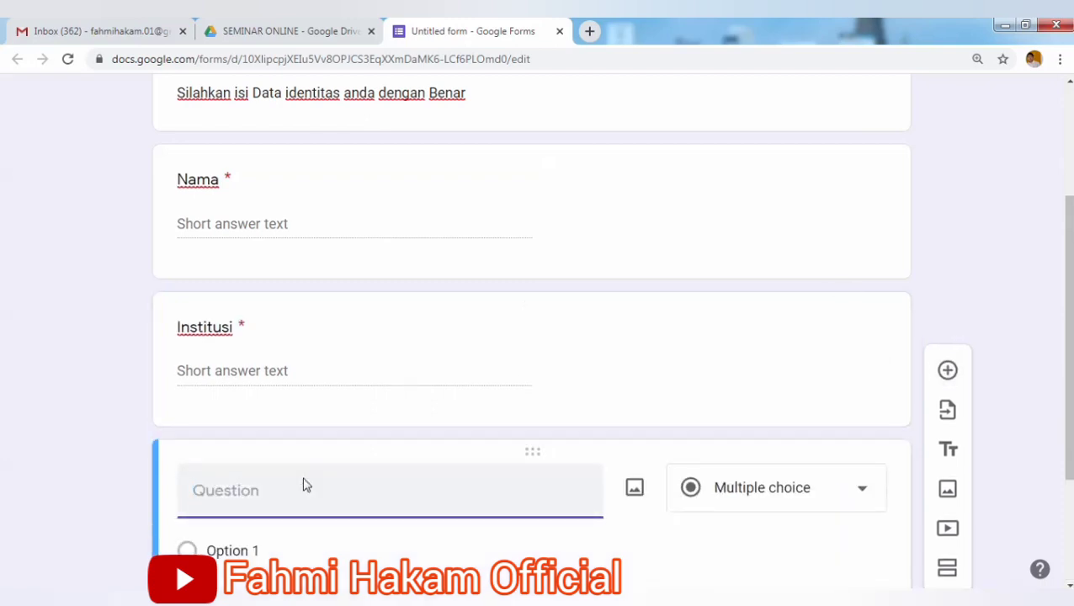
Add 'email' and 'No HP' questions and delete the extra blank question card.
text(email)
drag(1070, 371, 1060, 514)
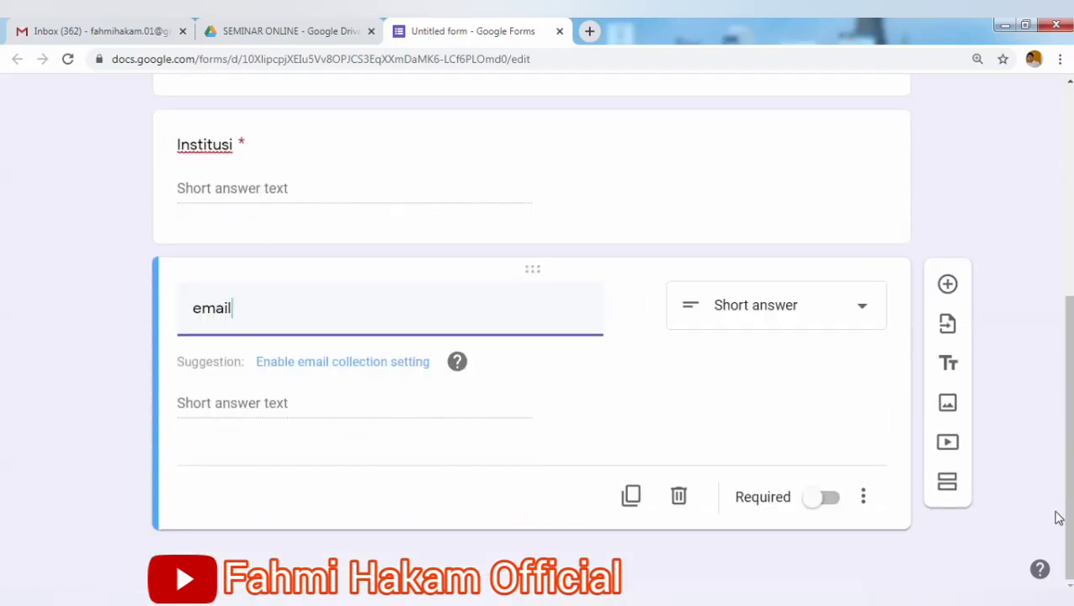
click(948, 286)
text(No )
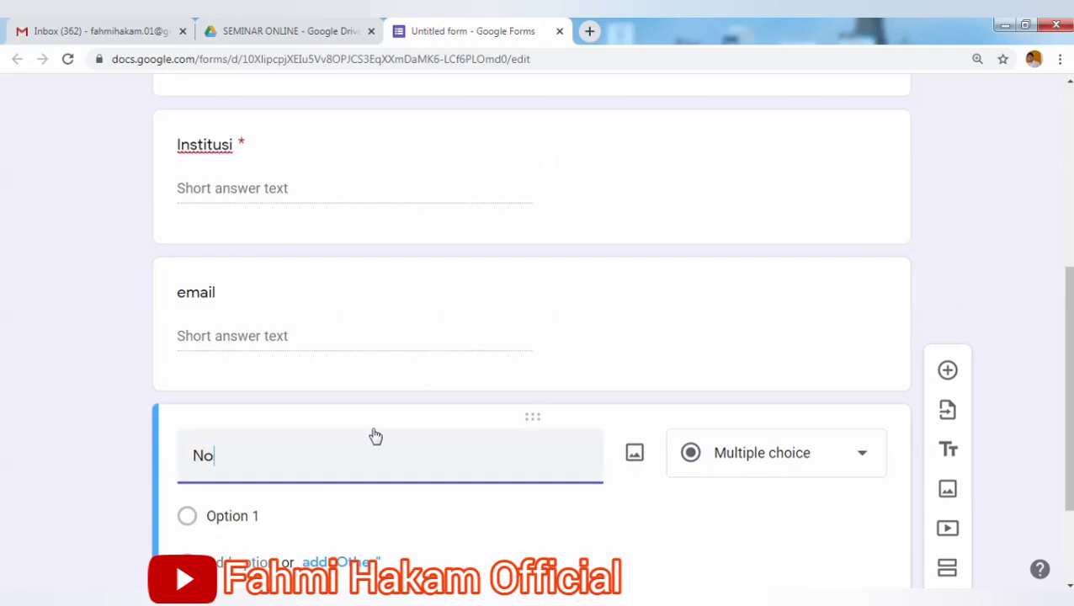
text(HP)
click(949, 373)
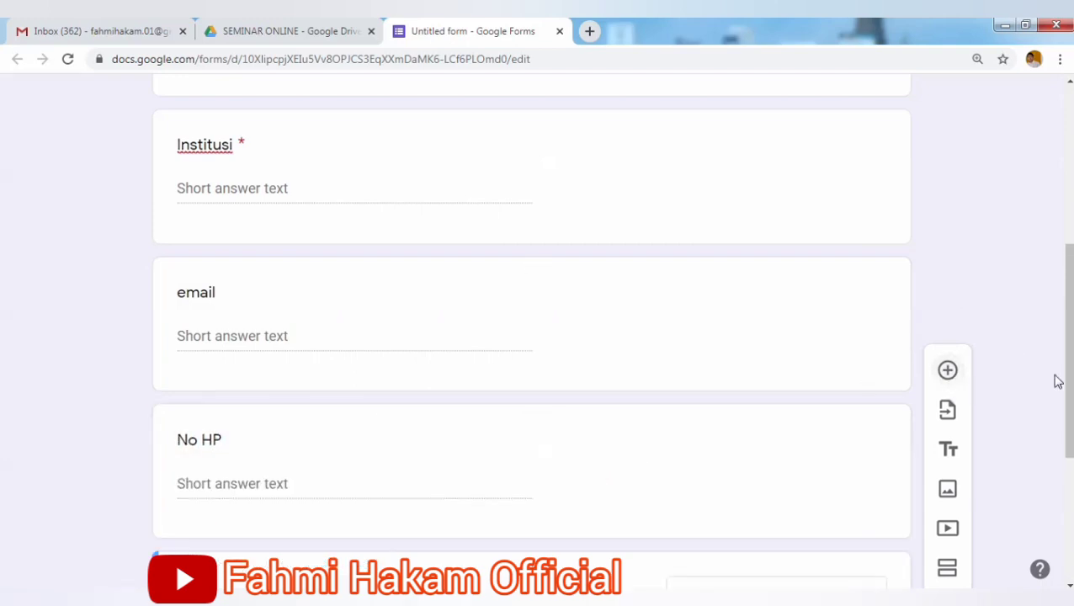
drag(1069, 381, 1069, 472)
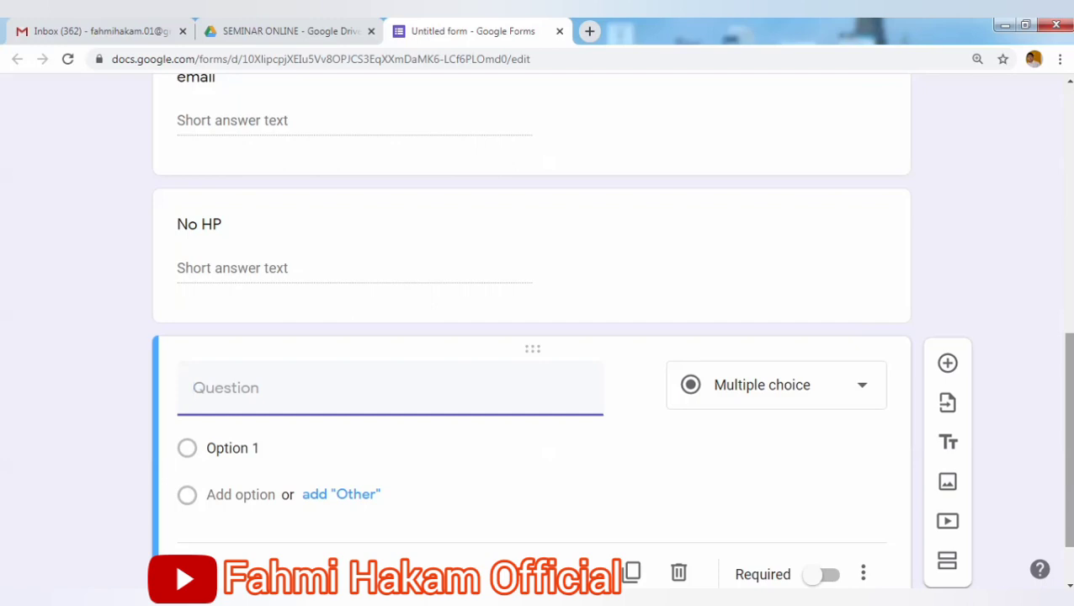
drag(1069, 467, 1067, 496)
click(681, 497)
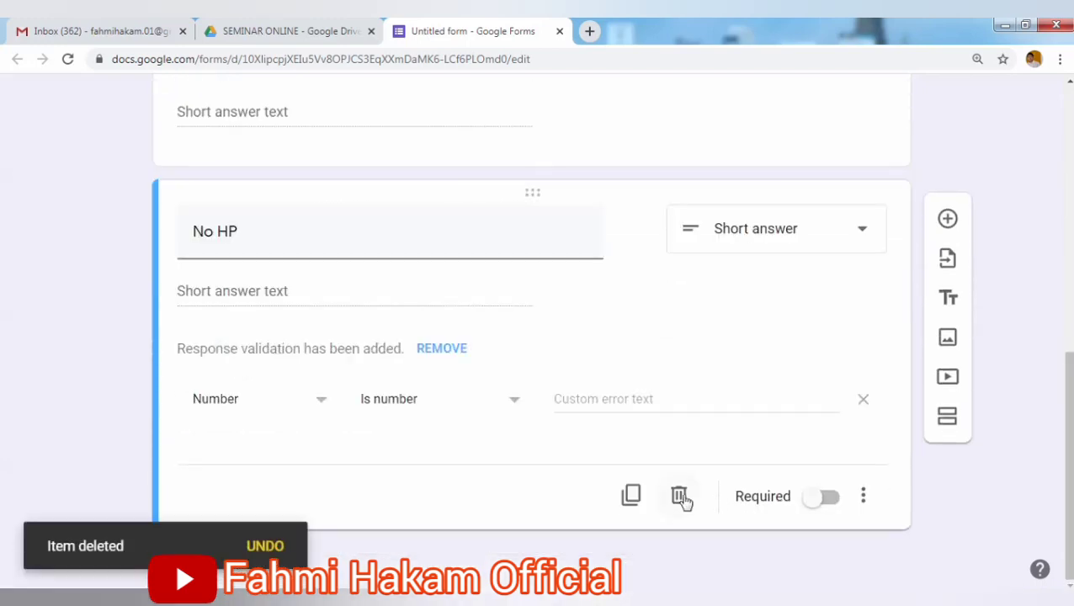
drag(1066, 394, 1071, 215)
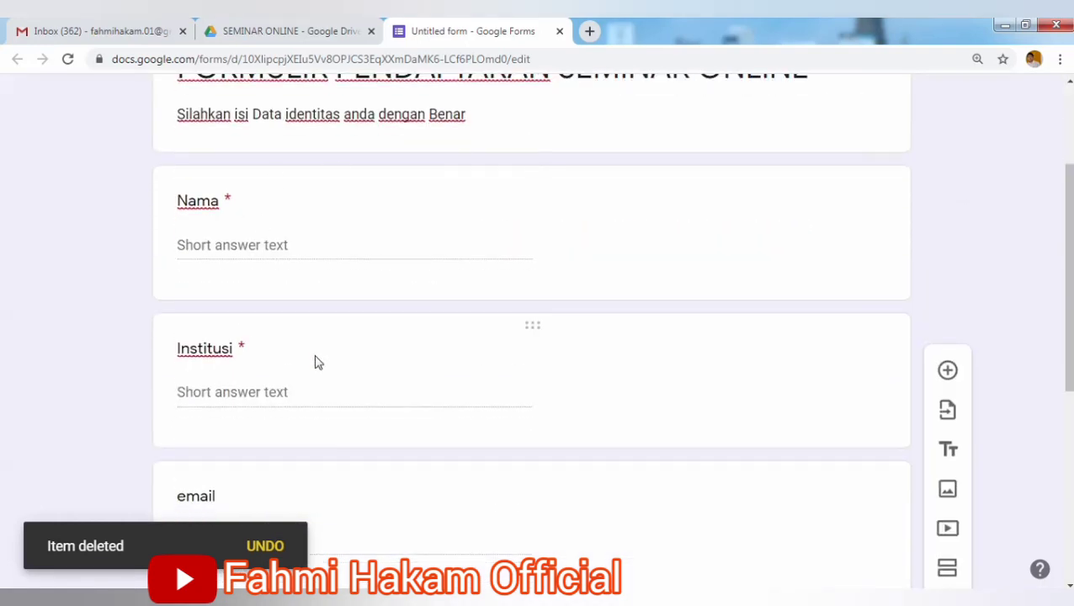
drag(1064, 238, 1071, 304)
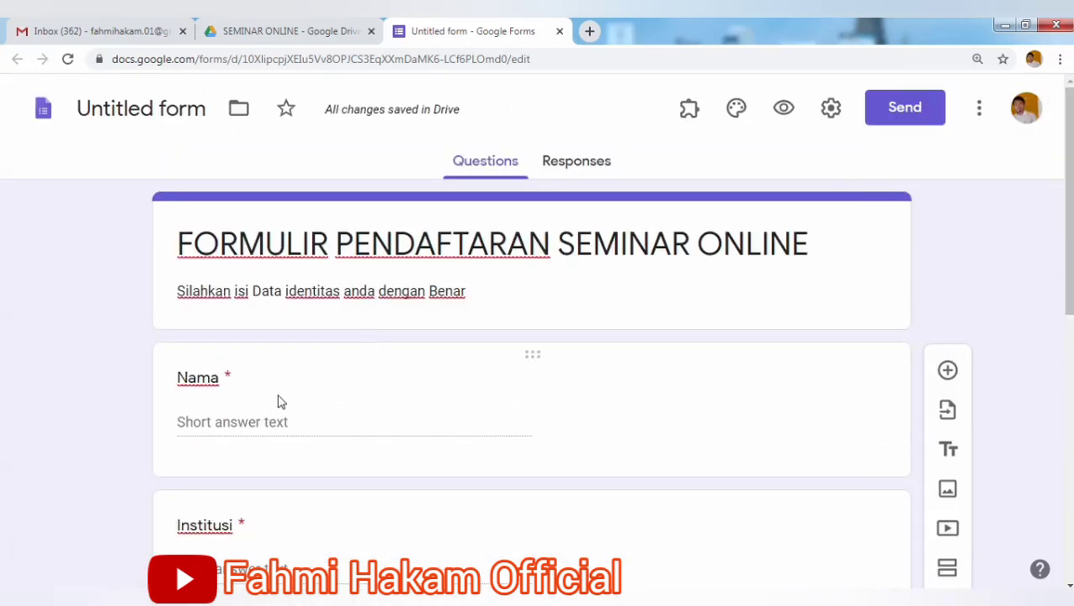
drag(1065, 211, 1070, 383)
Make the email and No HP questions required.
click(332, 349)
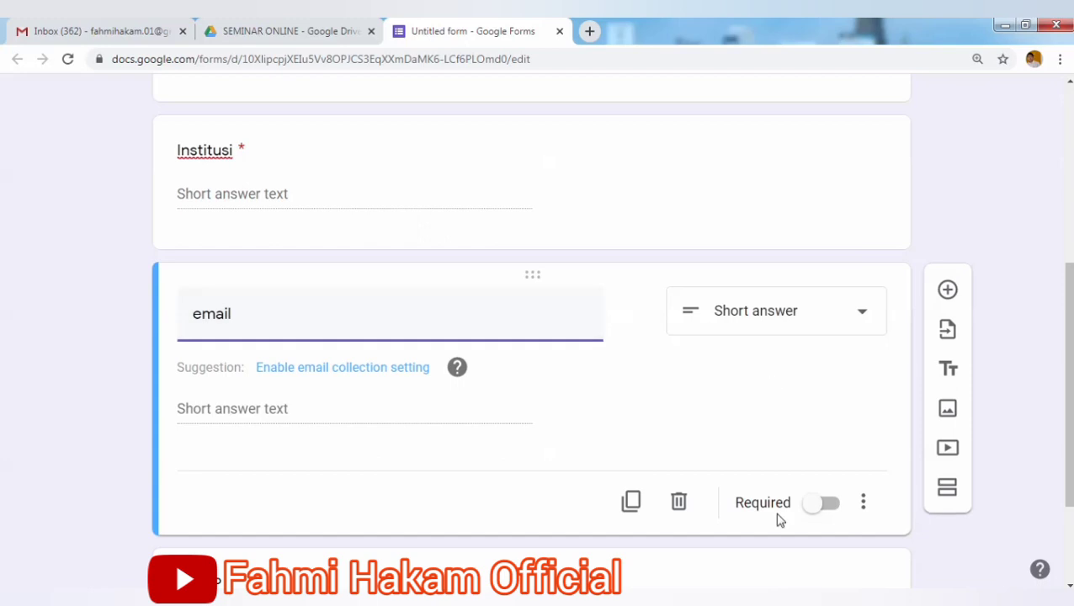
click(822, 506)
drag(1071, 353, 1067, 444)
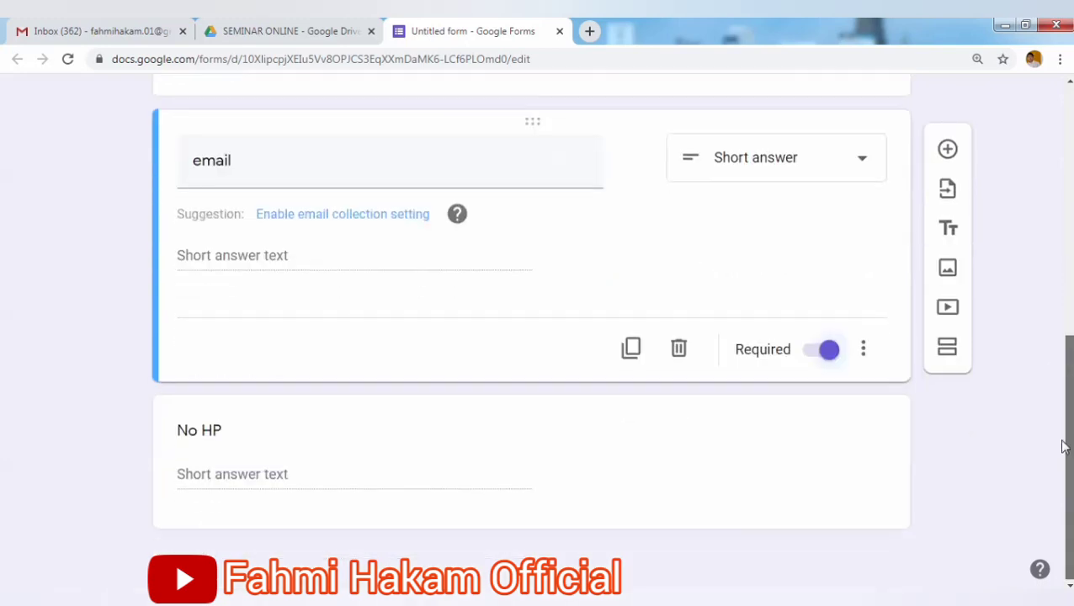
click(359, 491)
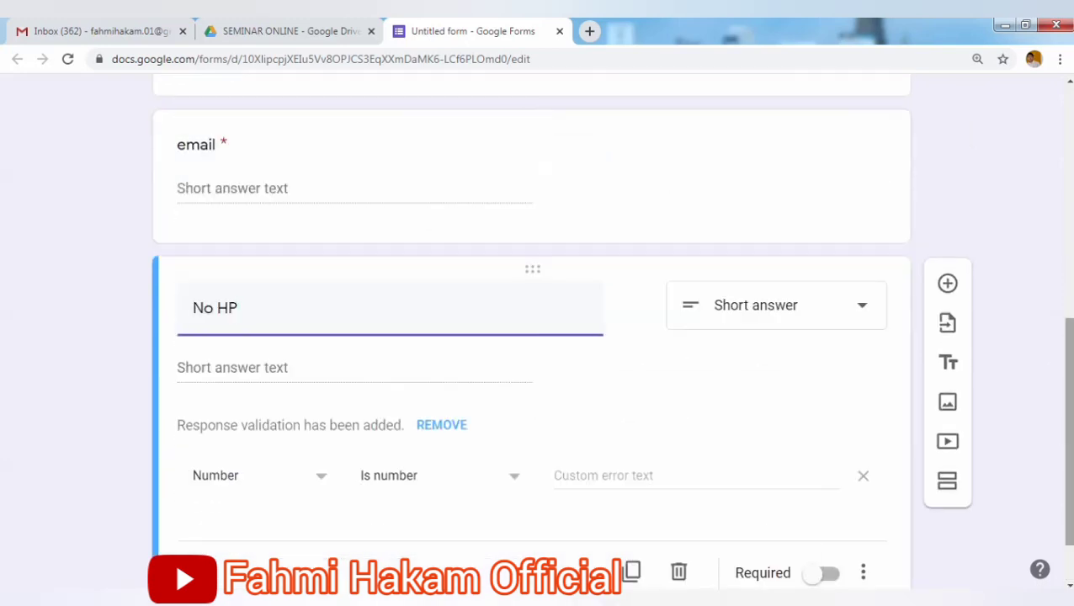
scroll(1071, 360, down, 1)
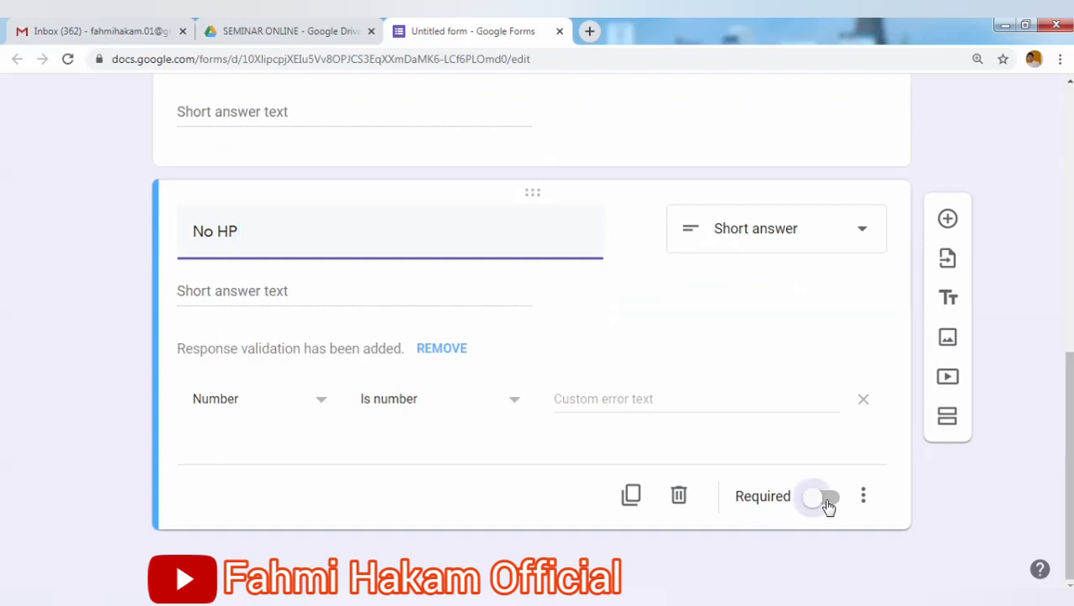
click(830, 503)
drag(1071, 423, 1069, 231)
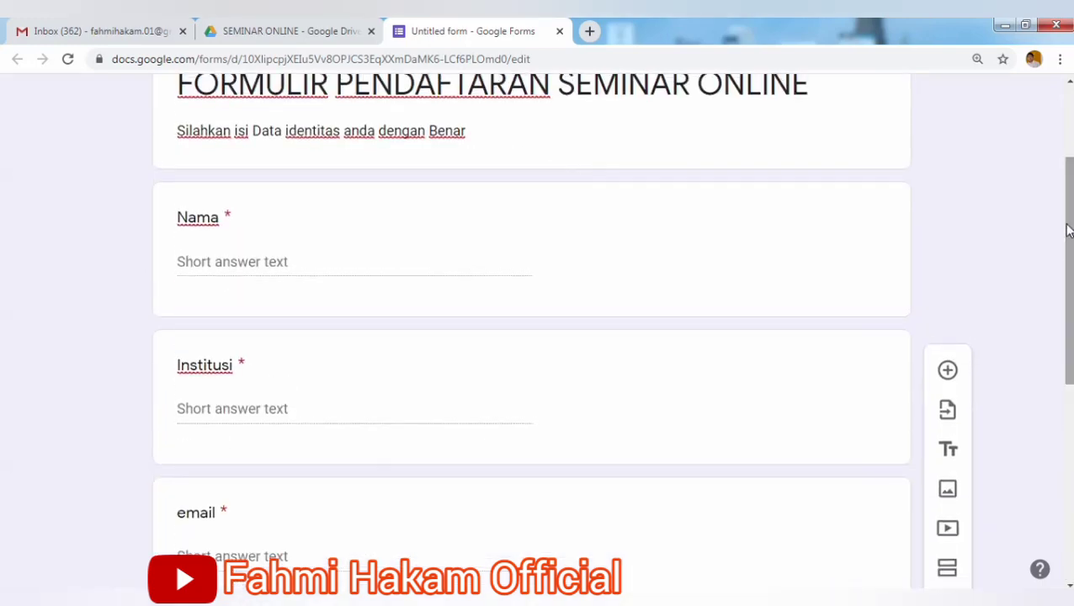
Review the form's questions, then return to the SEMINAR ONLINE folder in Drive.
scroll(1068, 225, down, 1)
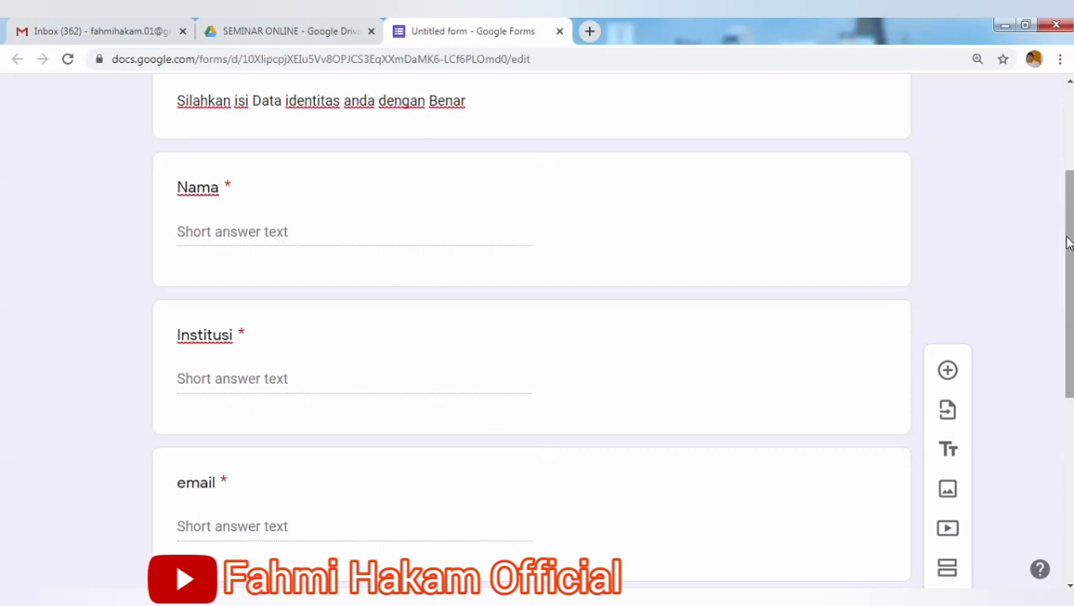
scroll(1067, 243, down, 2)
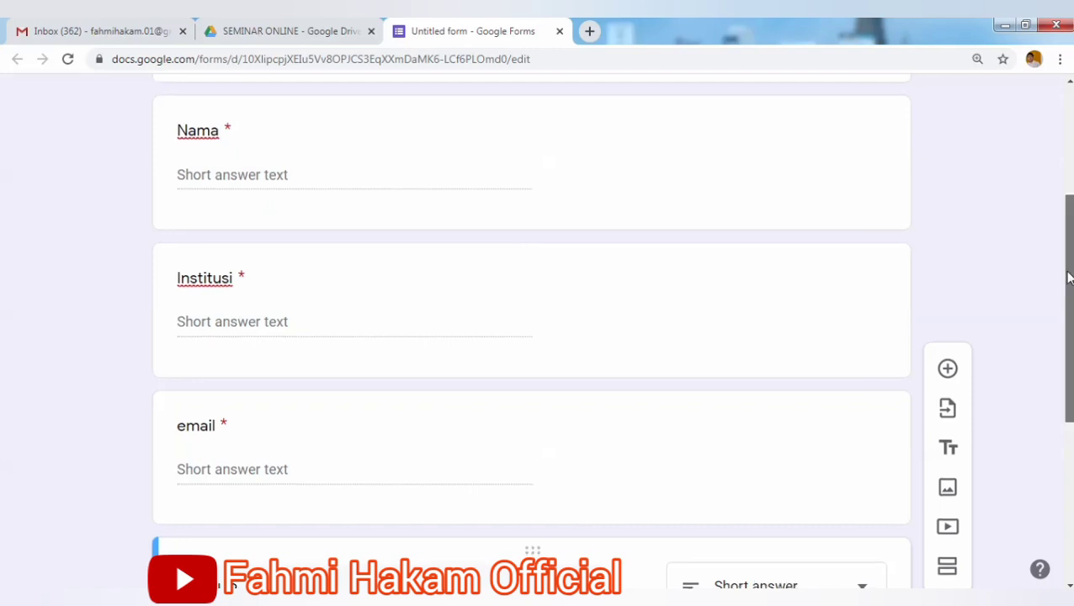
drag(1067, 272, 1068, 290)
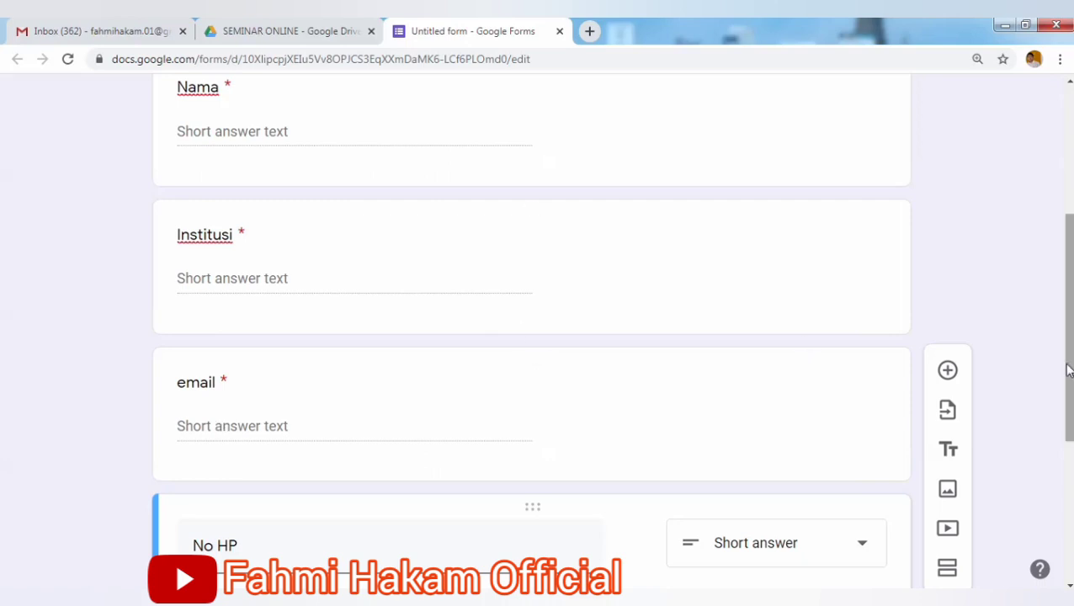
drag(1067, 370, 1065, 259)
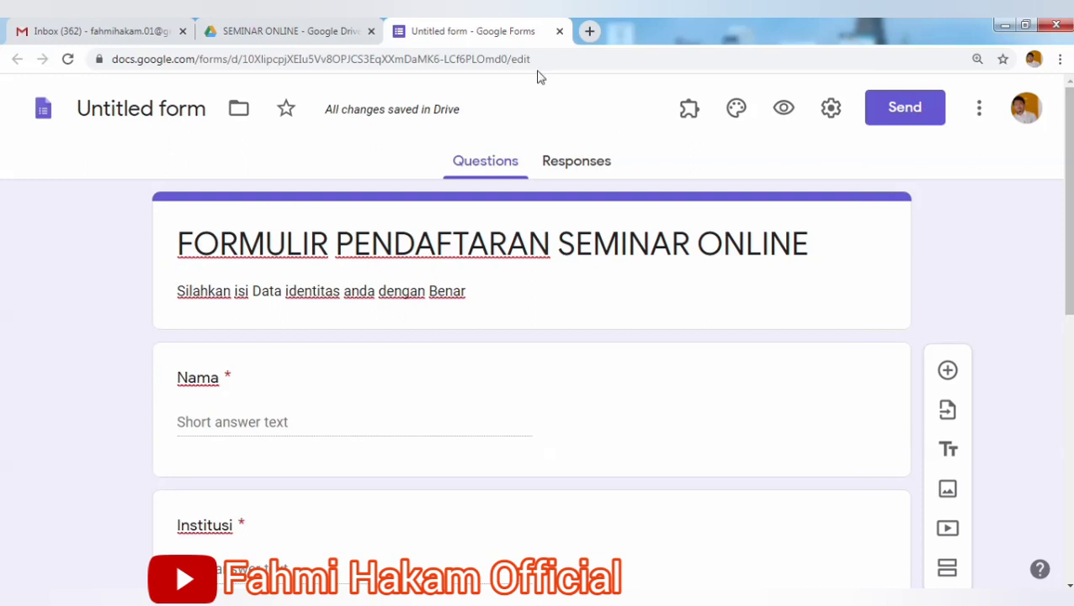
click(271, 34)
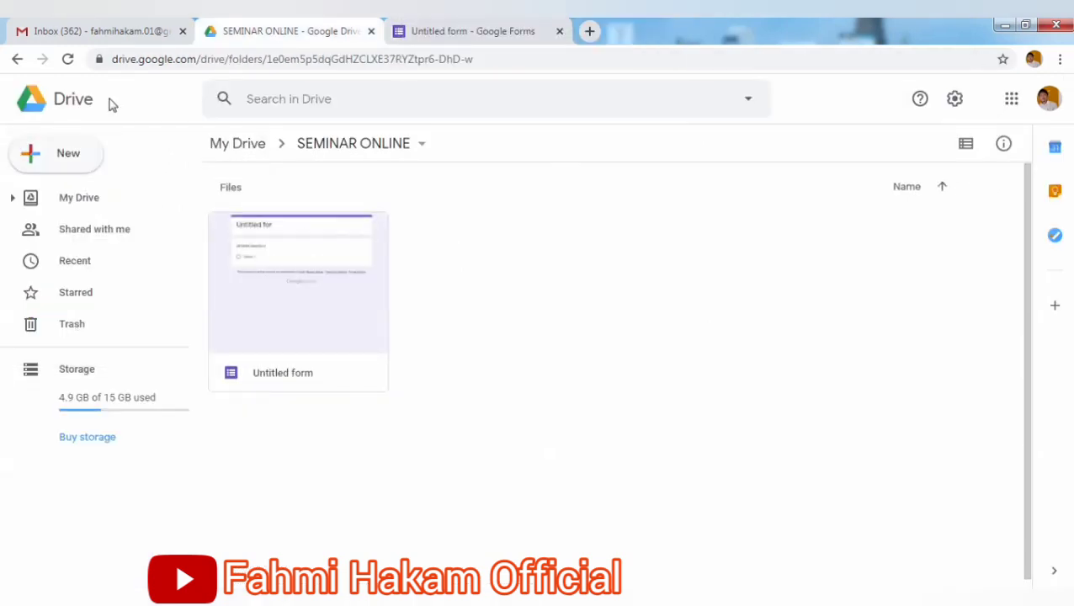
Refresh the folder and rename the Untitled form file to Form_seminar.
click(68, 61)
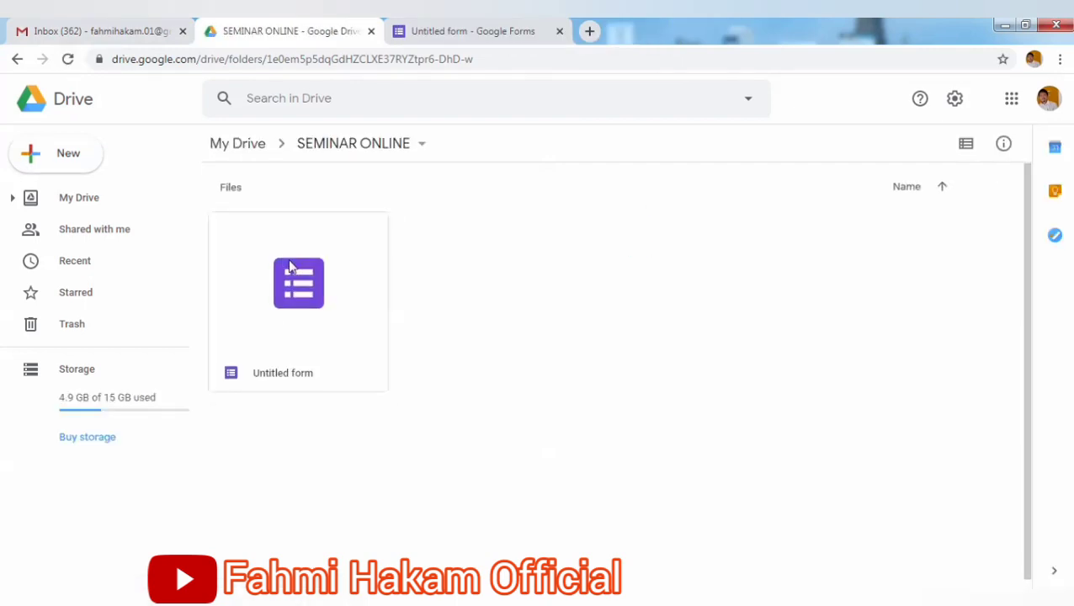
right_click(290, 373)
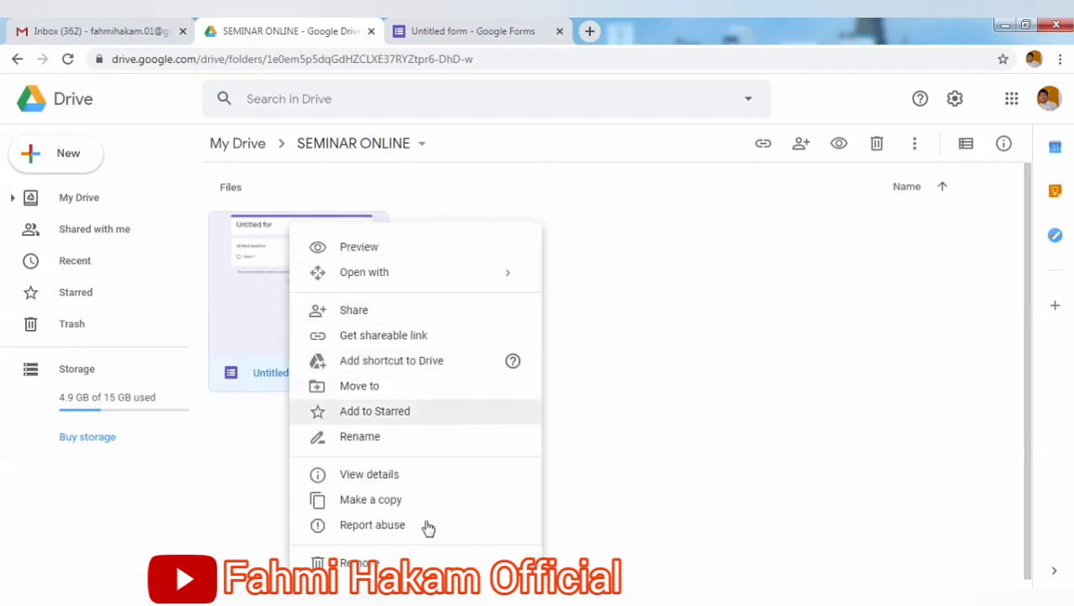
click(529, 434)
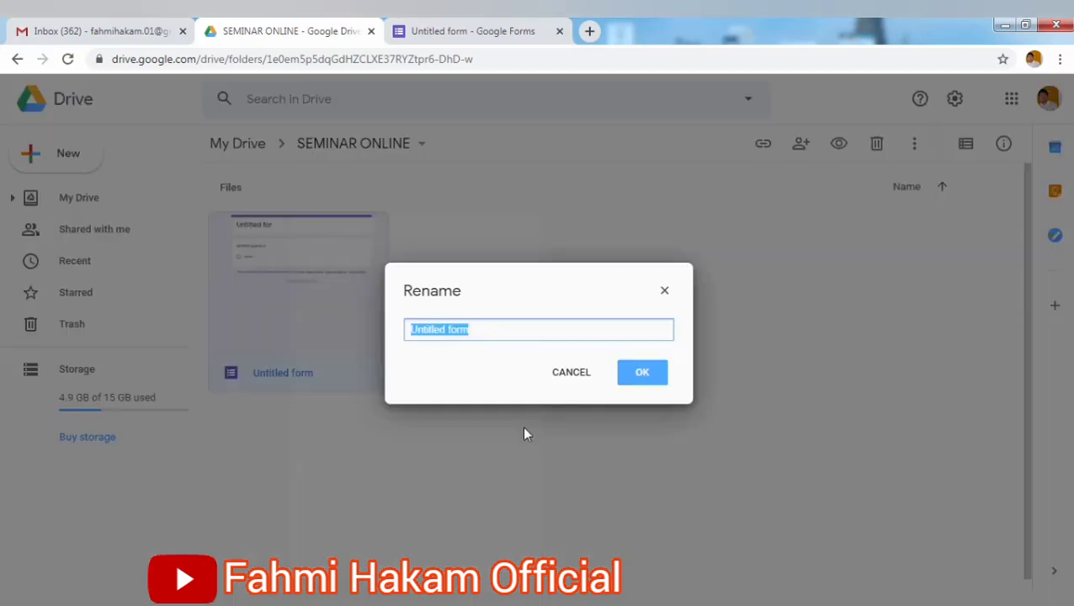
text(fORM)
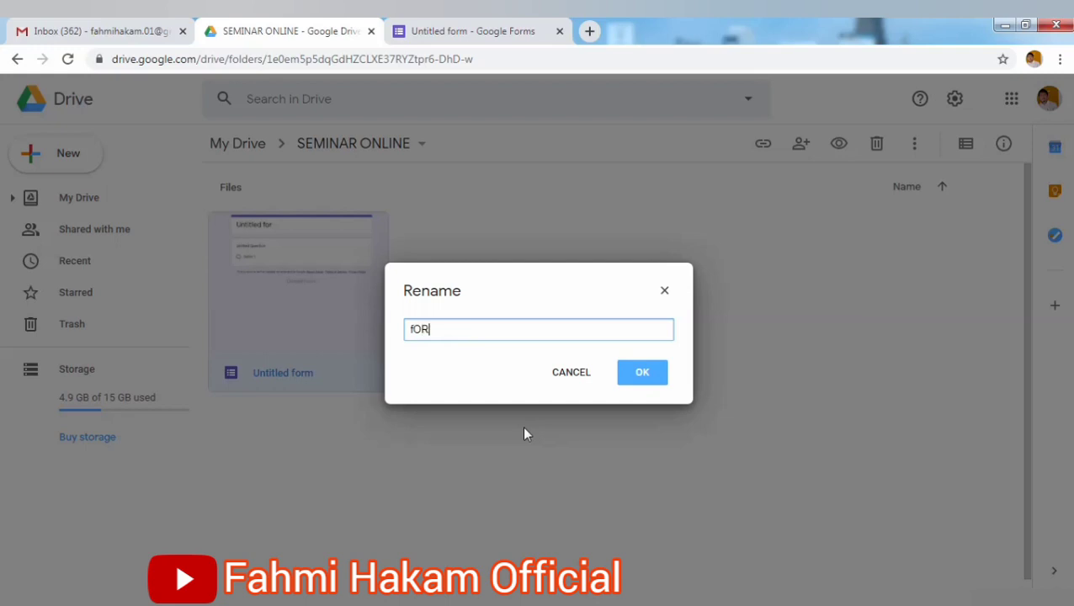
key(BackSpace)
key(BackSpace)
key(BackSpace)
key(BackSpace)
text(Form_seminar)
click(644, 373)
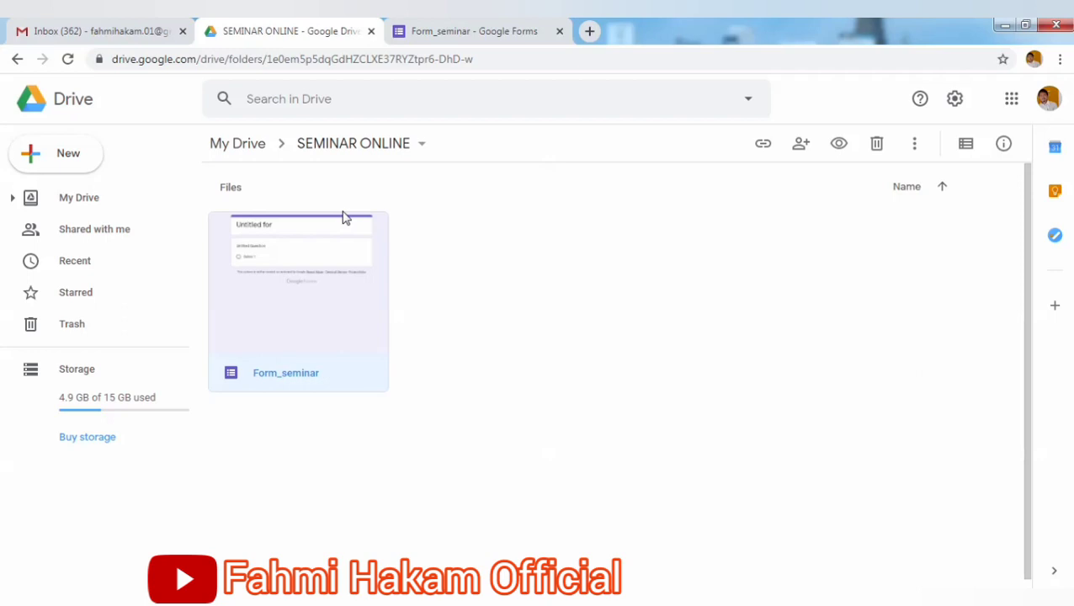
Create a blank Google Slides presentation from the SEMINAR ONLINE folder.
click(82, 164)
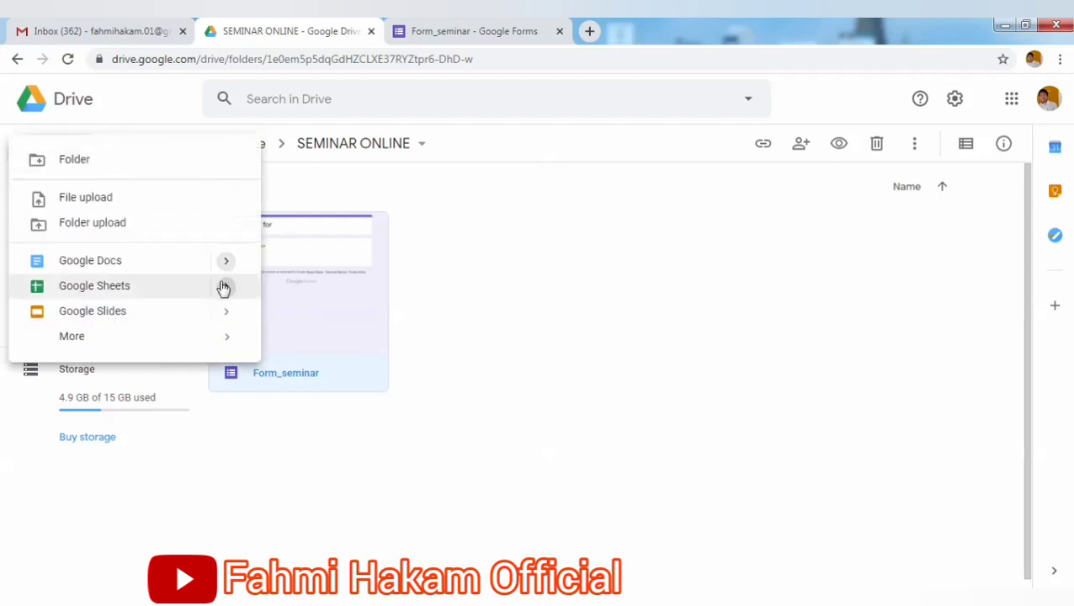
mouse_move(223, 314)
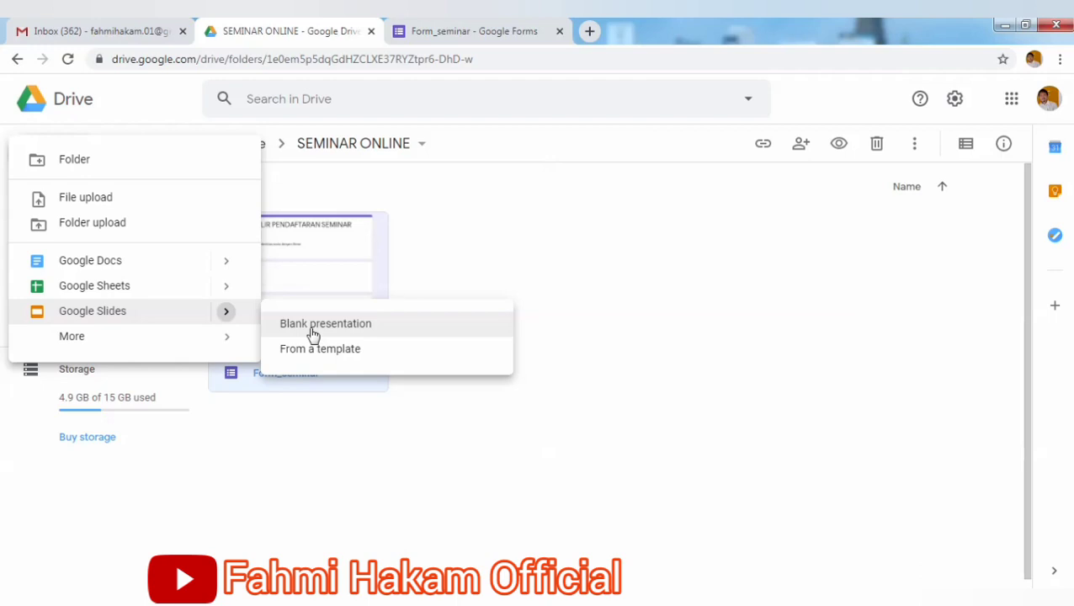
click(313, 334)
click(312, 332)
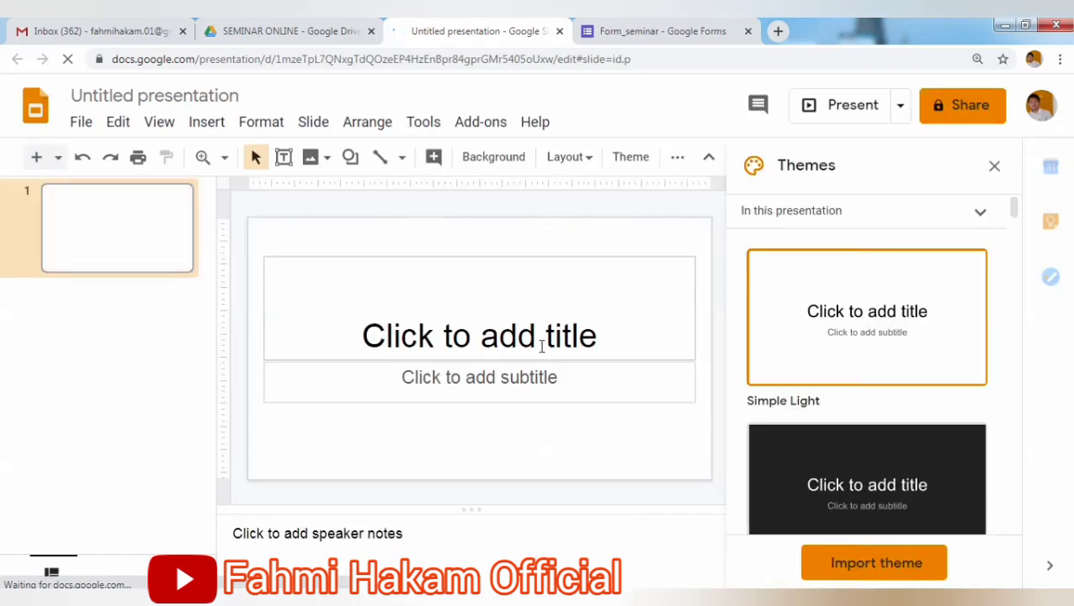
Try the Geometric theme, shift the subtitle box right, then revert to Simple Light.
drag(1017, 215, 991, 456)
click(926, 252)
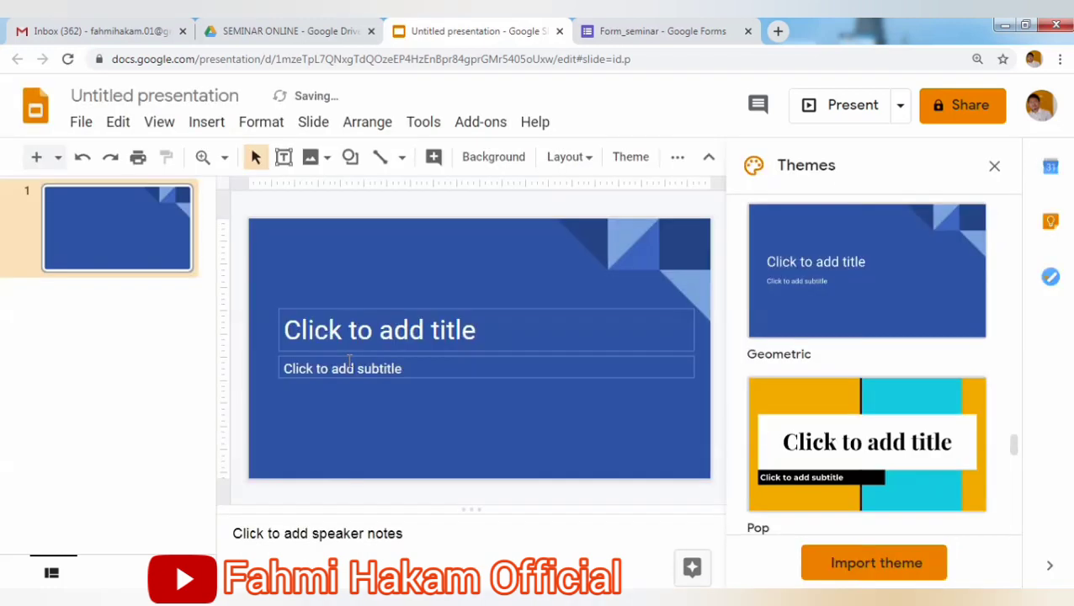
click(471, 335)
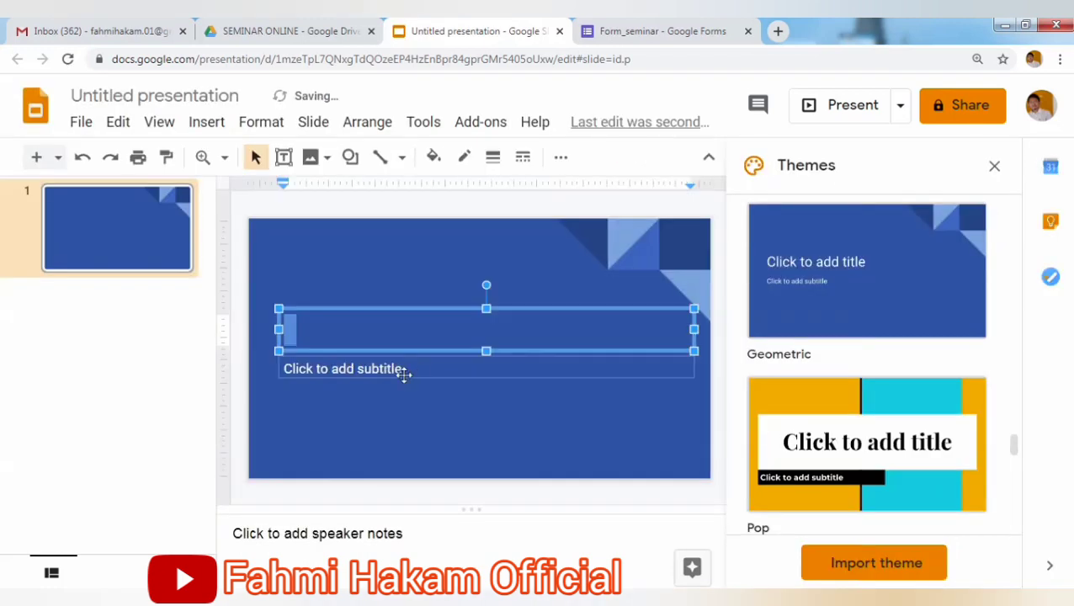
drag(402, 371, 445, 375)
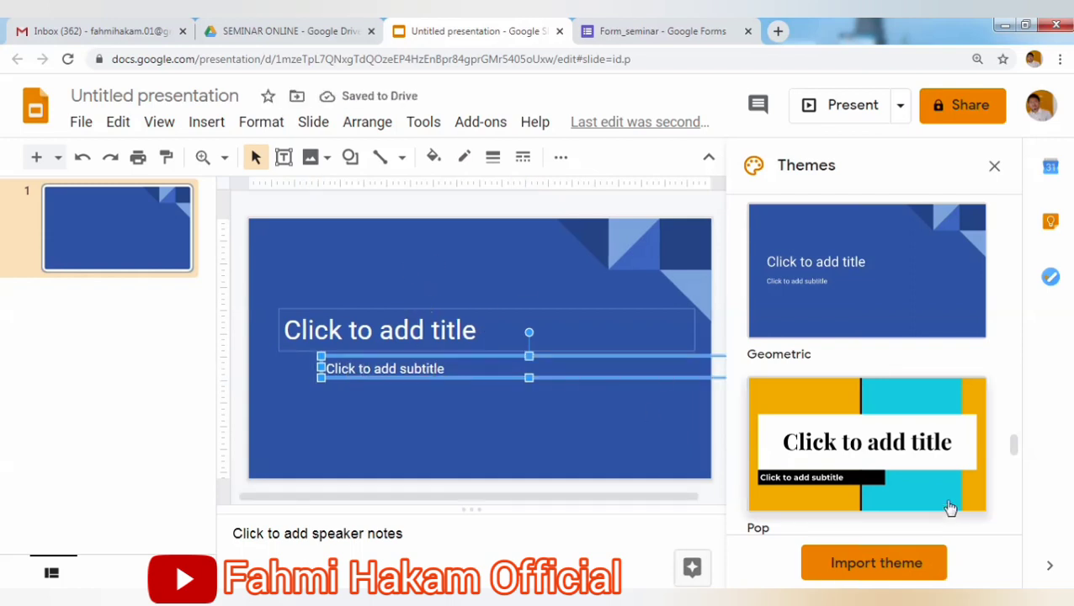
drag(1015, 443, 1047, 200)
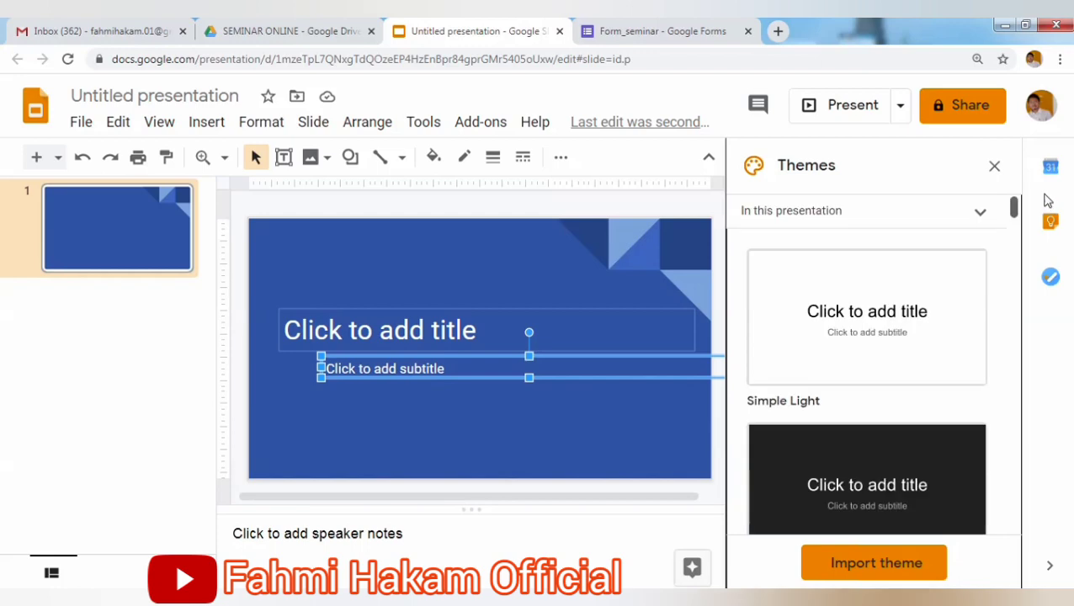
click(947, 294)
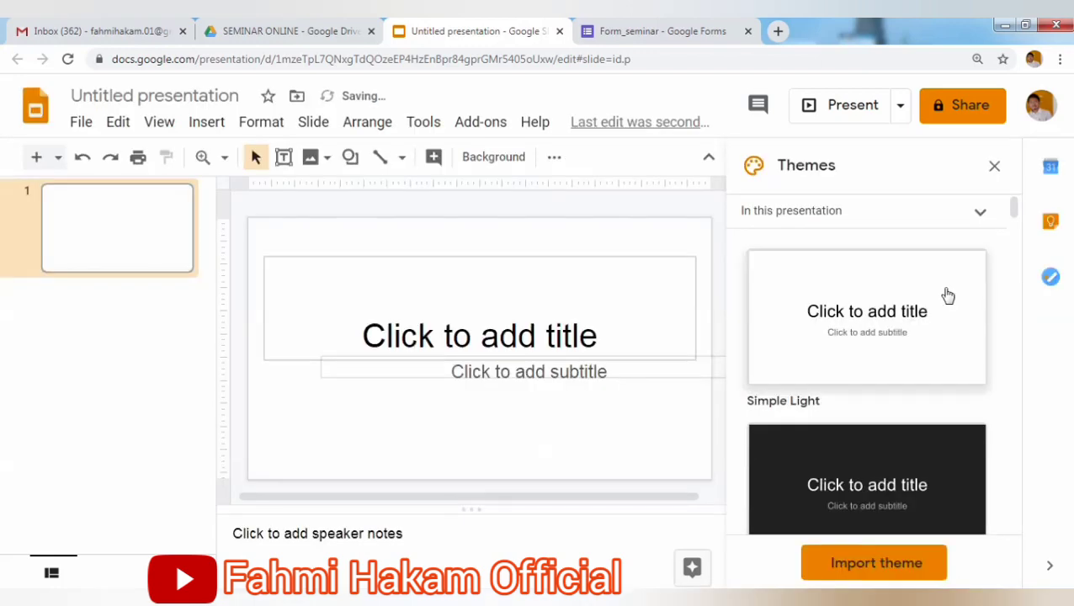
Upload the certificate image from the Desktop onto the slide.
click(313, 157)
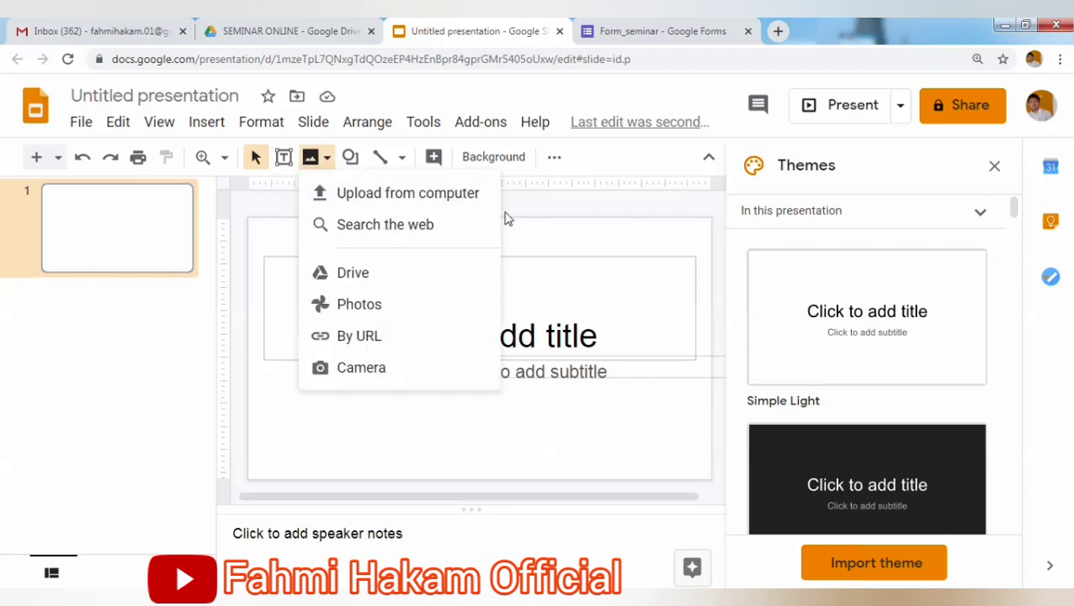
click(516, 240)
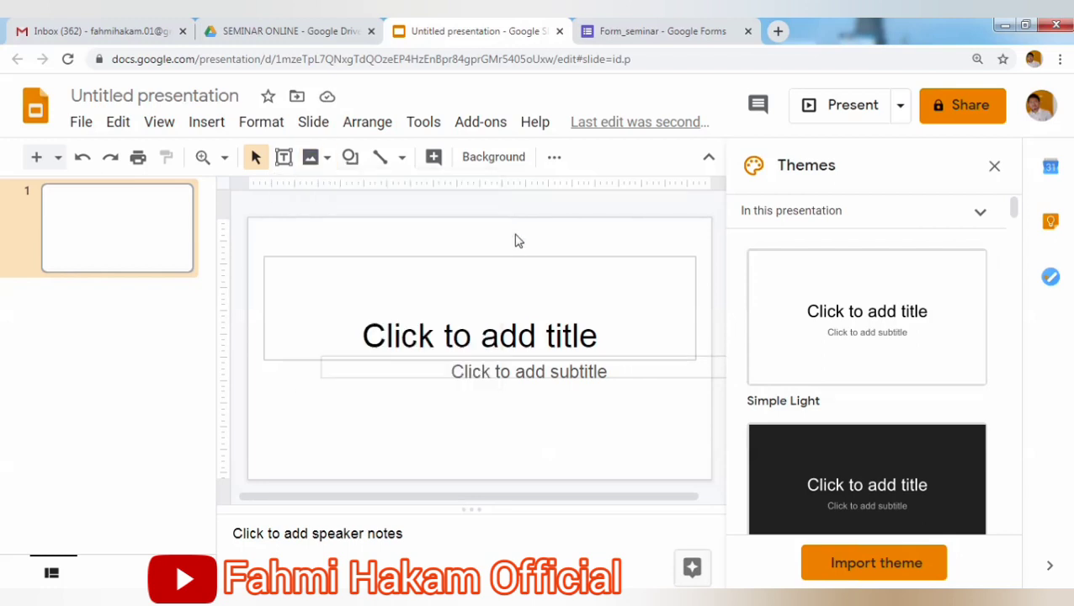
click(326, 162)
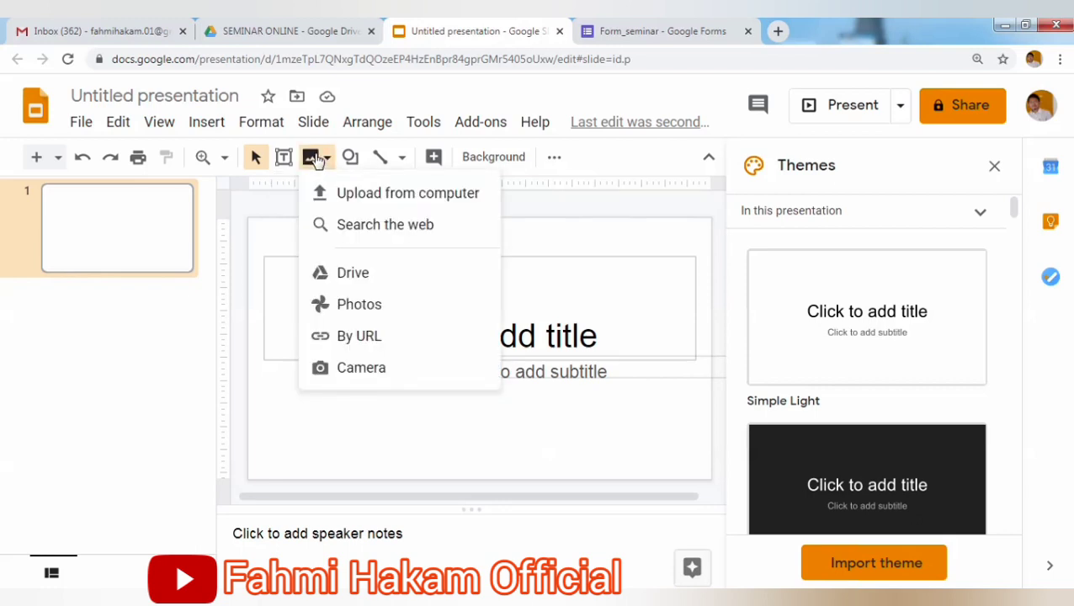
click(349, 193)
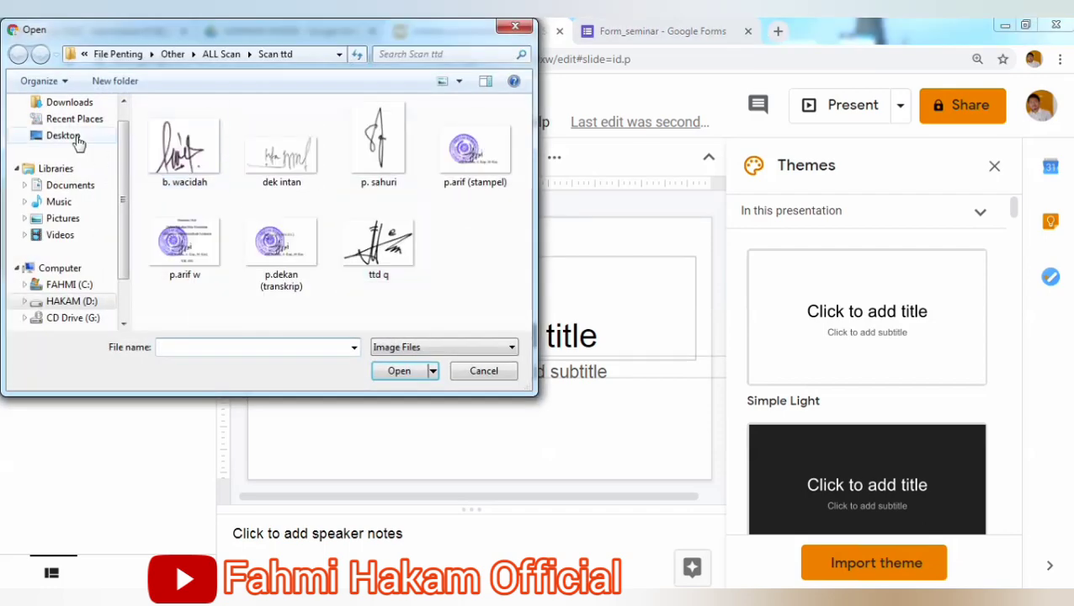
click(66, 136)
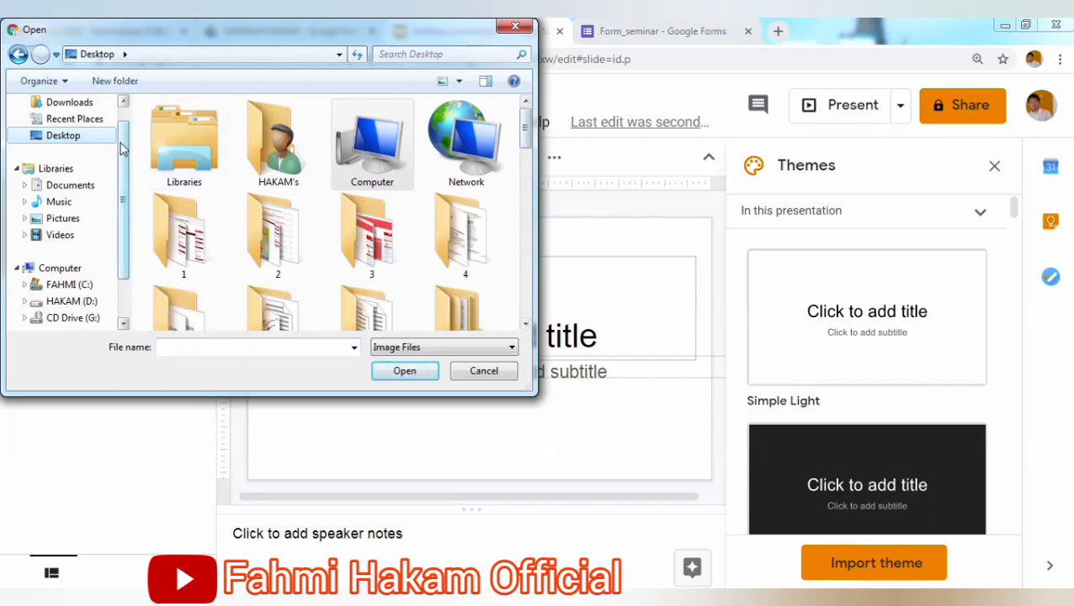
scroll(121, 148, up, 1)
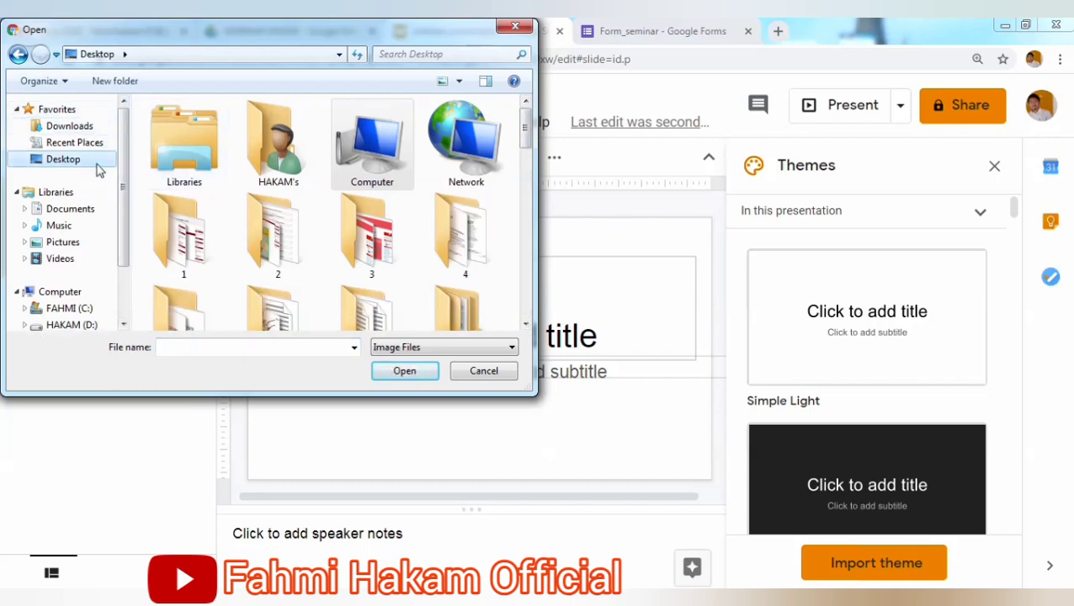
drag(525, 128, 515, 292)
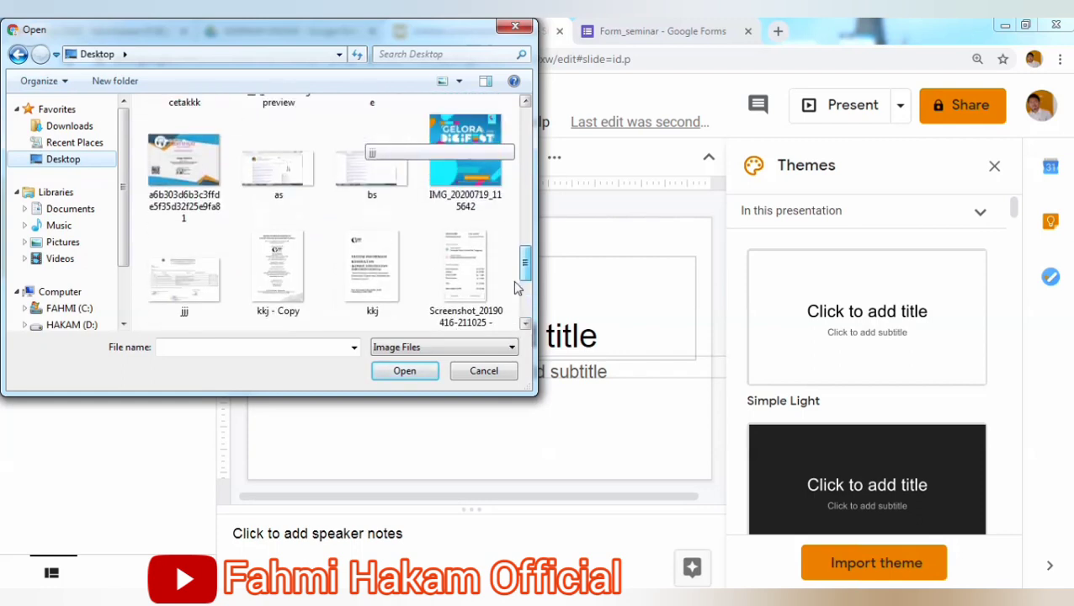
click(171, 203)
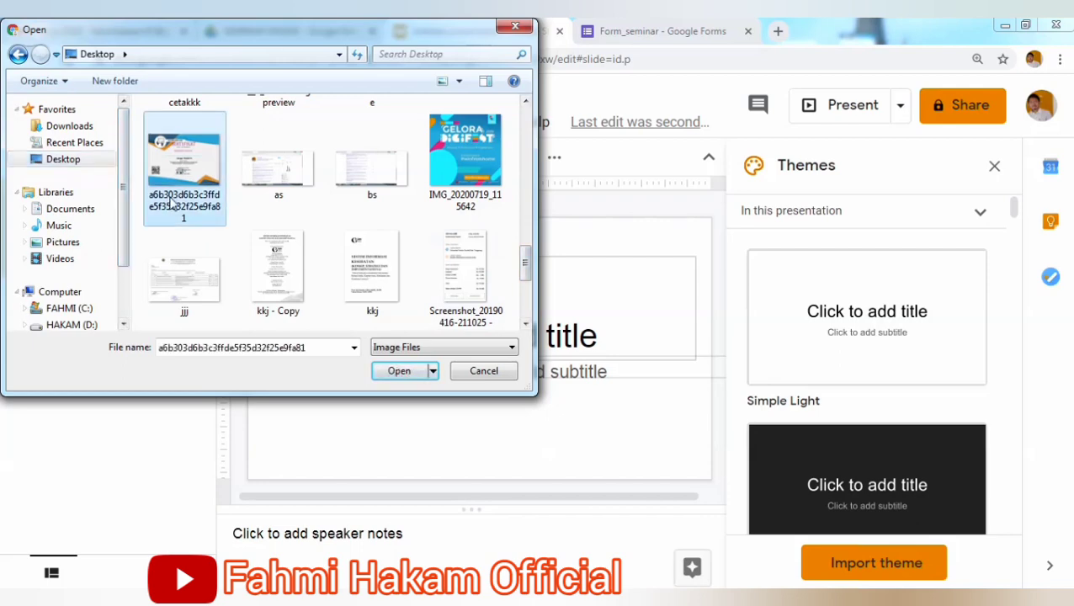
click(399, 371)
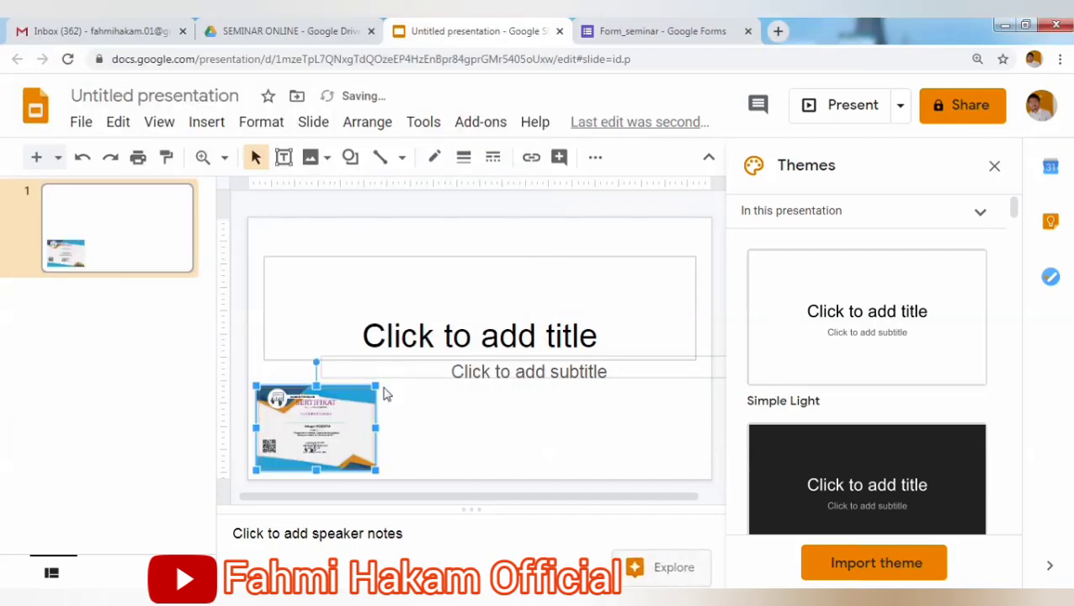
Enlarge the certificate image to fill most of the slide and move the subtitle box down over it.
drag(377, 385, 603, 312)
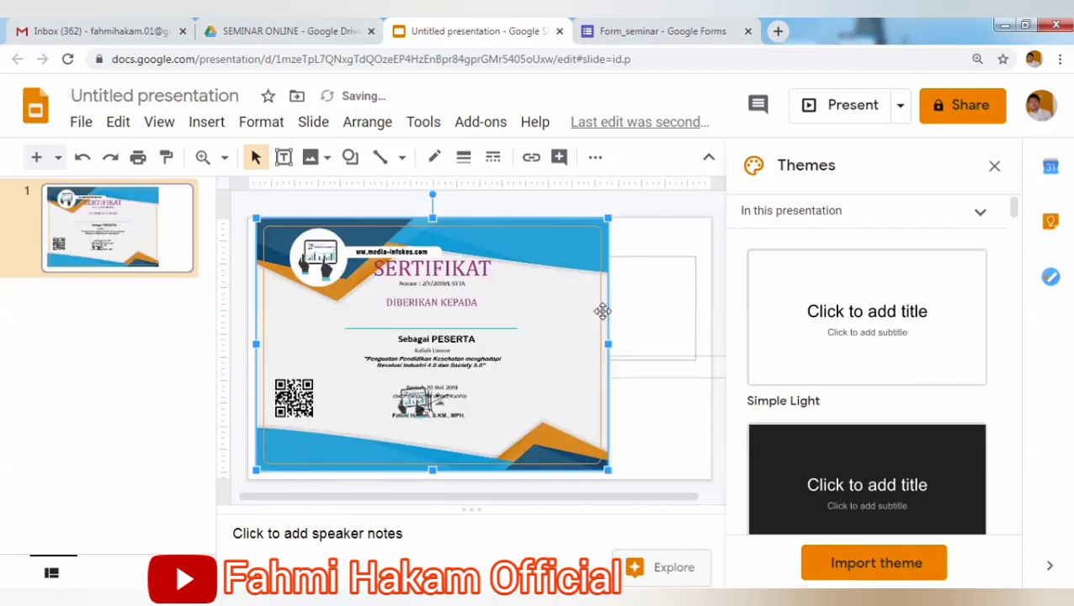
click(645, 269)
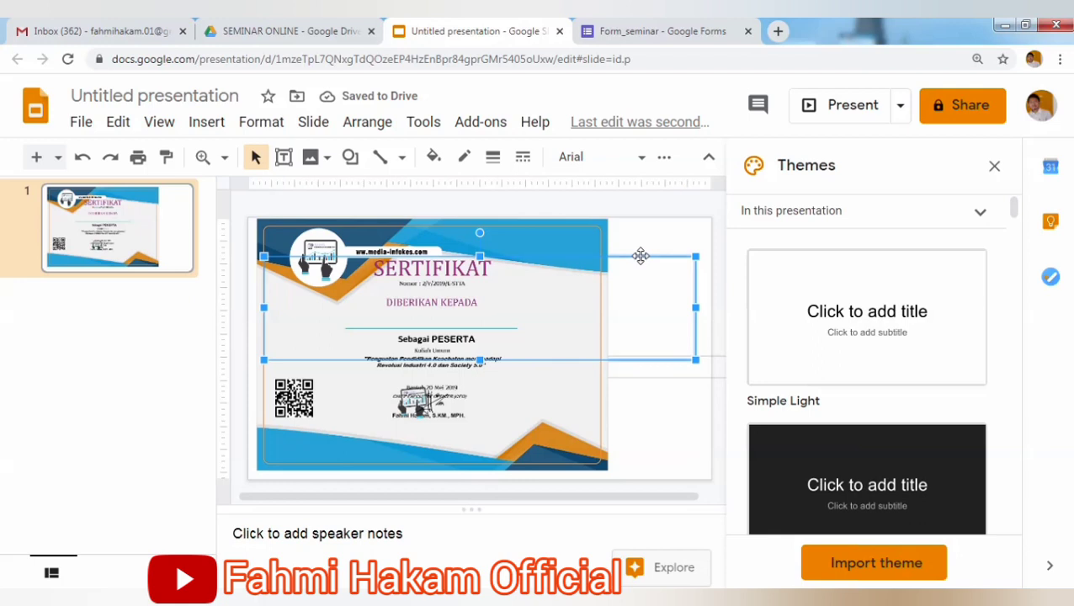
click(653, 357)
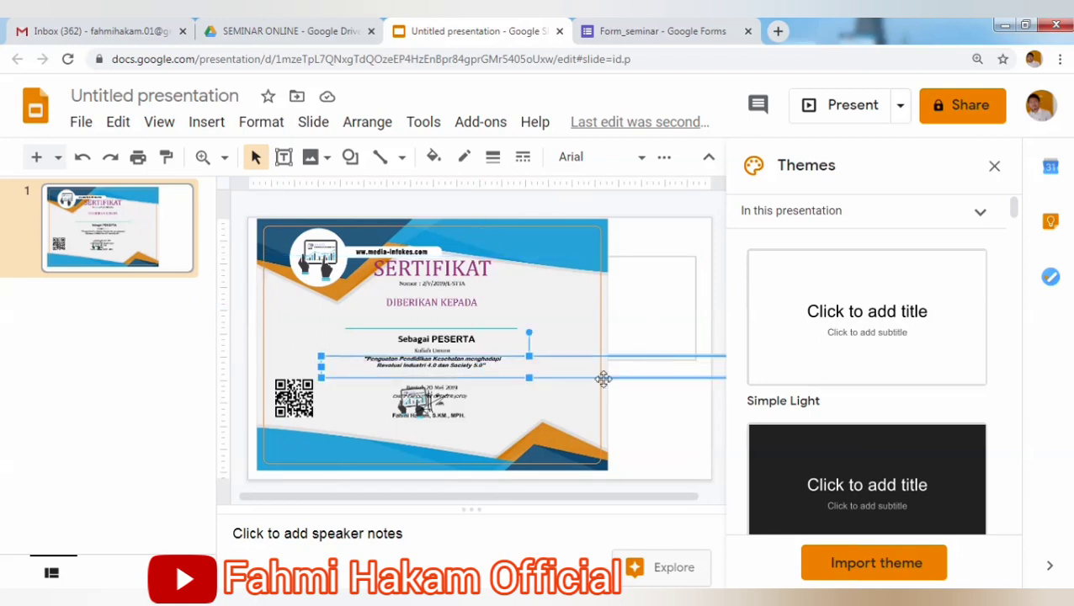
drag(623, 379, 553, 406)
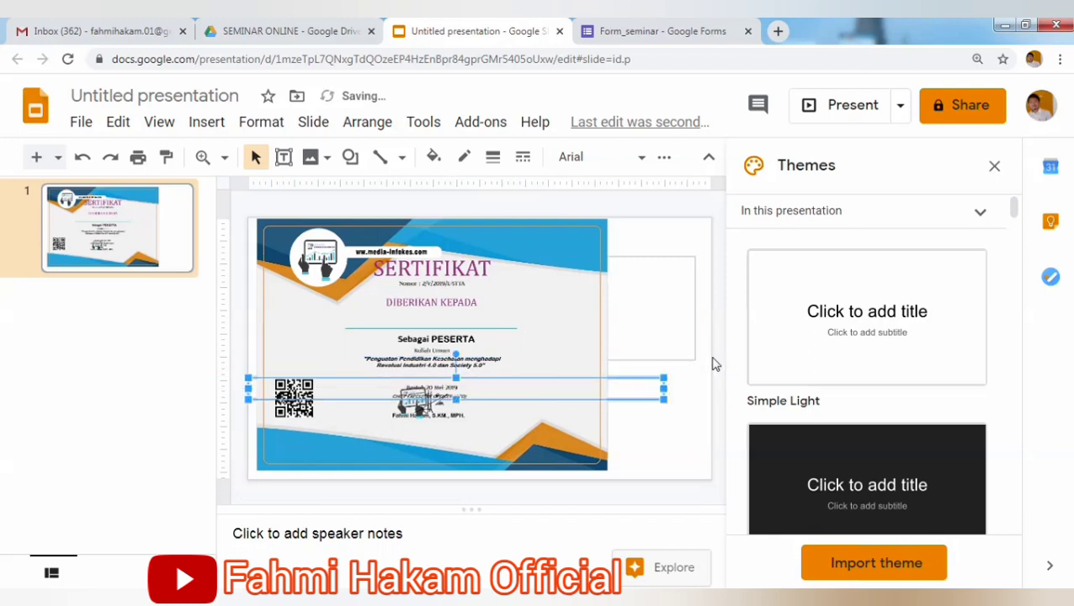
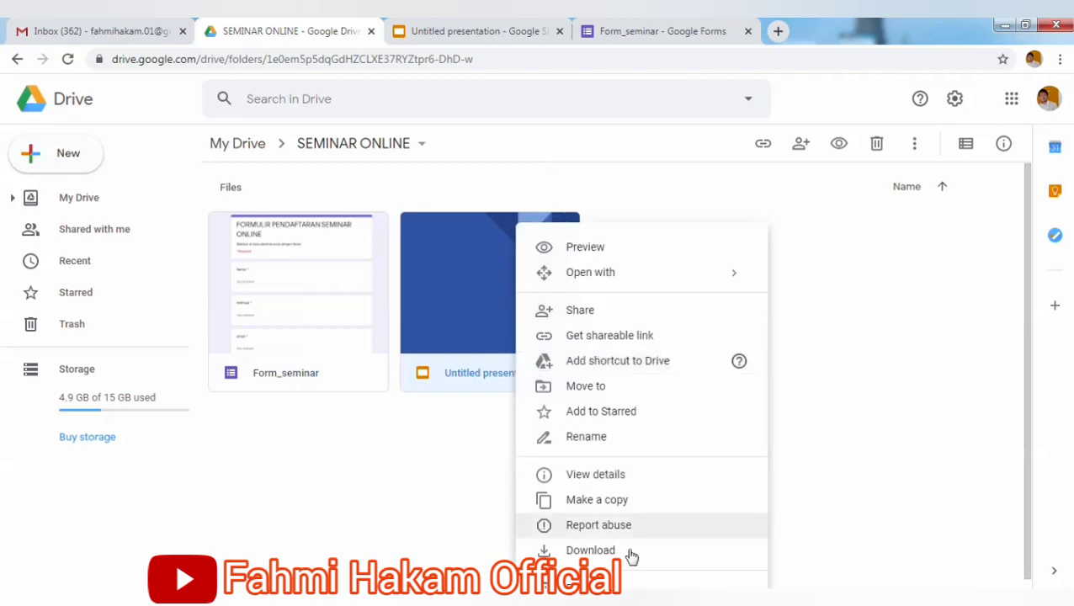
Rename 'Untitled presentation' in Drive to 'Desain Sertifikat'.
click(593, 438)
text(S)
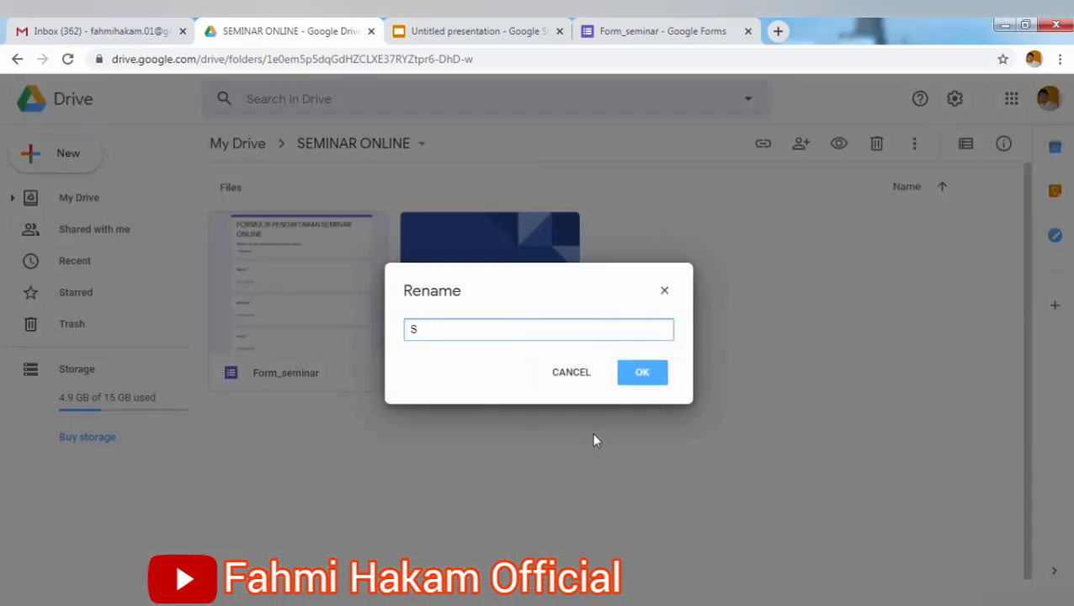
key(BackSpace)
text(D)
key(BackSpace)
text(Desain Sertifikat)
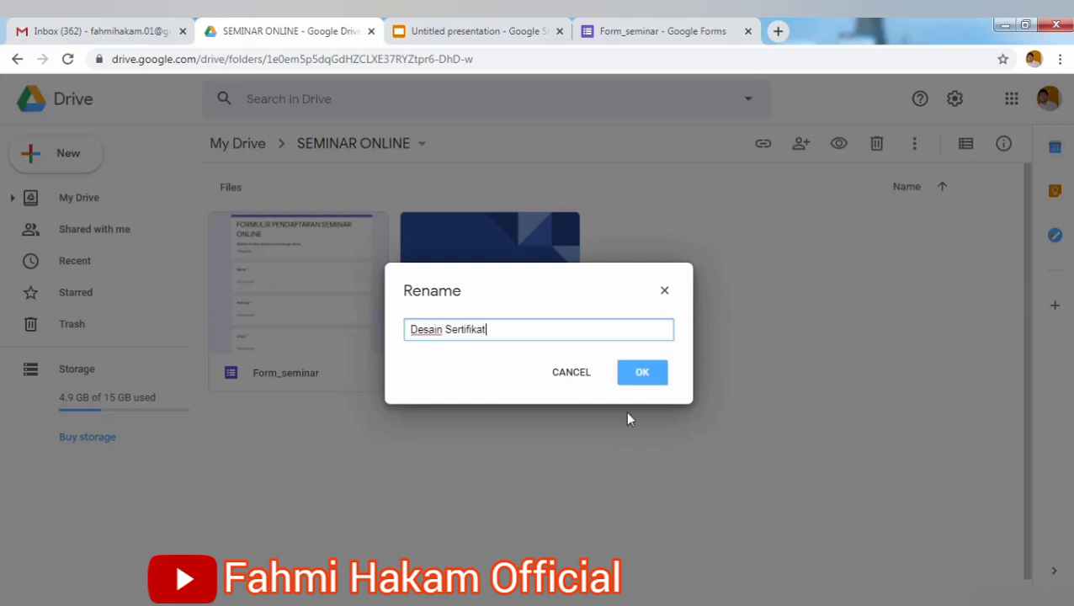
click(641, 377)
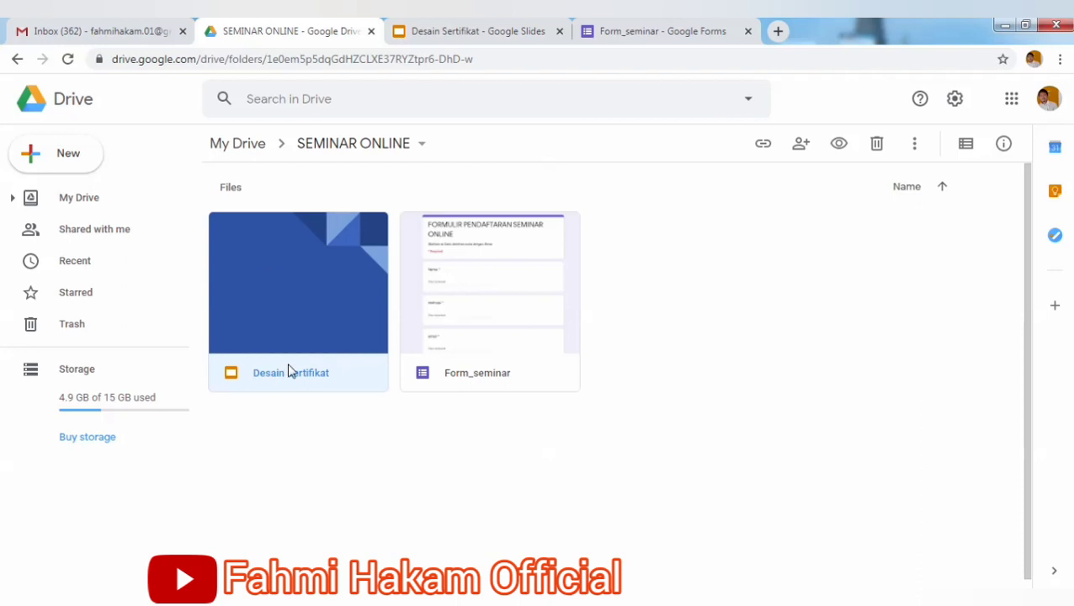
Create a new folder named 'REKAP SERTIFIKAT' inside SEMINAR ONLINE.
click(43, 162)
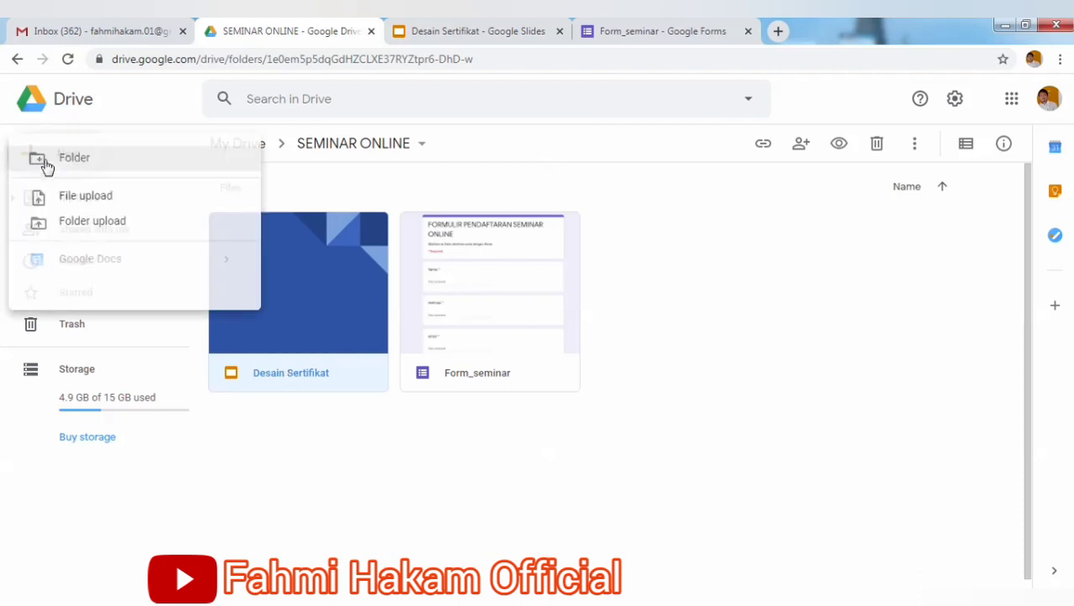
click(88, 165)
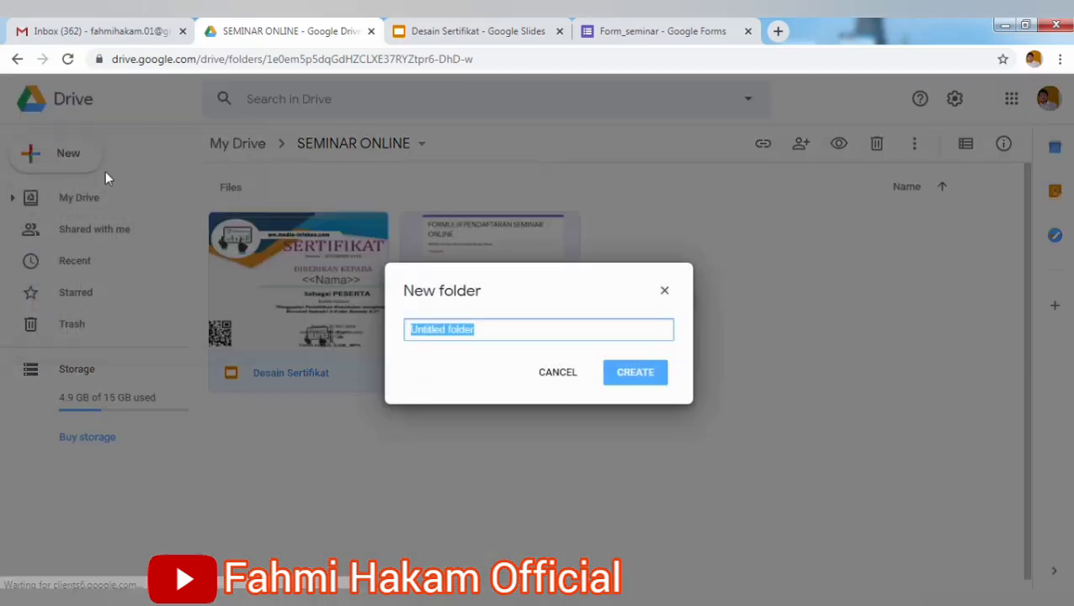
text(REKA)
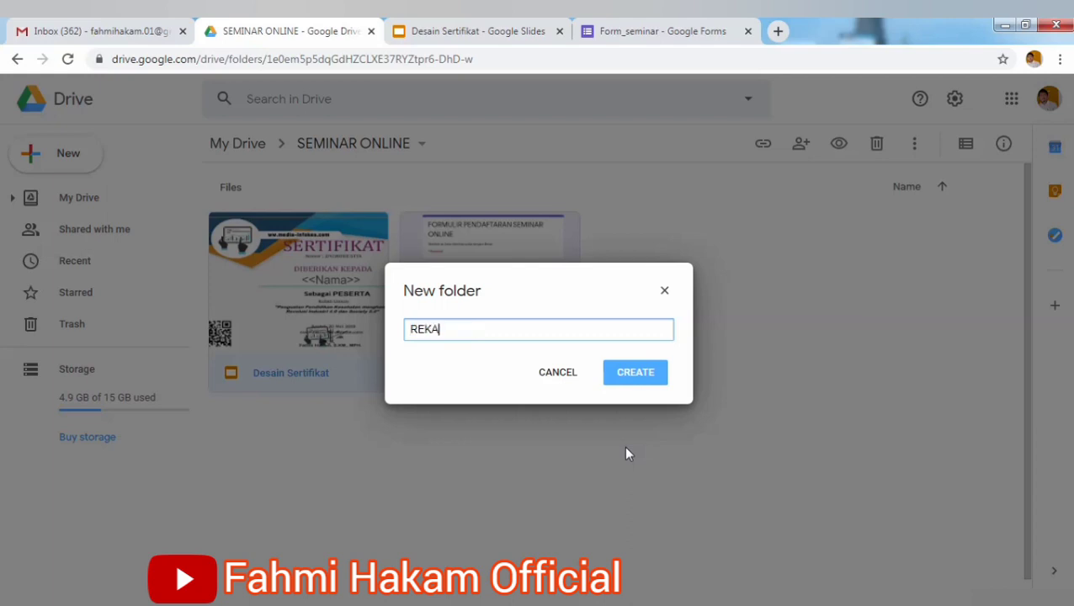
text(P SERTIFIKAT)
click(637, 376)
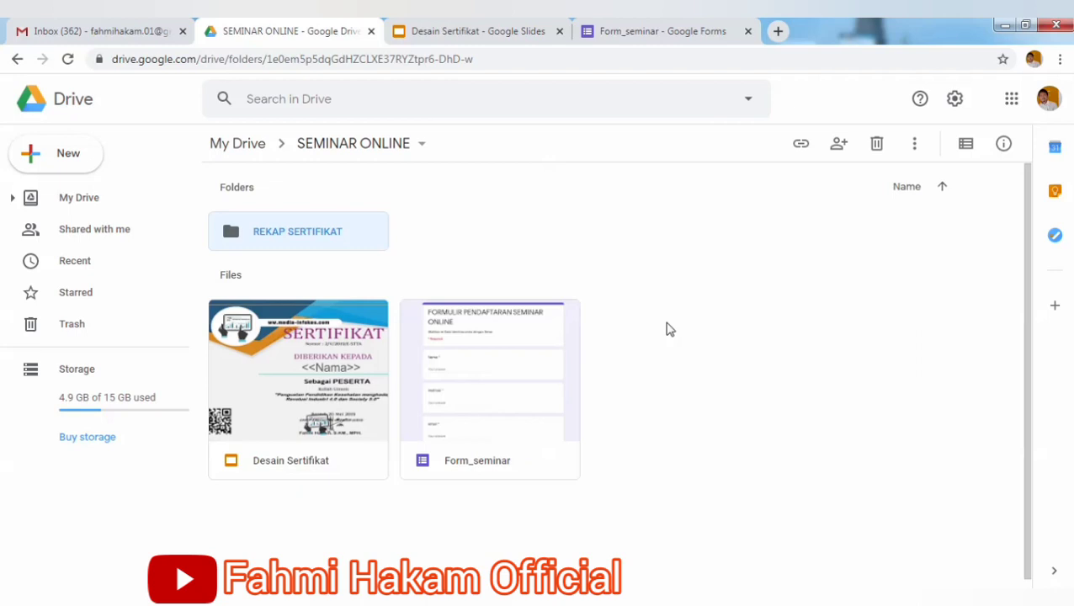
From the form's Responses page, create the linked Form_seminar (Responses) spreadsheet.
click(714, 39)
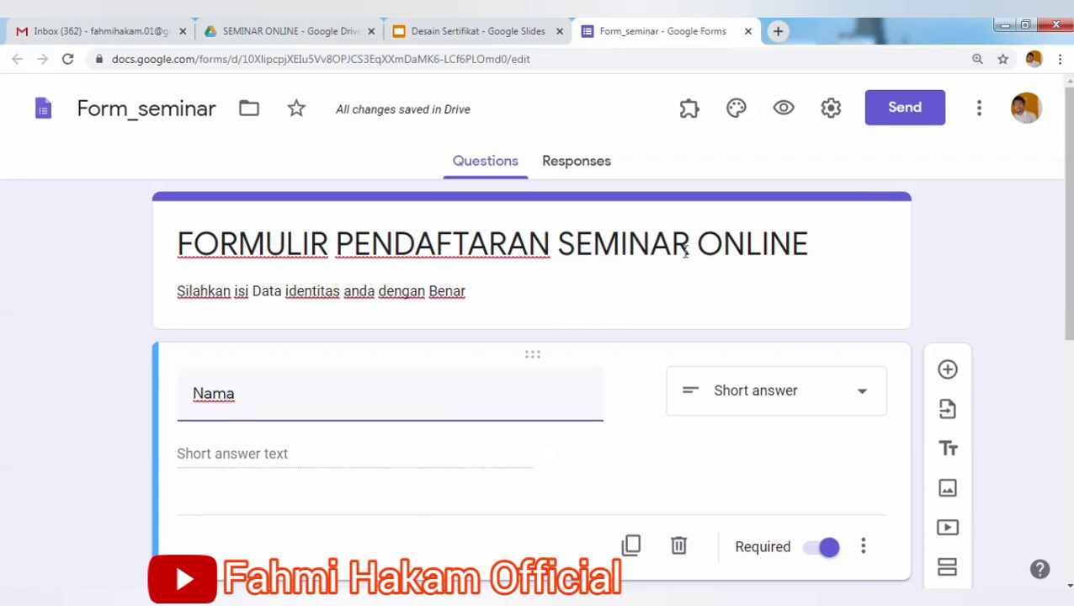
click(578, 180)
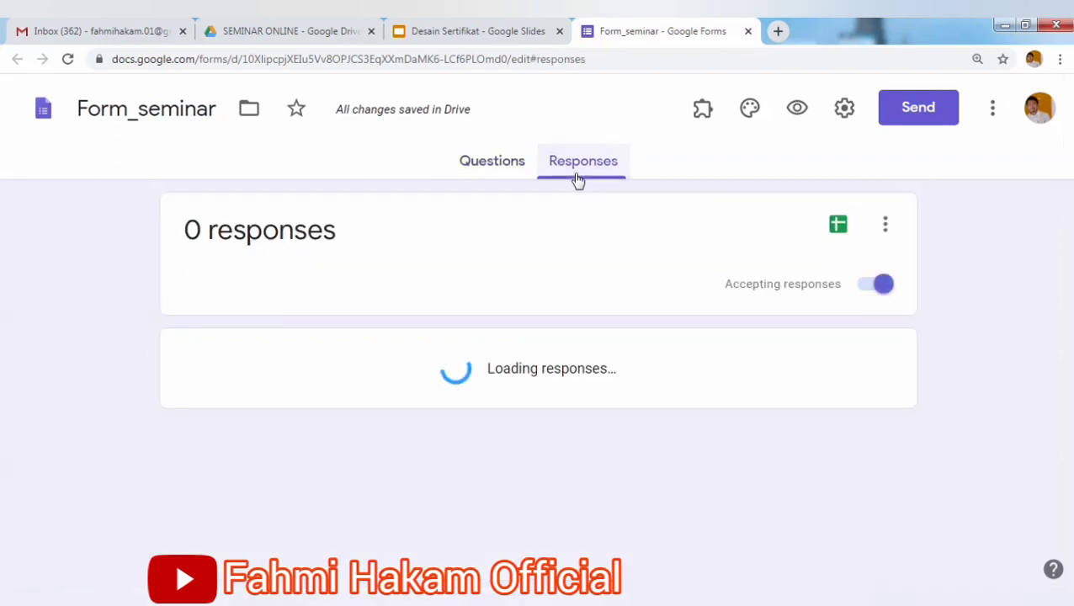
click(839, 229)
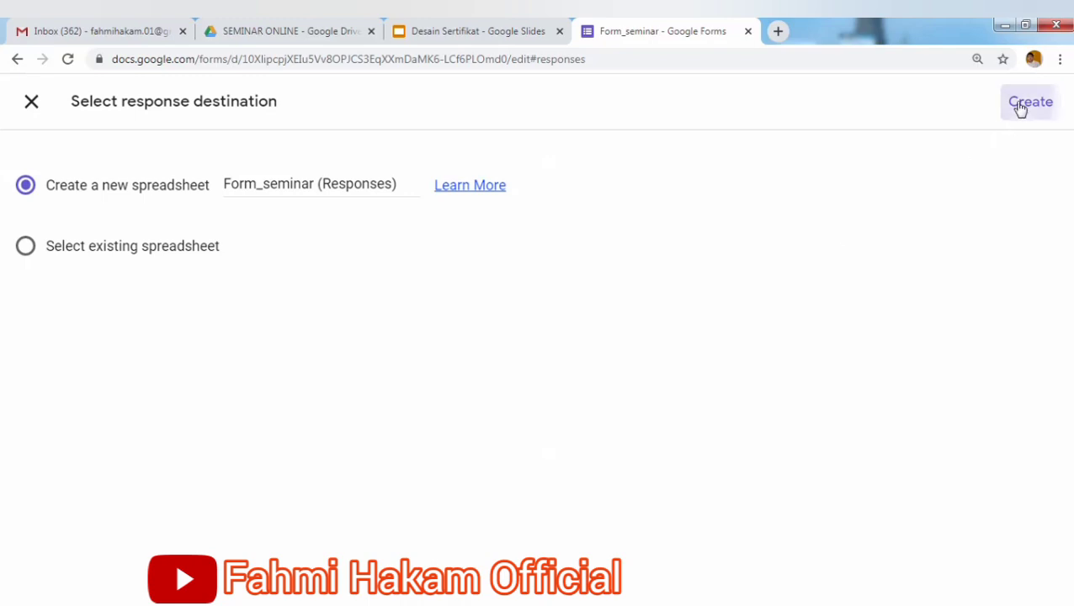
click(1029, 102)
click(280, 34)
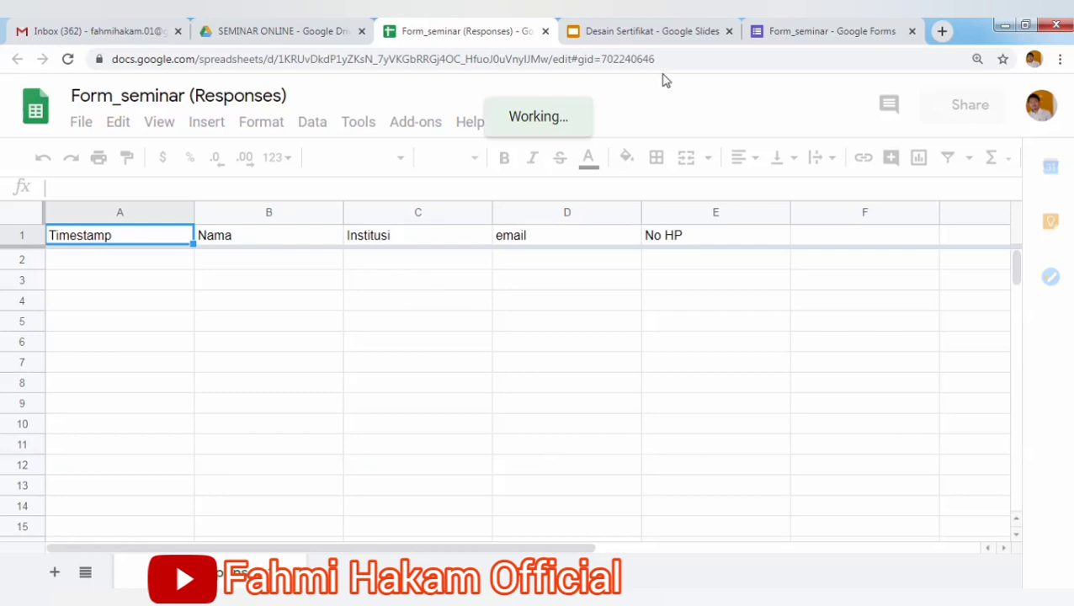
click(801, 40)
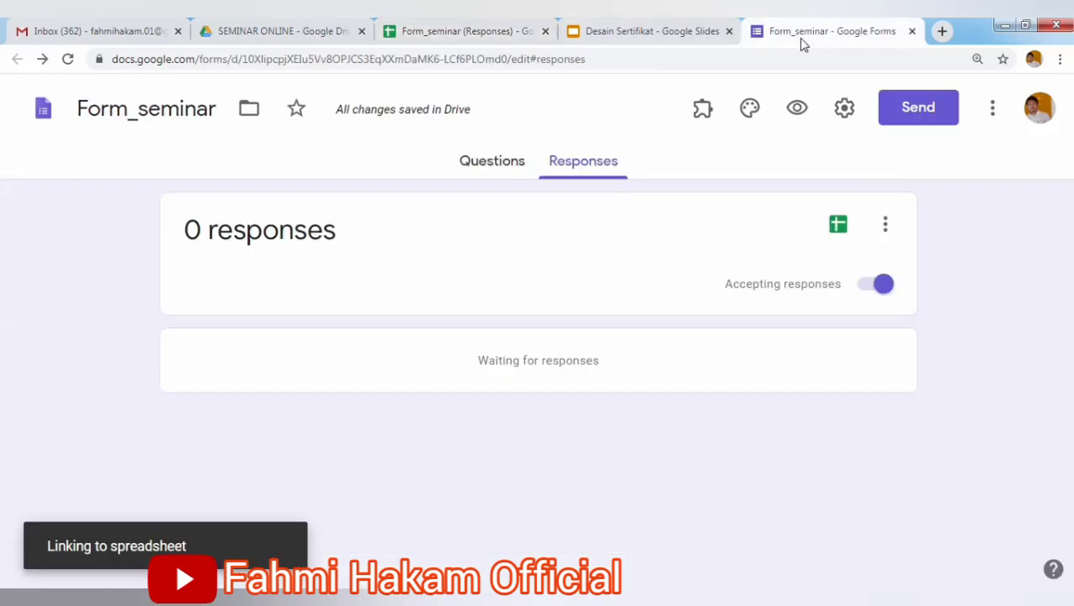
In the Form_seminar (Responses) spreadsheet, open Add-ons to show the Autocrat entry.
click(393, 39)
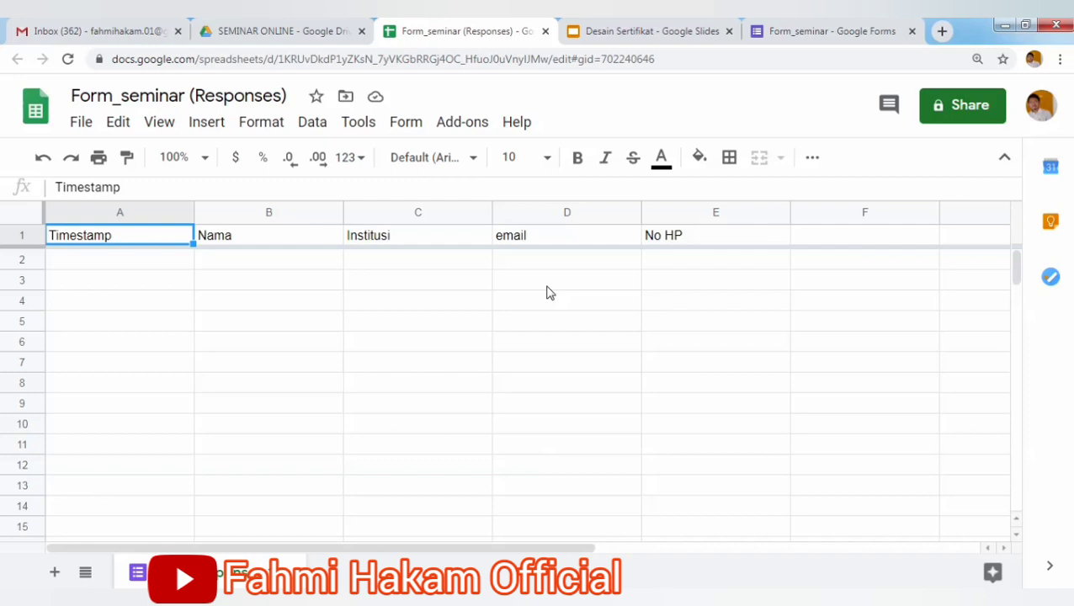
click(459, 133)
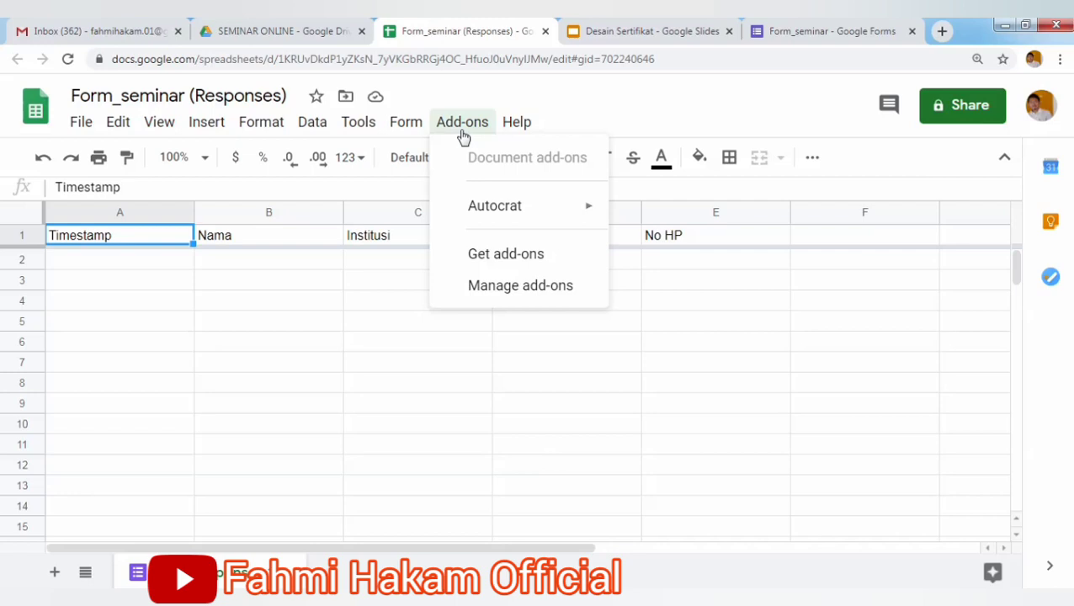
mouse_move(499, 211)
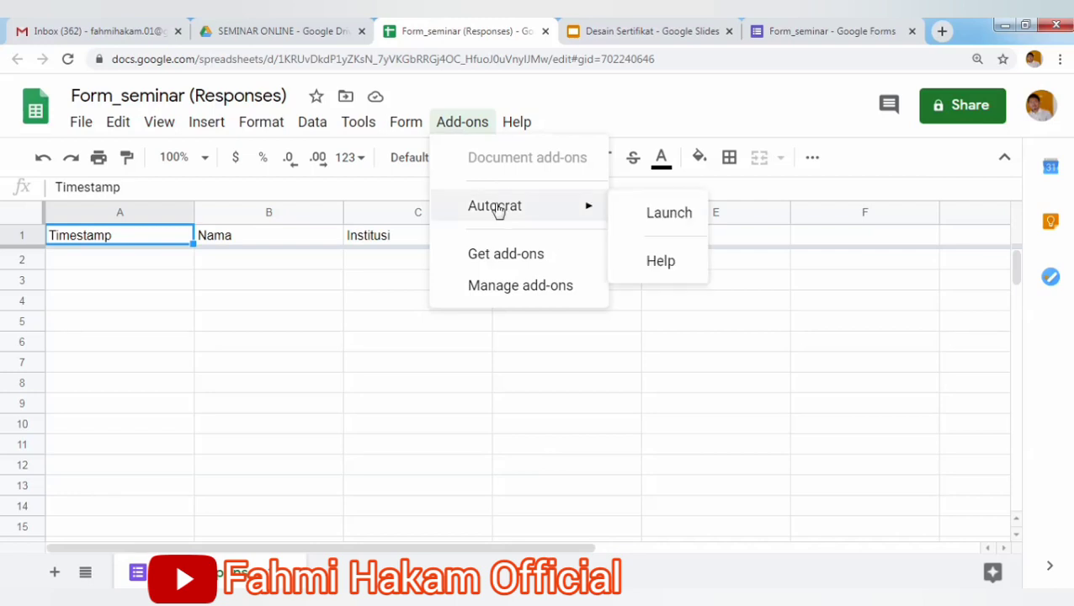
click(505, 255)
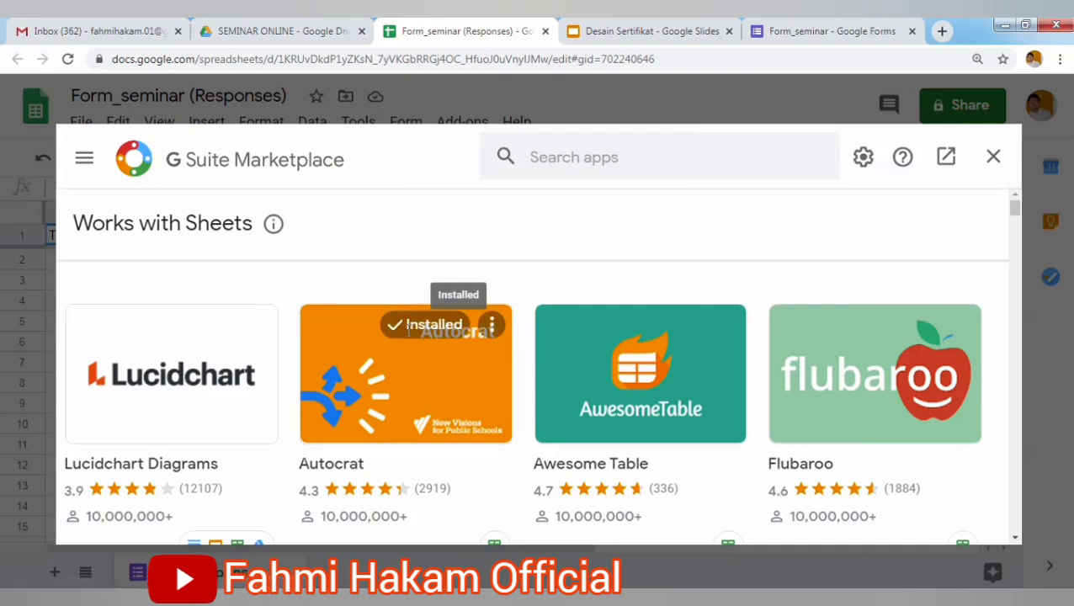
click(589, 150)
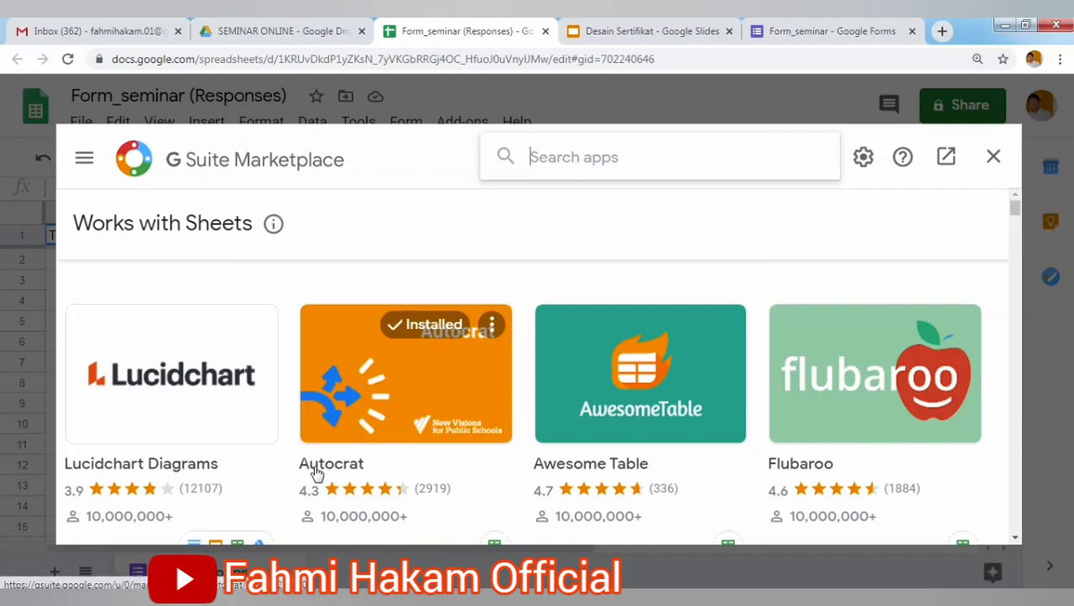
click(492, 330)
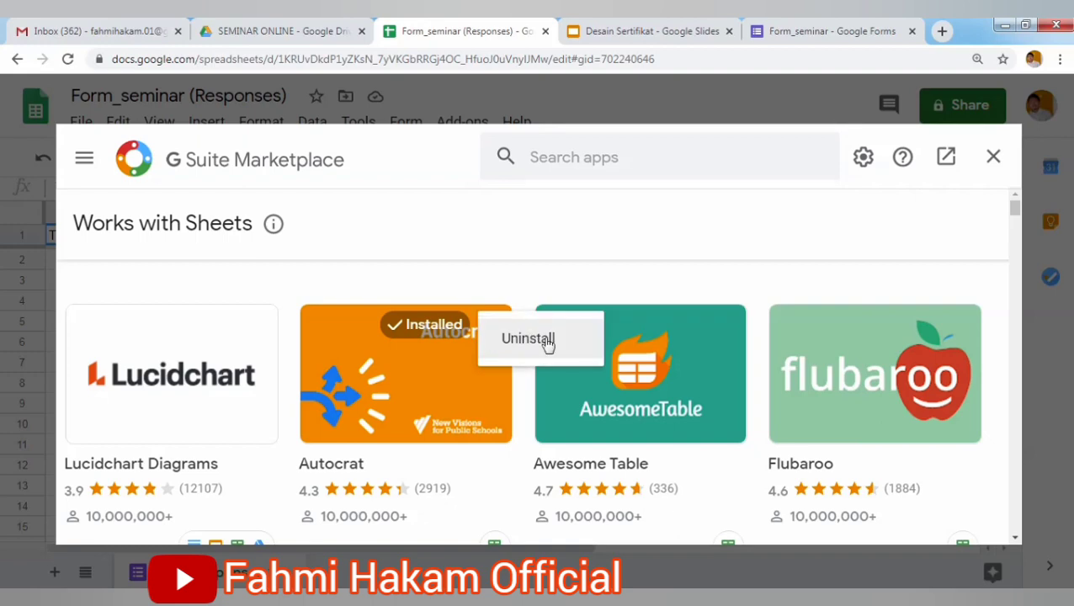
click(541, 270)
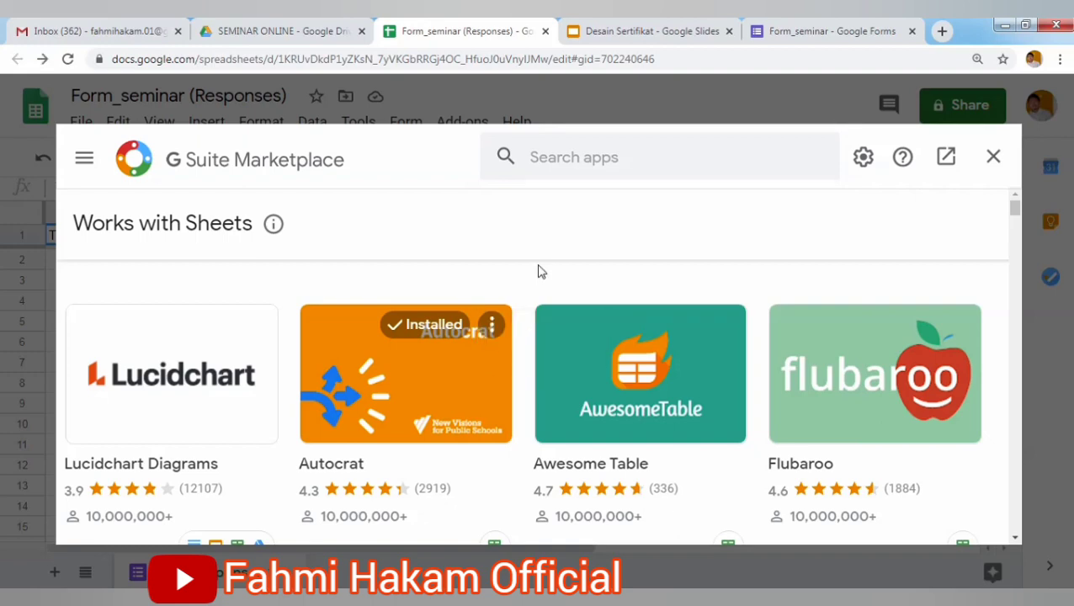
click(992, 158)
click(454, 122)
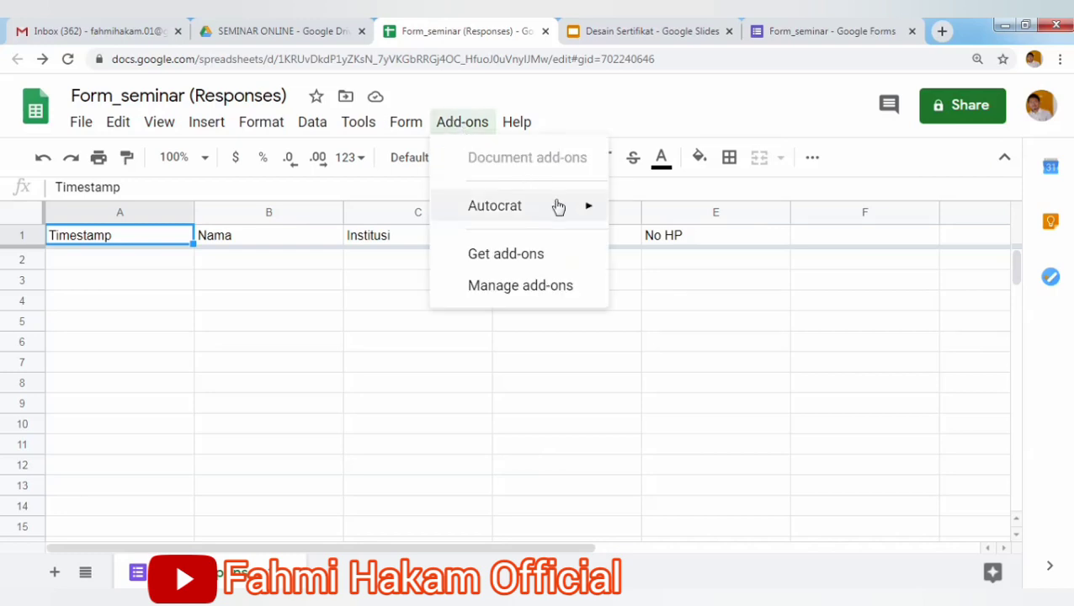
Launch the Autocrat add-on and start a new merge job.
mouse_move(559, 209)
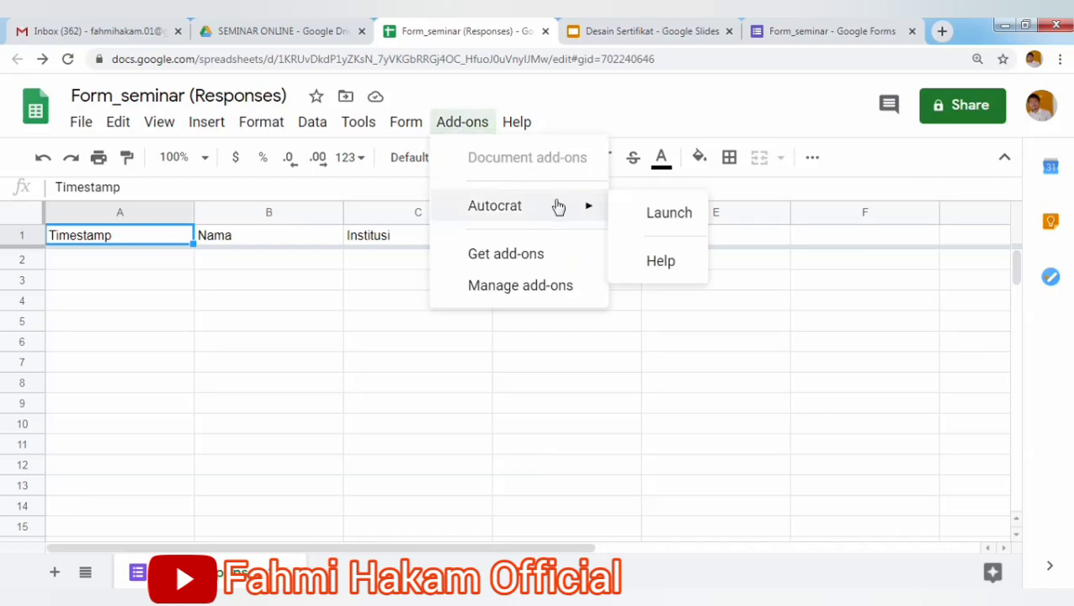
click(669, 218)
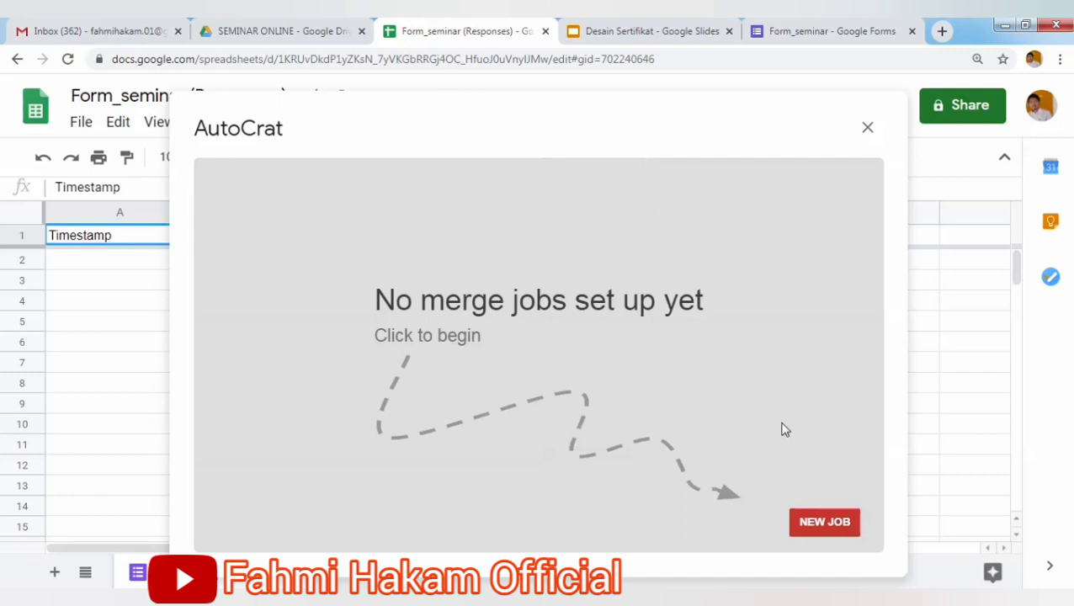
click(828, 521)
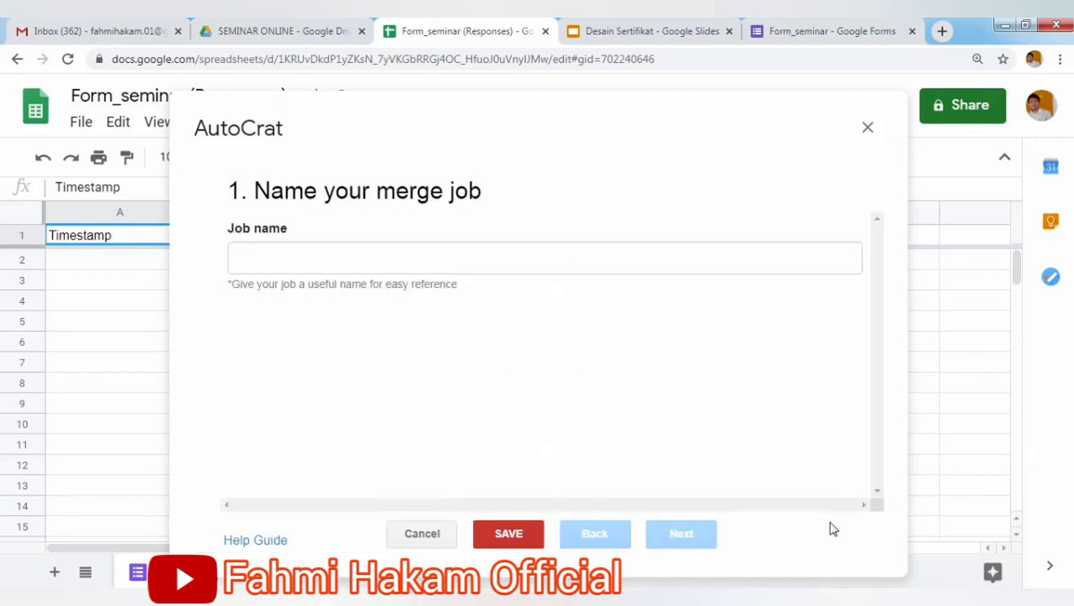
Name the merge job 'Sertifikat seminar online' and advance to template selection.
click(496, 268)
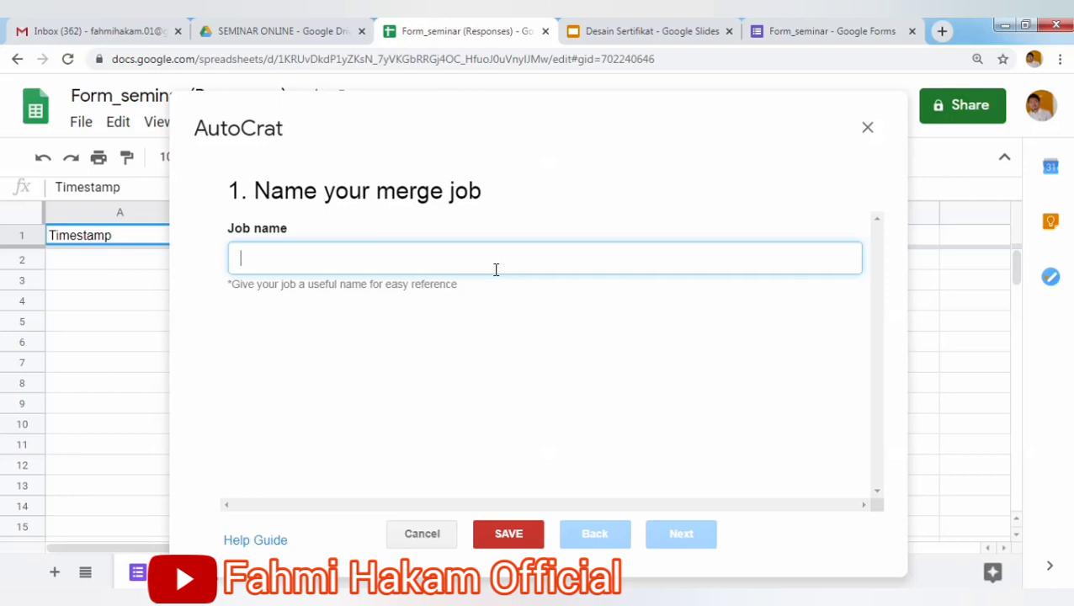
text(S)
key(BackSpace)
text(Se)
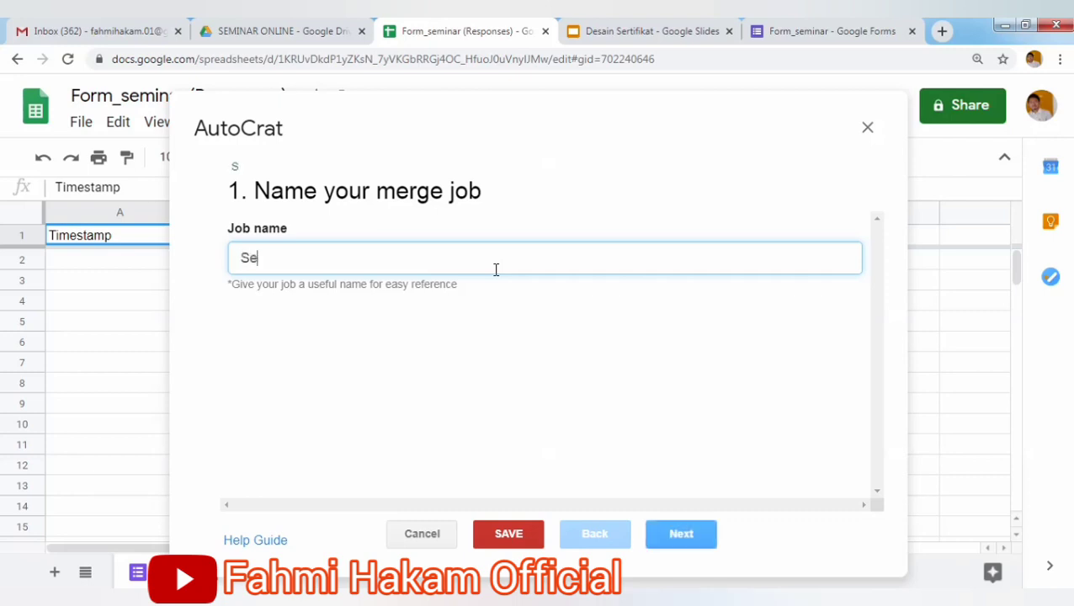
text(rtifikat s)
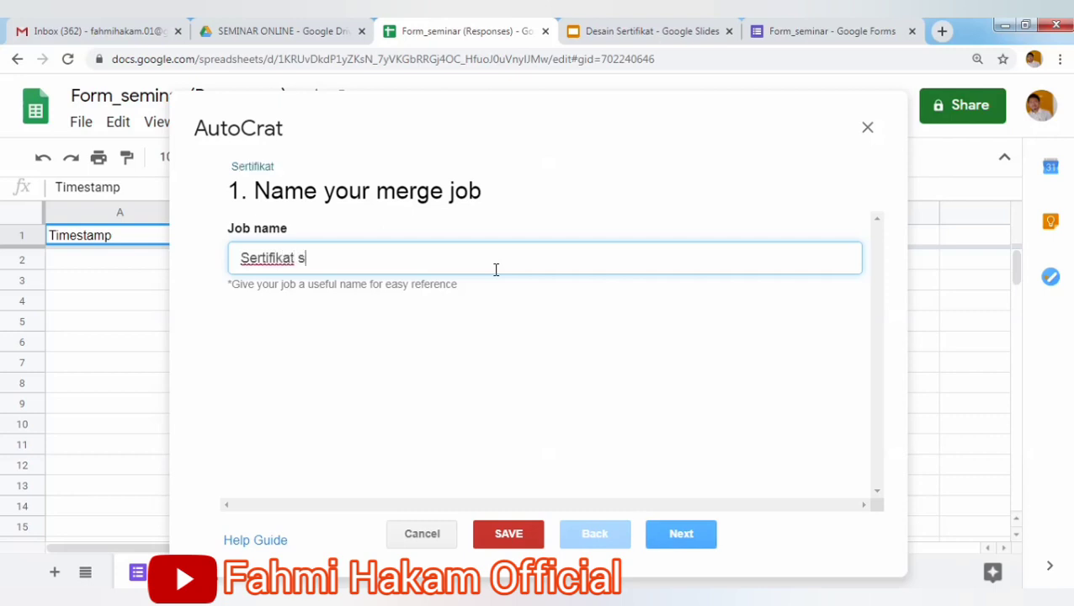
text(eminar online)
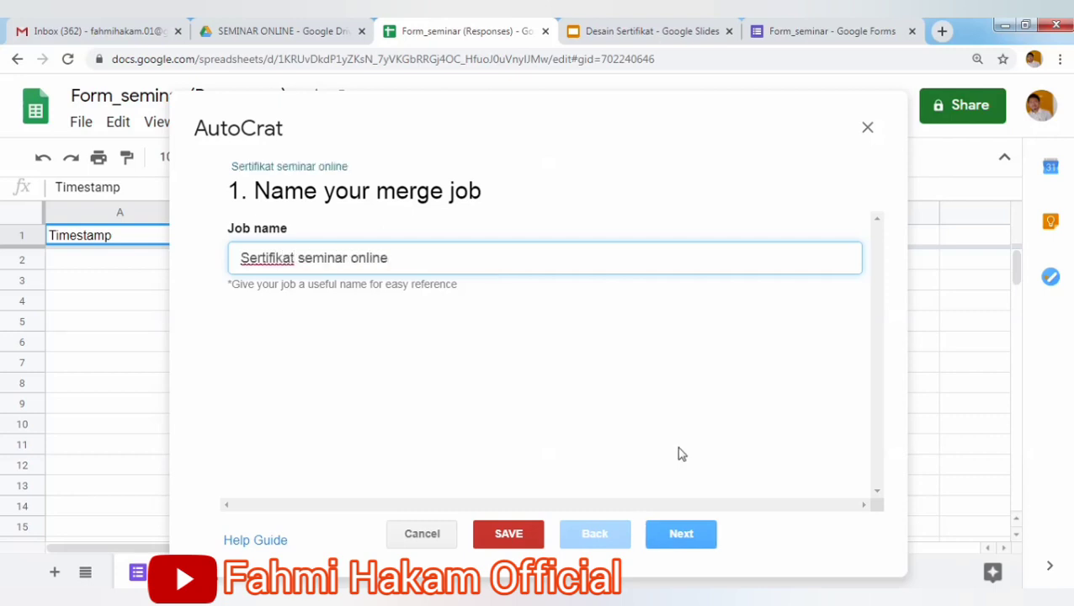
click(698, 534)
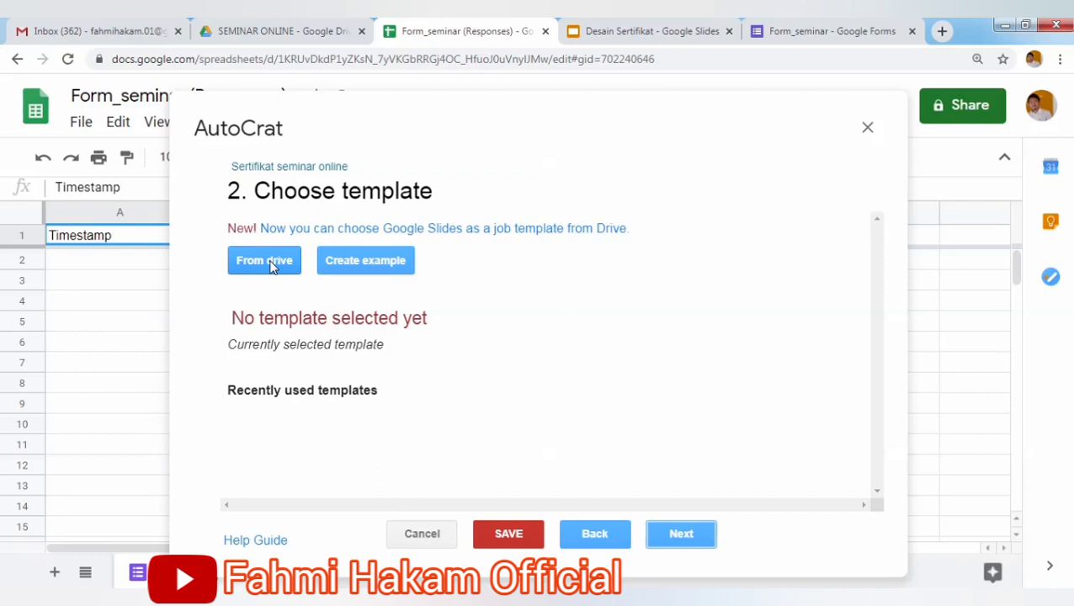
Pick the Desain Sertifikat slides from Drive as the job's template.
click(239, 40)
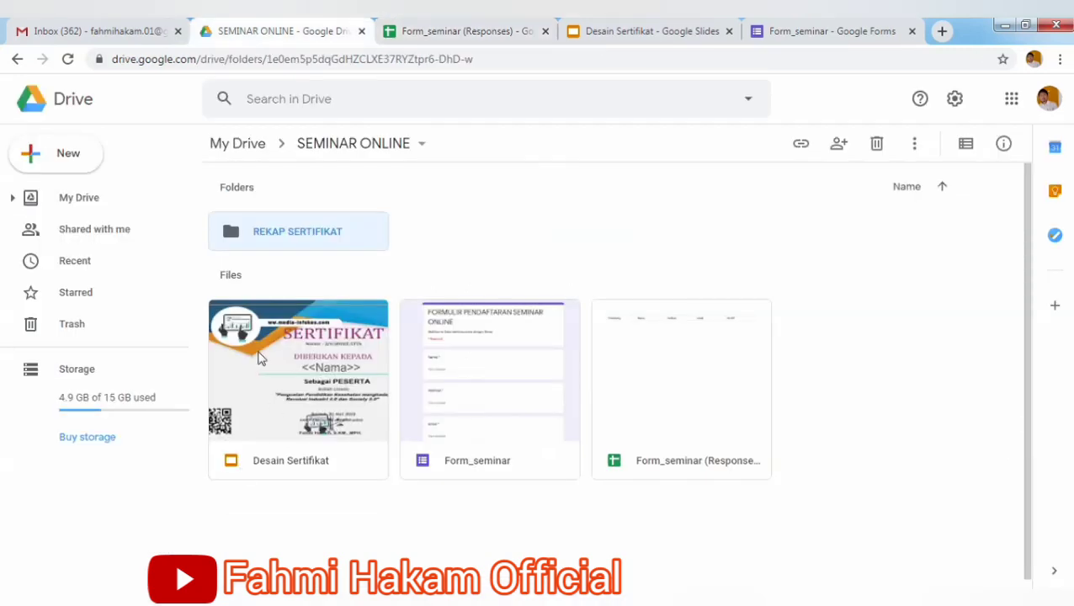
click(434, 36)
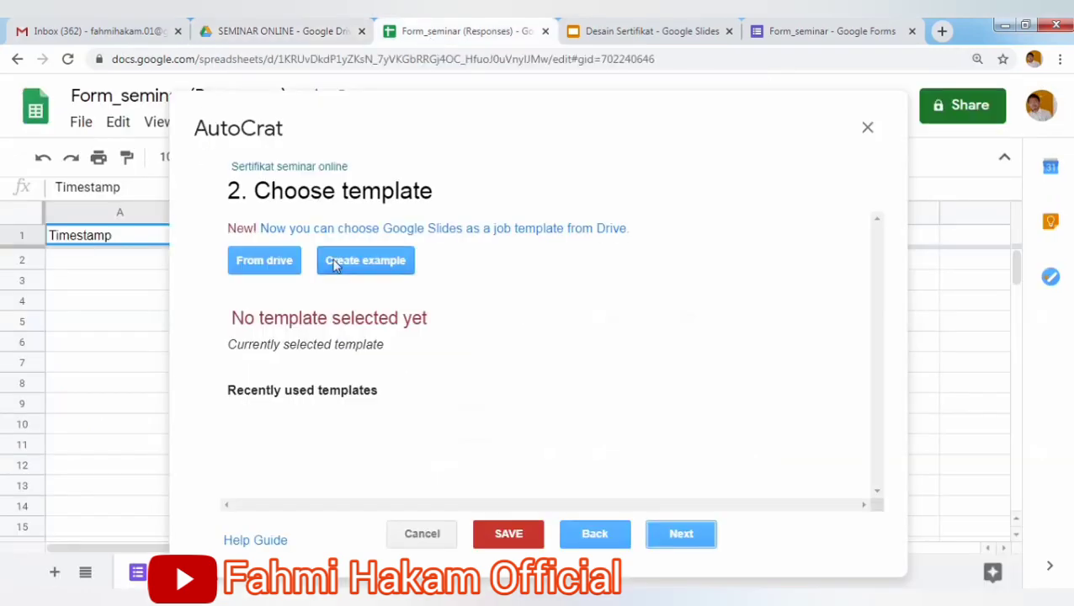
click(283, 259)
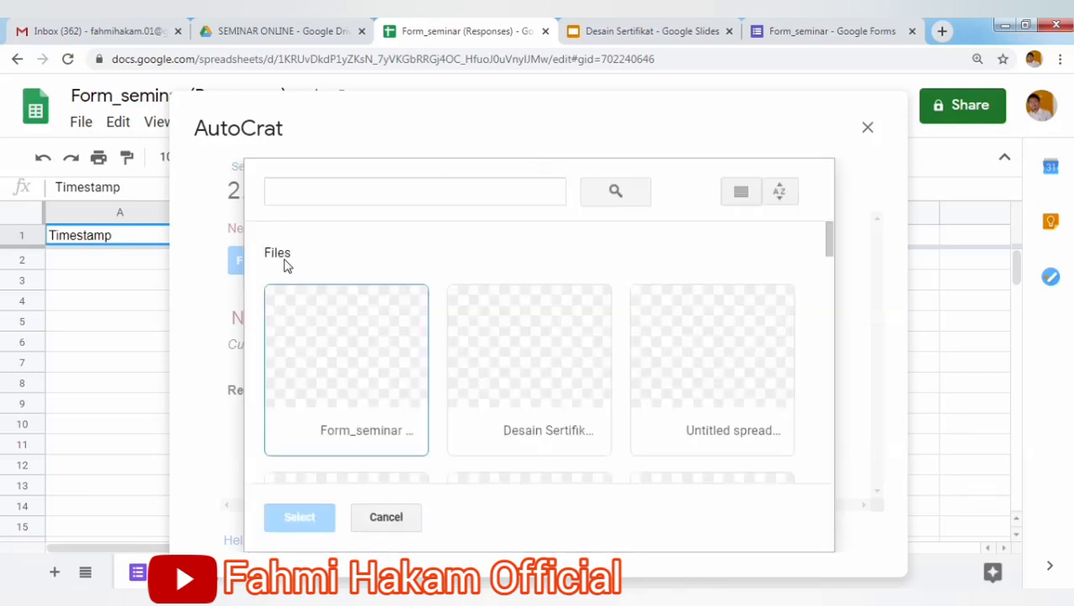
click(576, 381)
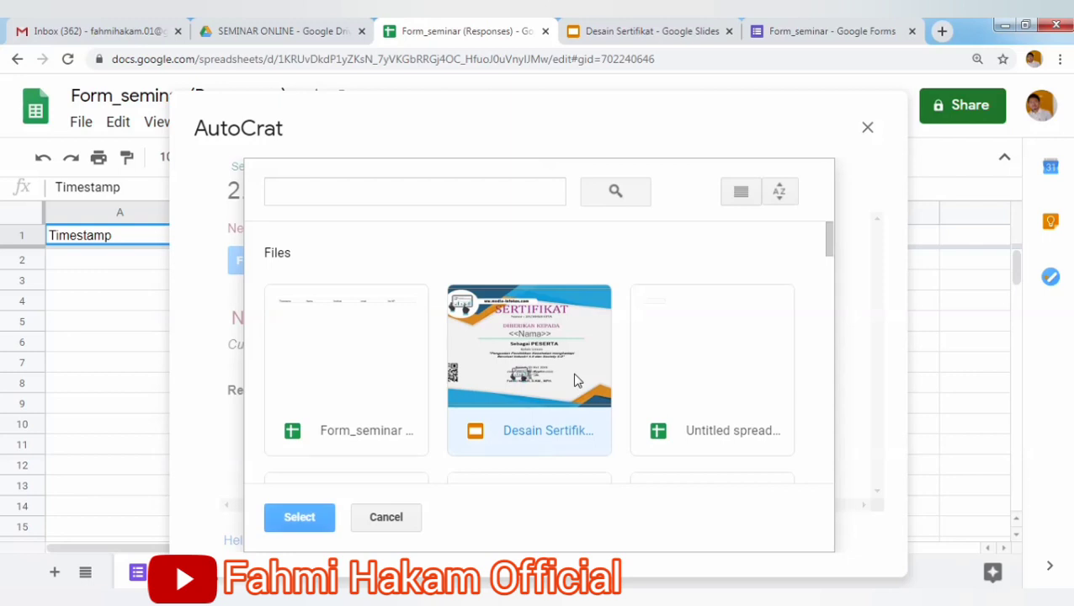
click(296, 516)
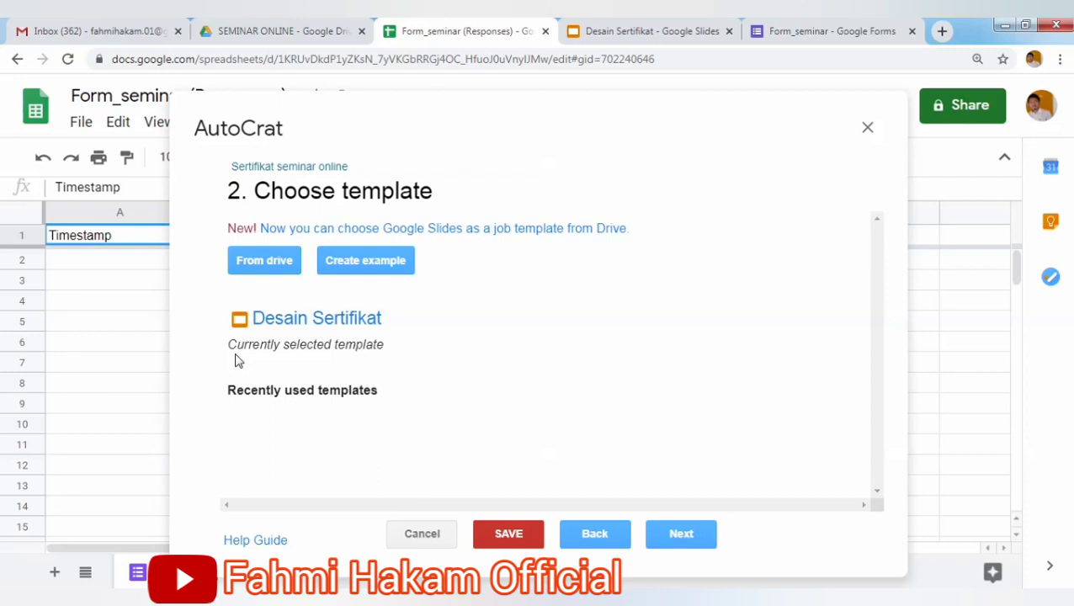
Verify <<Nama>> maps to the Nama column, checking the Drive design and form questions.
click(692, 540)
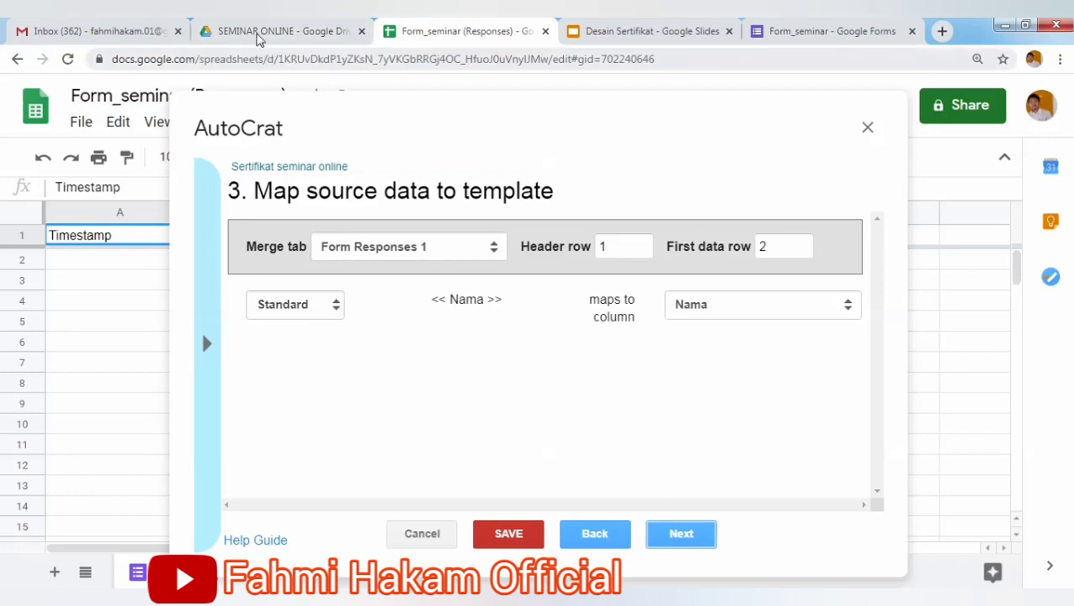
click(258, 34)
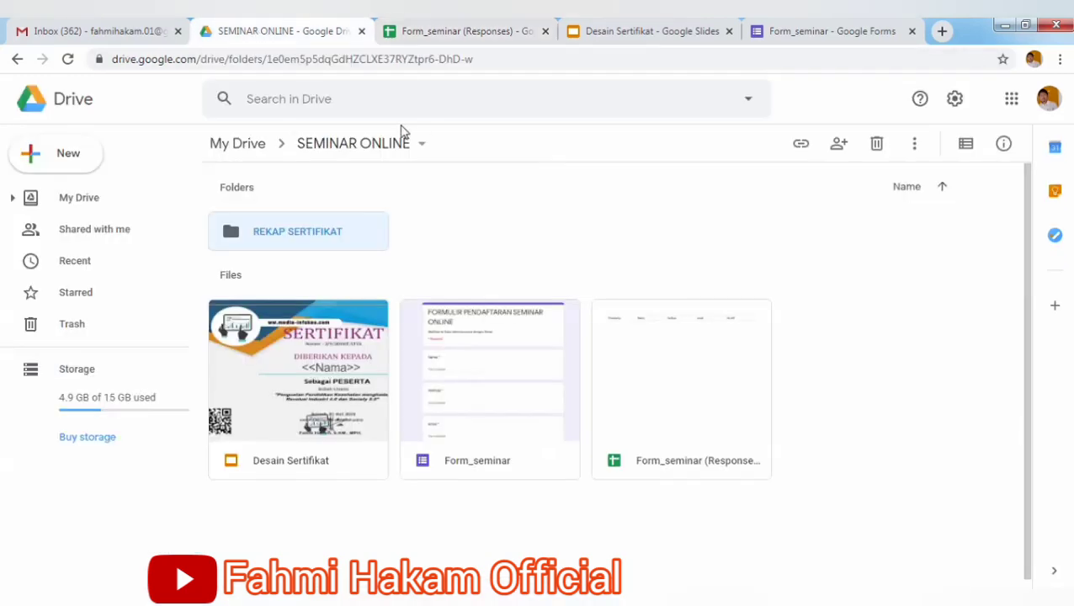
click(400, 38)
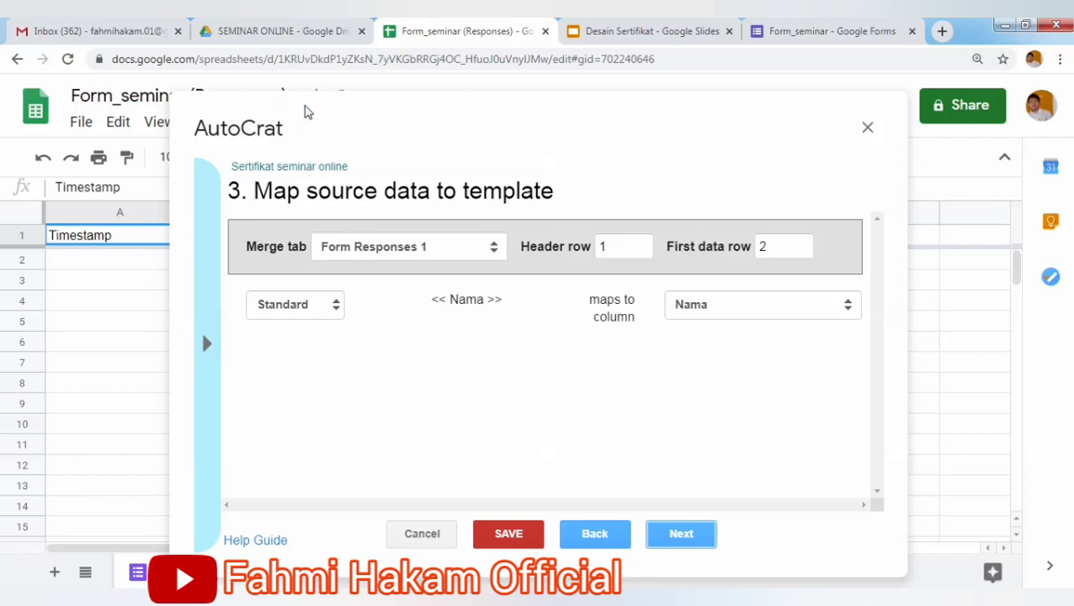
click(287, 31)
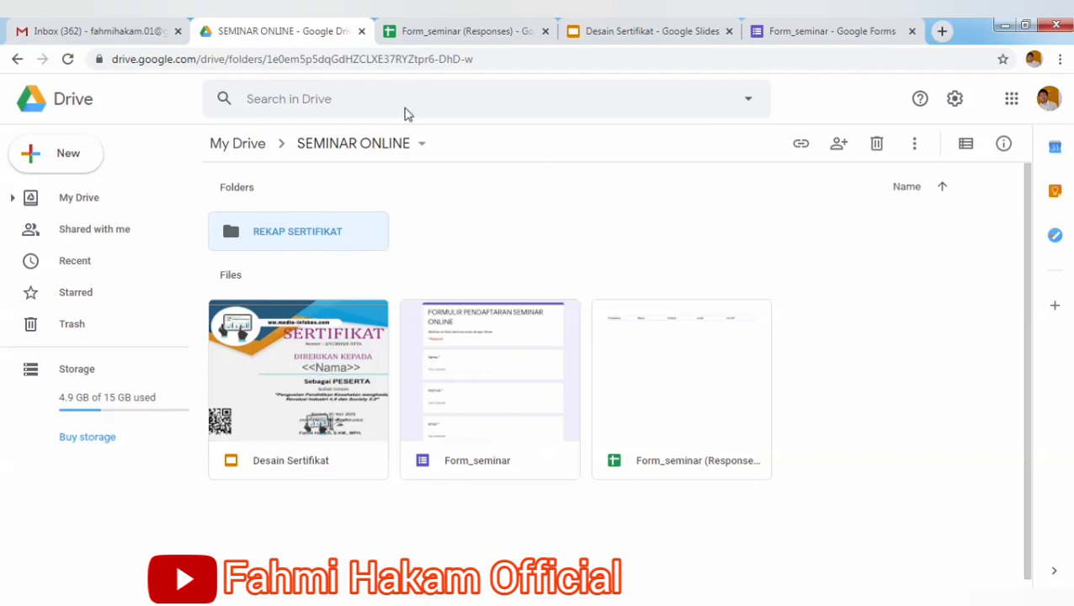
click(411, 35)
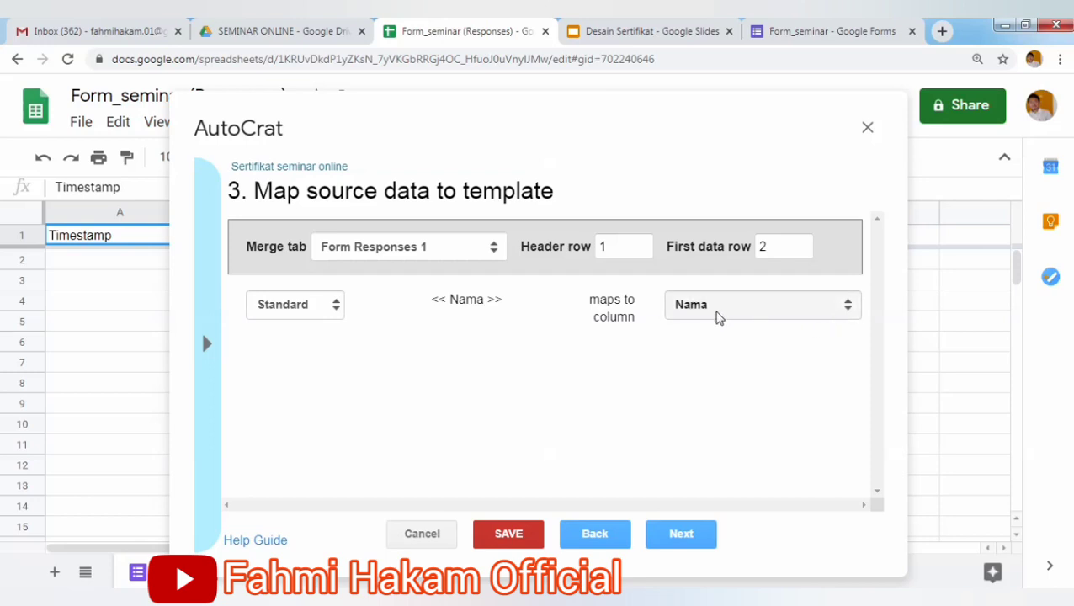
click(794, 33)
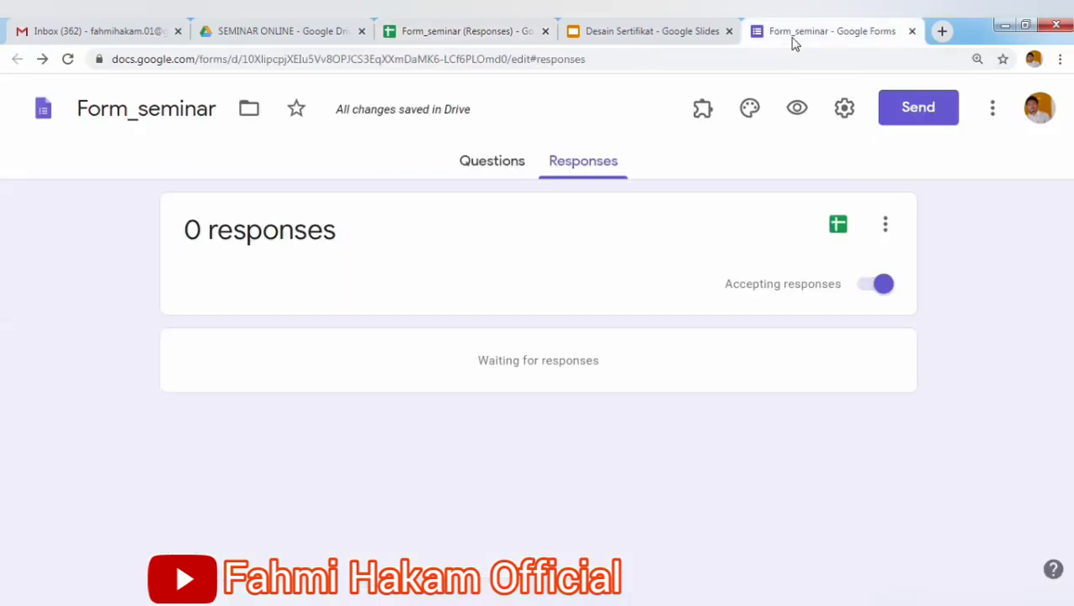
click(523, 161)
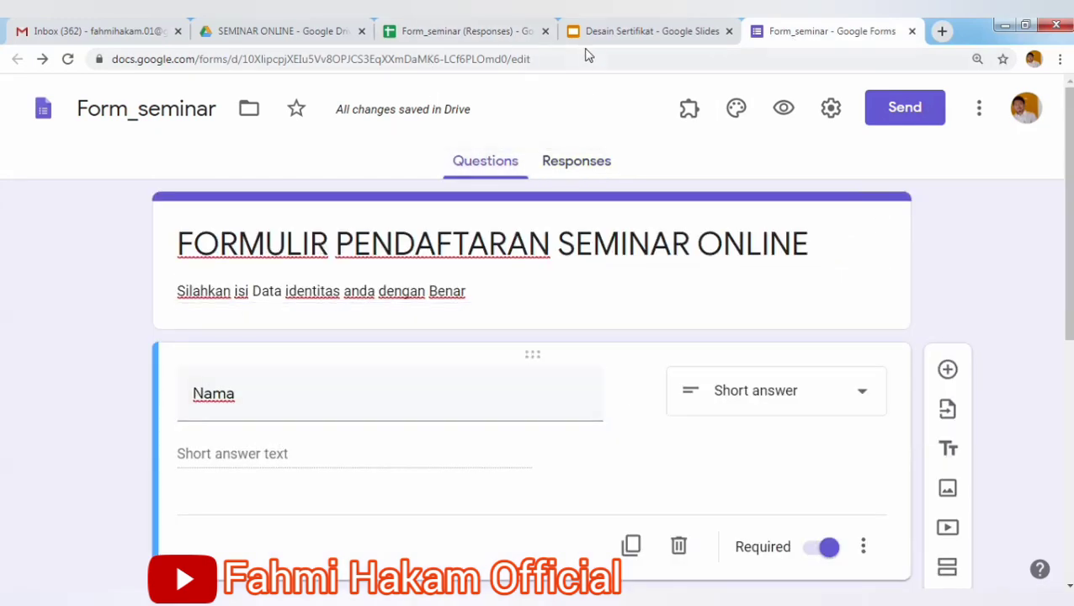
click(492, 41)
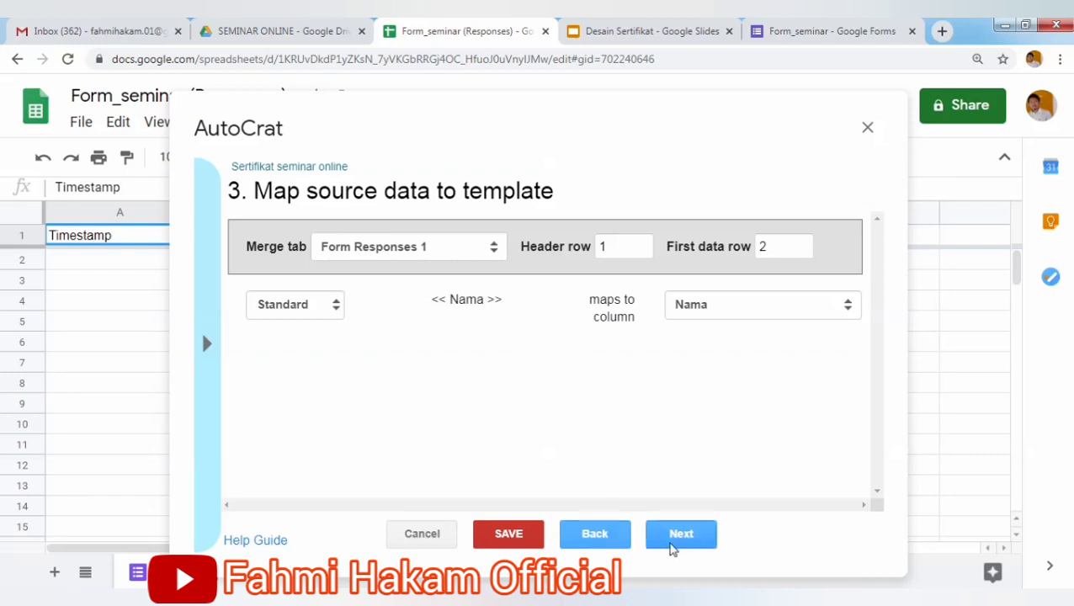
click(677, 538)
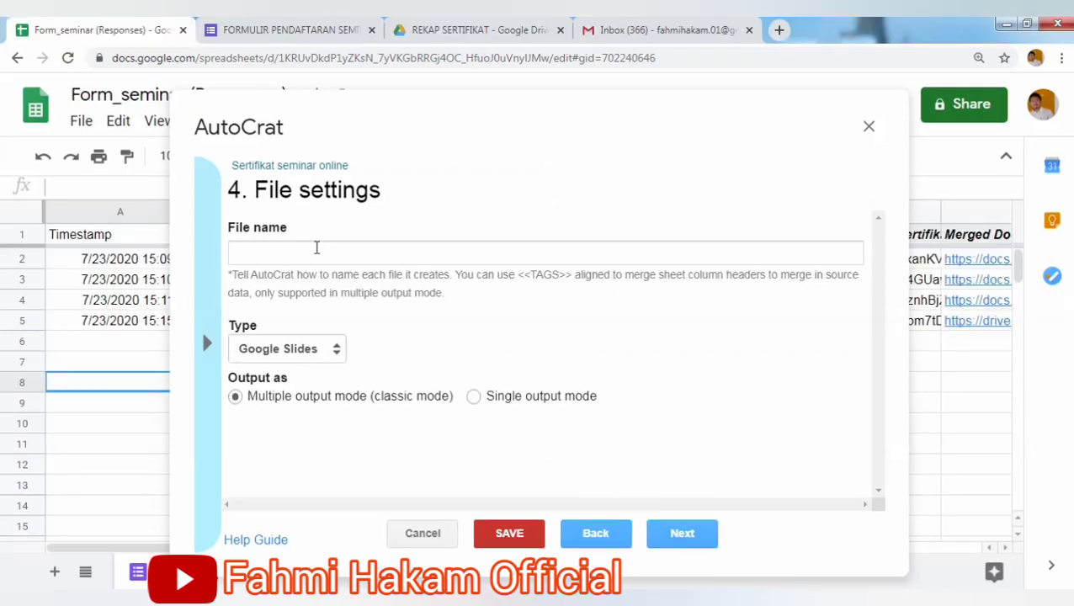
Set the output file name to 'Sertifikat <<Nama>>' and the file type to PDF.
click(316, 248)
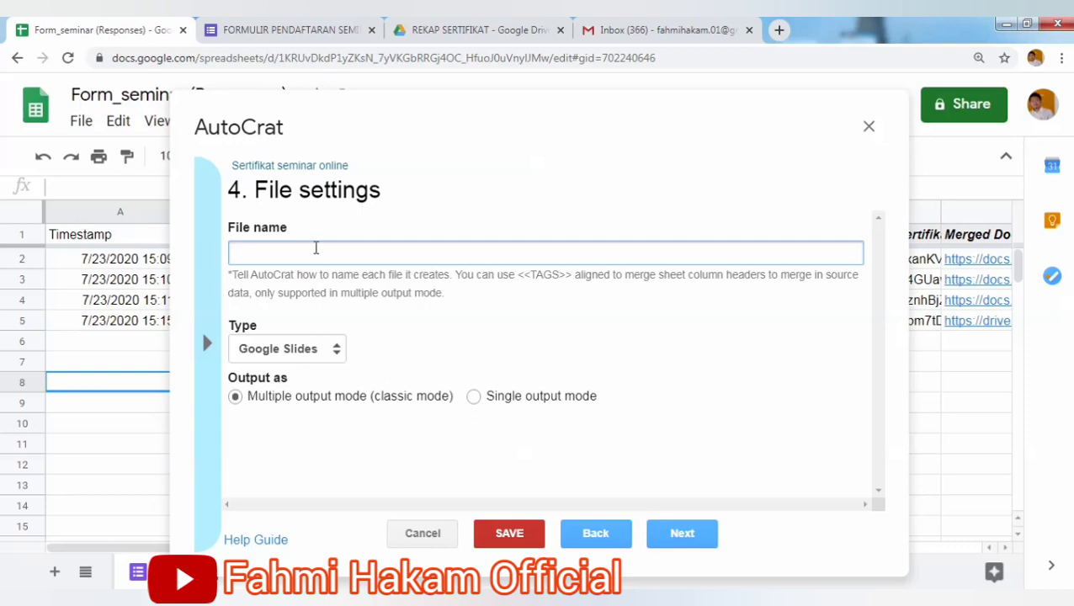
text(Sertifikat)
text(<<)
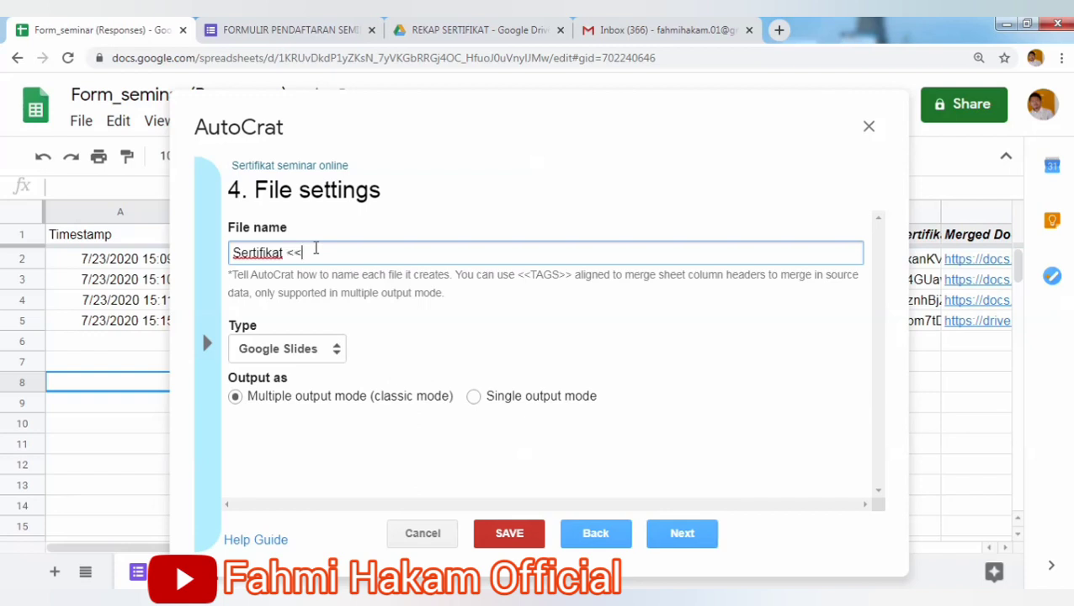
text(Nama>>)
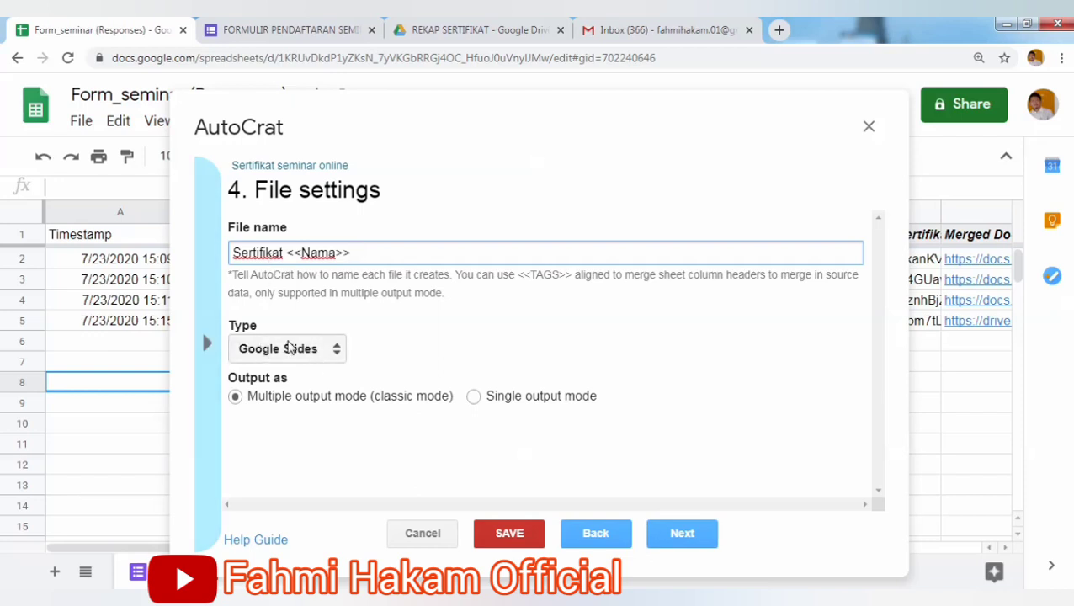
click(289, 346)
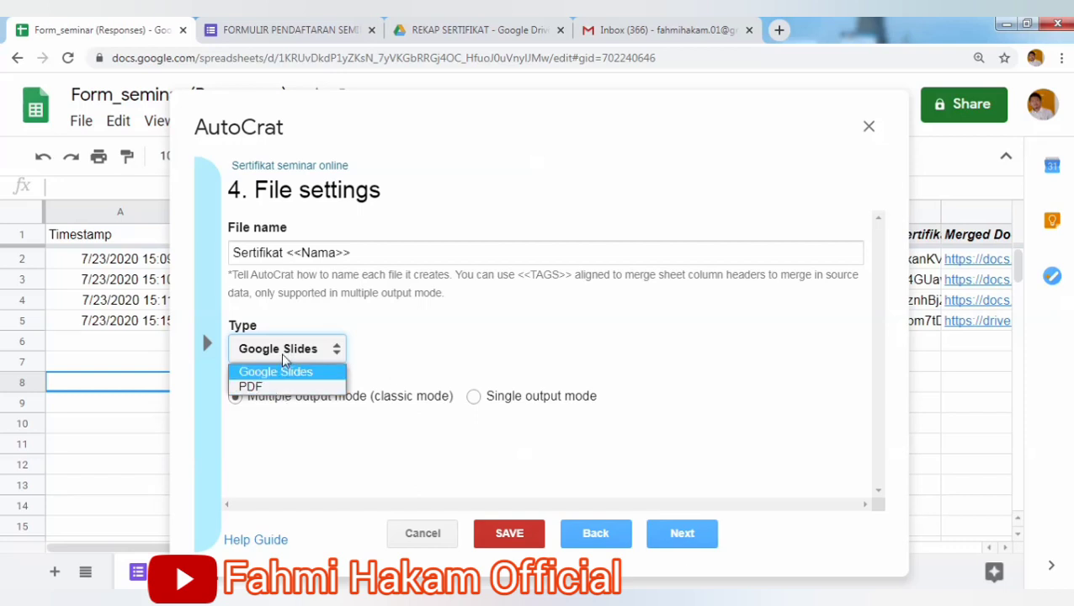
click(278, 389)
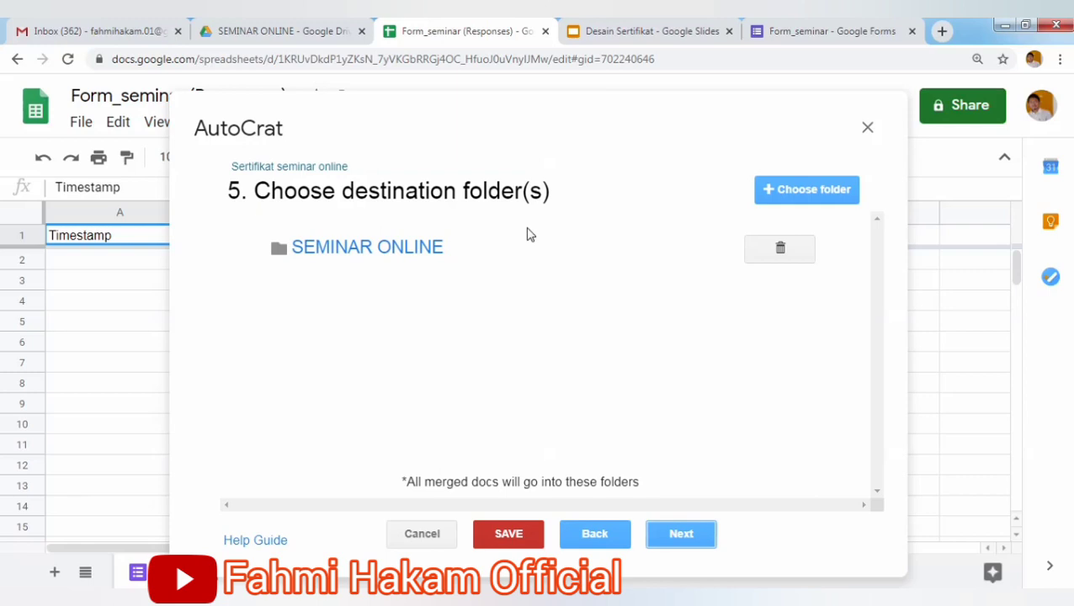
Add REKAP SERTIFIKAT as a destination folder, remove SEMINAR ONLINE, and continue.
click(786, 200)
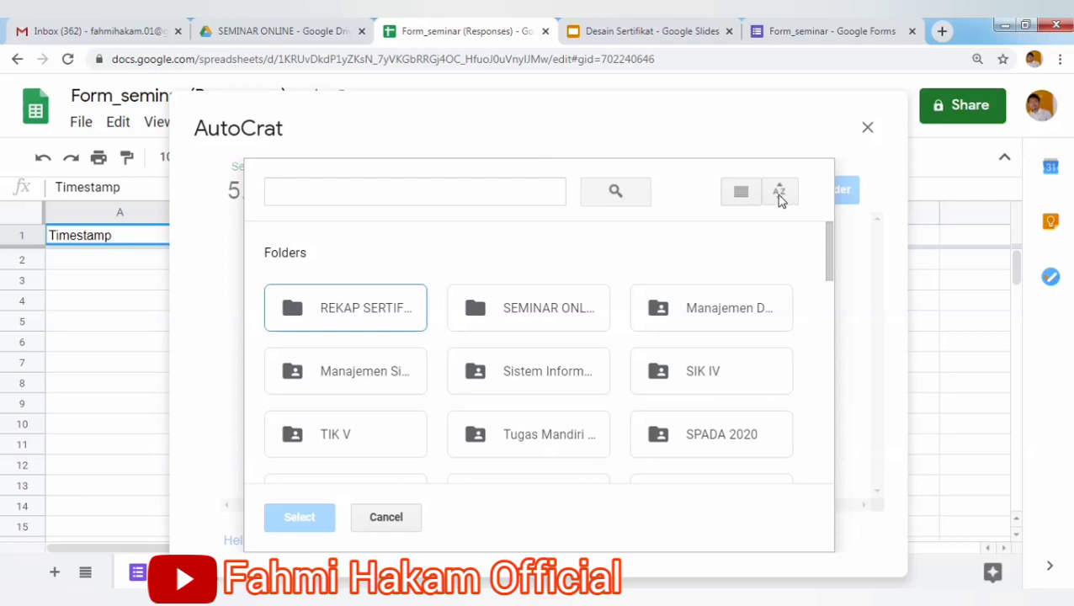
click(333, 311)
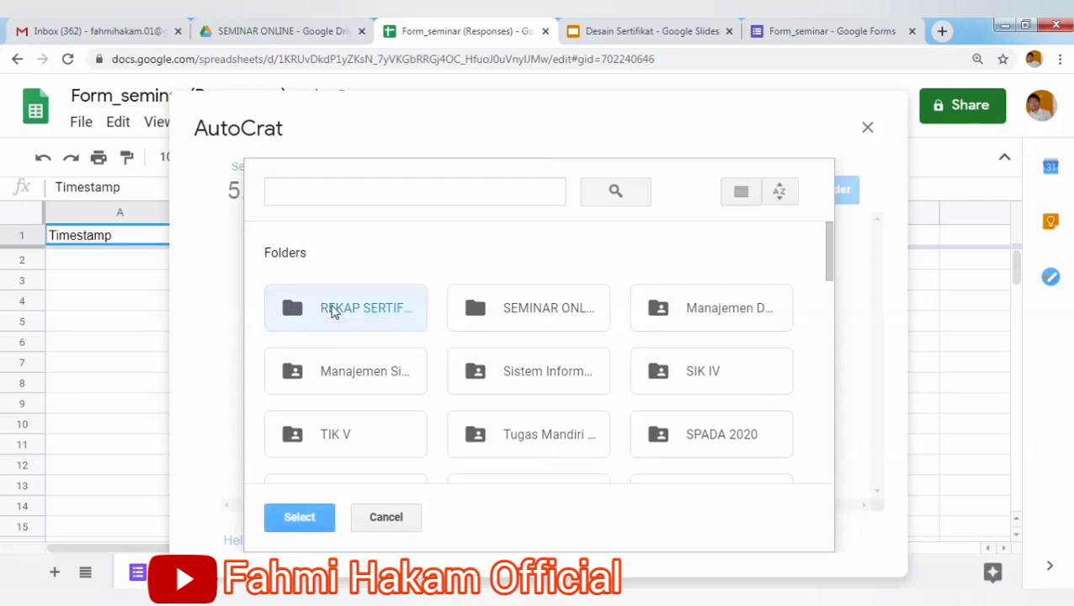
click(313, 522)
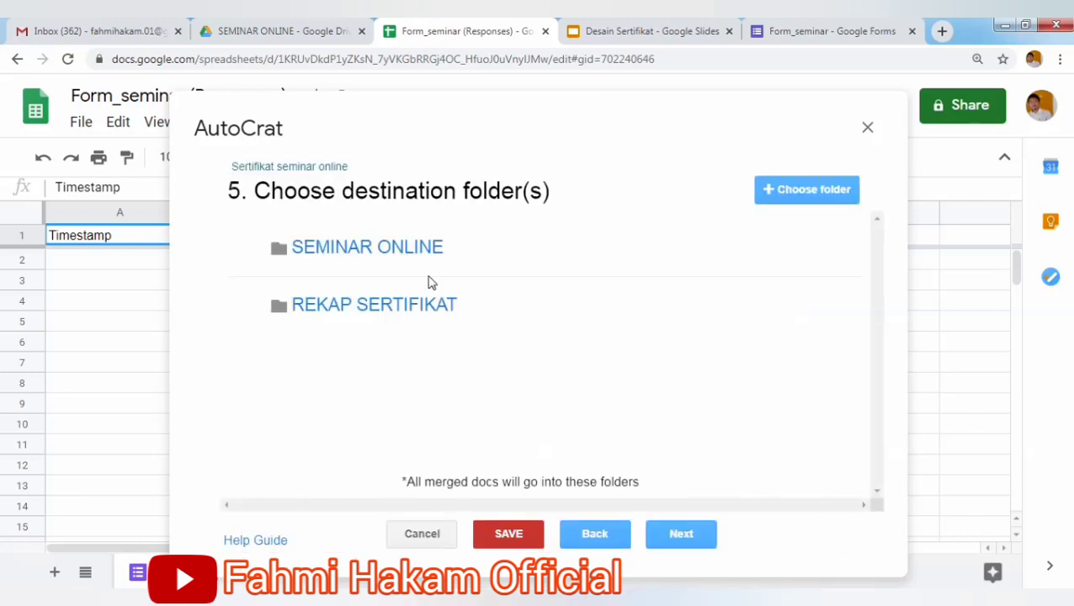
mouse_move(823, 276)
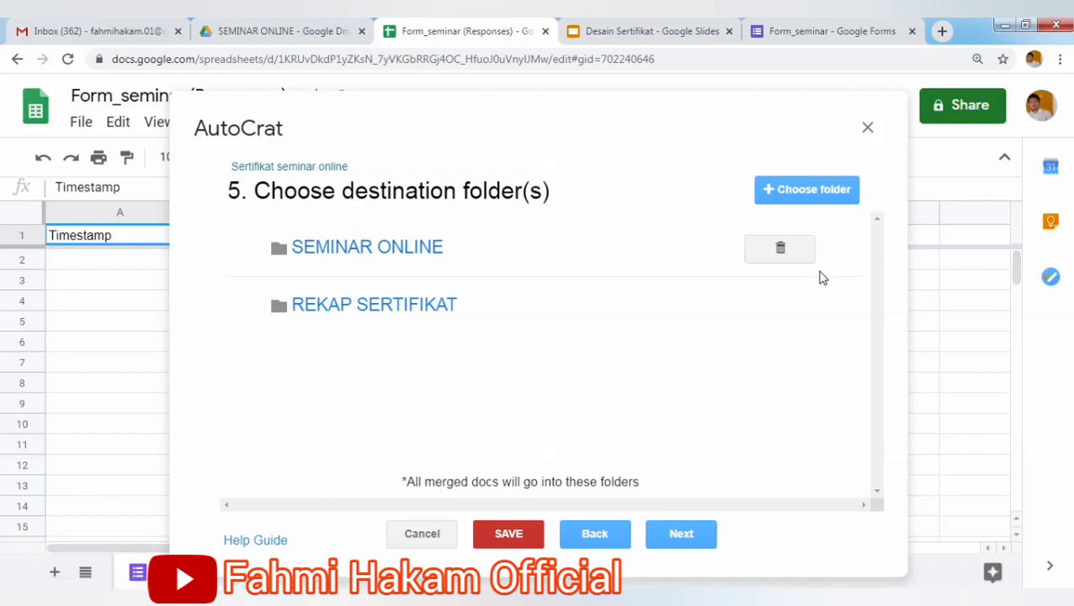
click(783, 248)
click(822, 324)
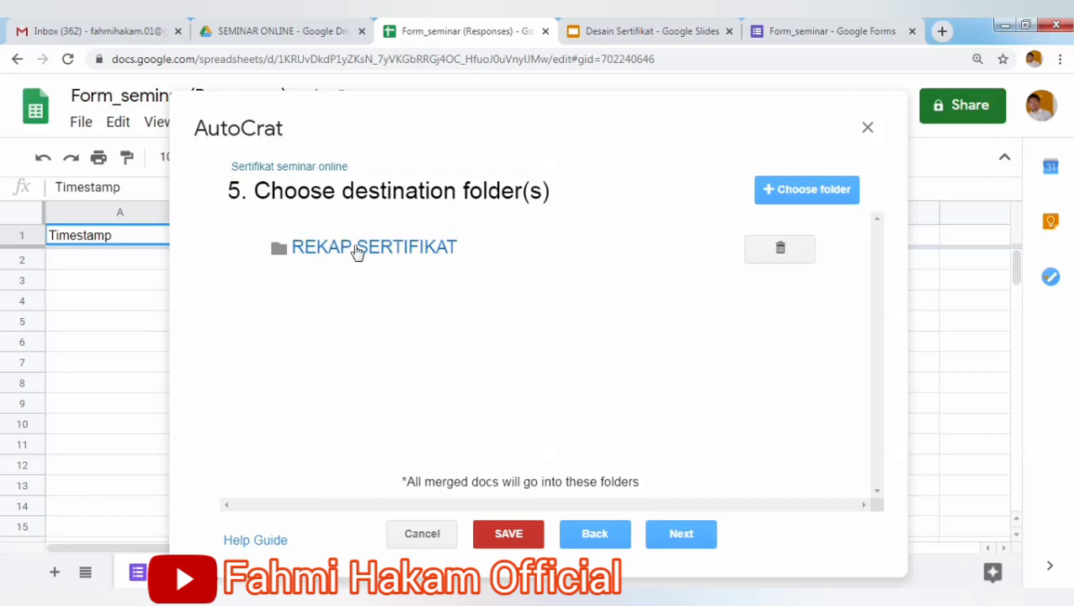
click(678, 538)
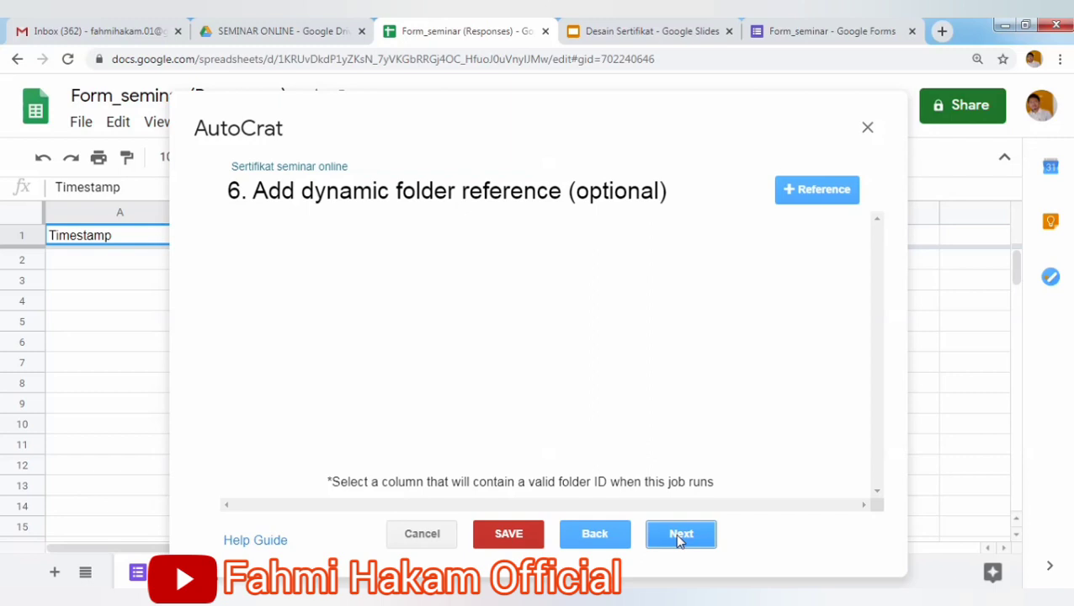
Go to step 7, Set merge condition, and try adding two conditions to see the testable columns.
click(681, 537)
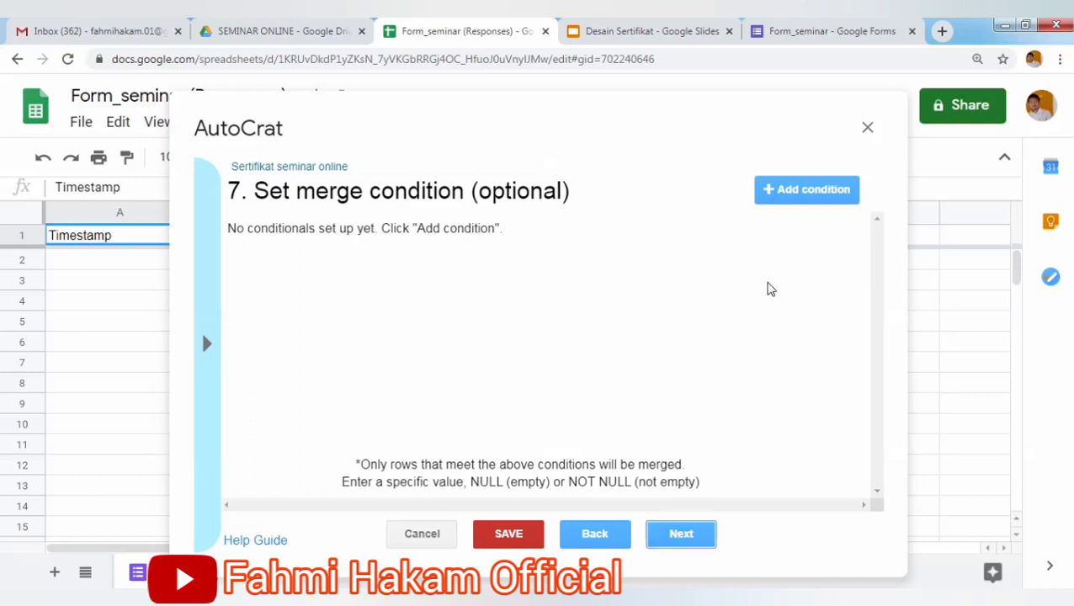
click(787, 195)
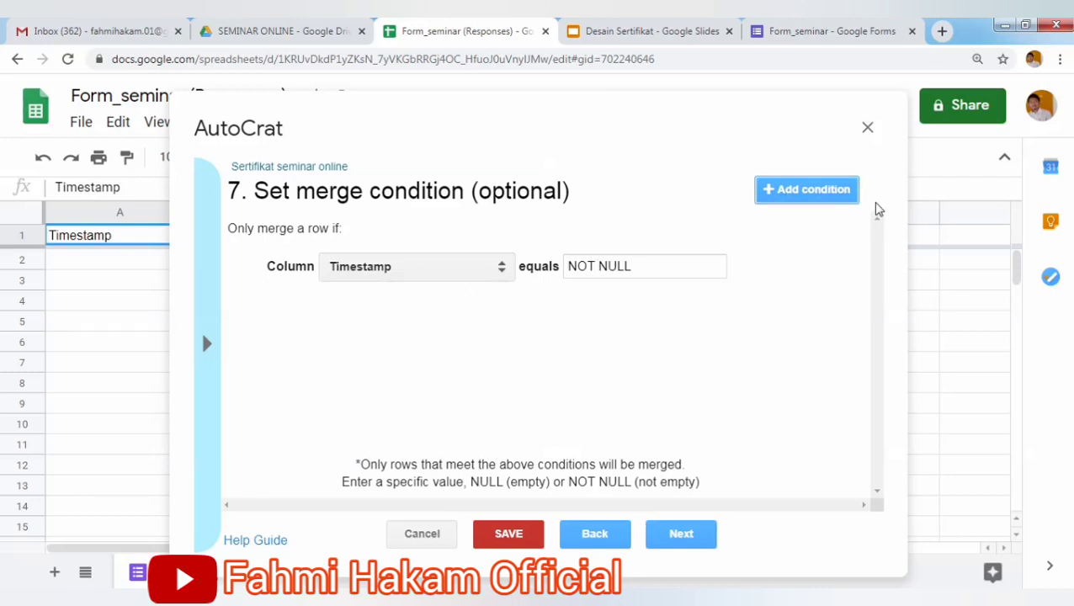
click(818, 196)
click(503, 320)
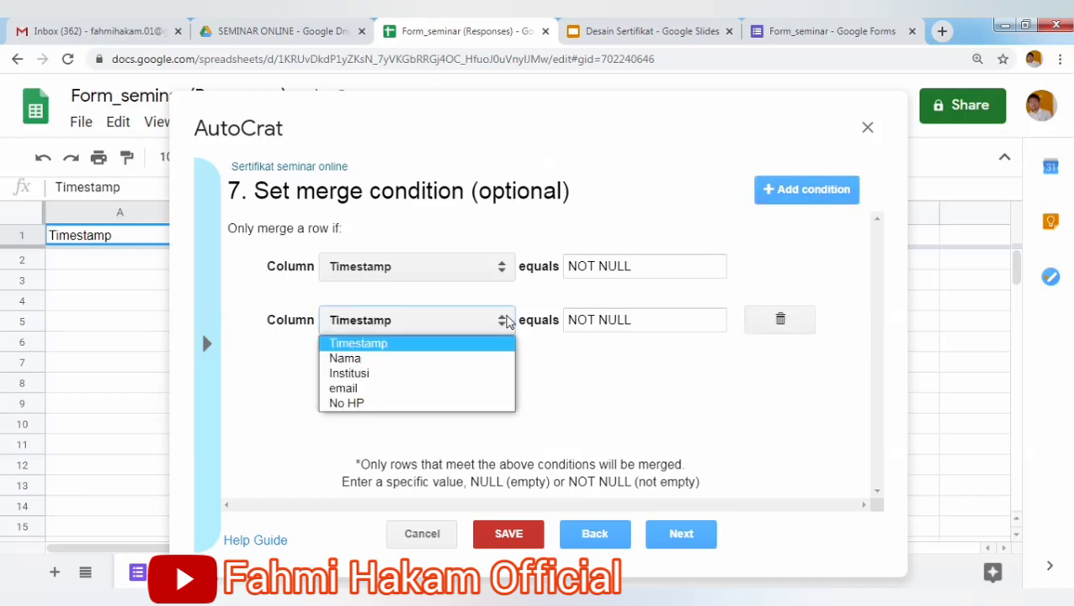
click(762, 245)
Delete both merge conditions so none apply, and advance to step 8, Share docs & send emails.
click(792, 271)
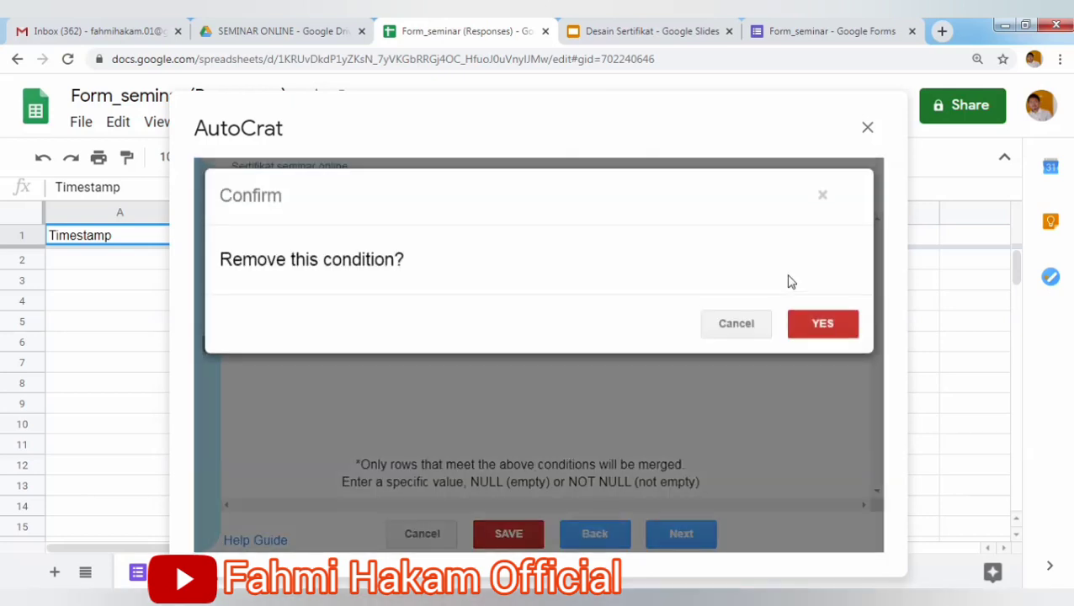
click(821, 324)
click(776, 265)
click(814, 330)
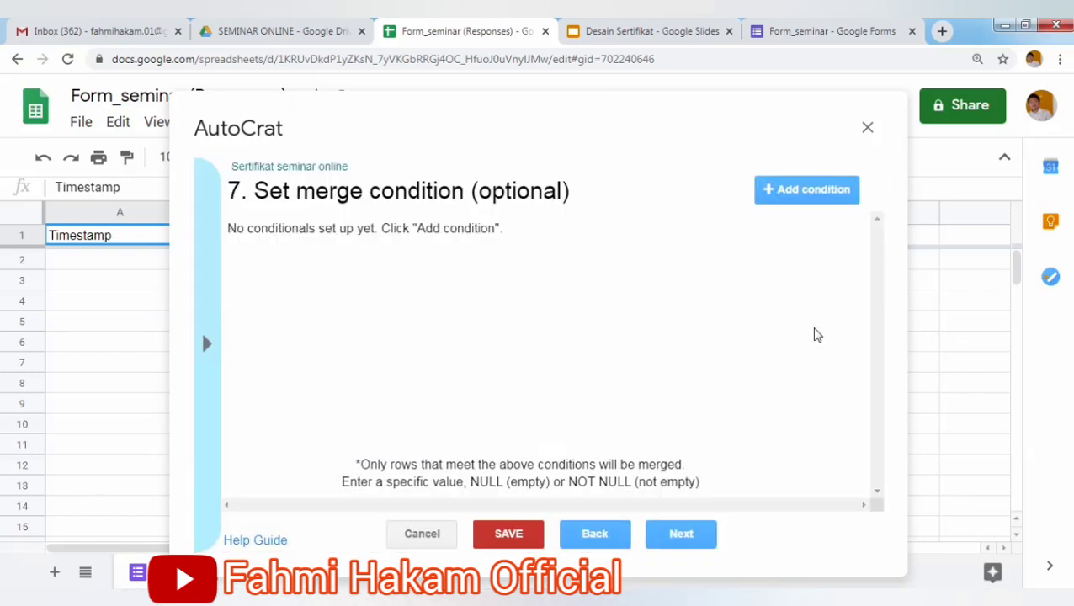
click(684, 536)
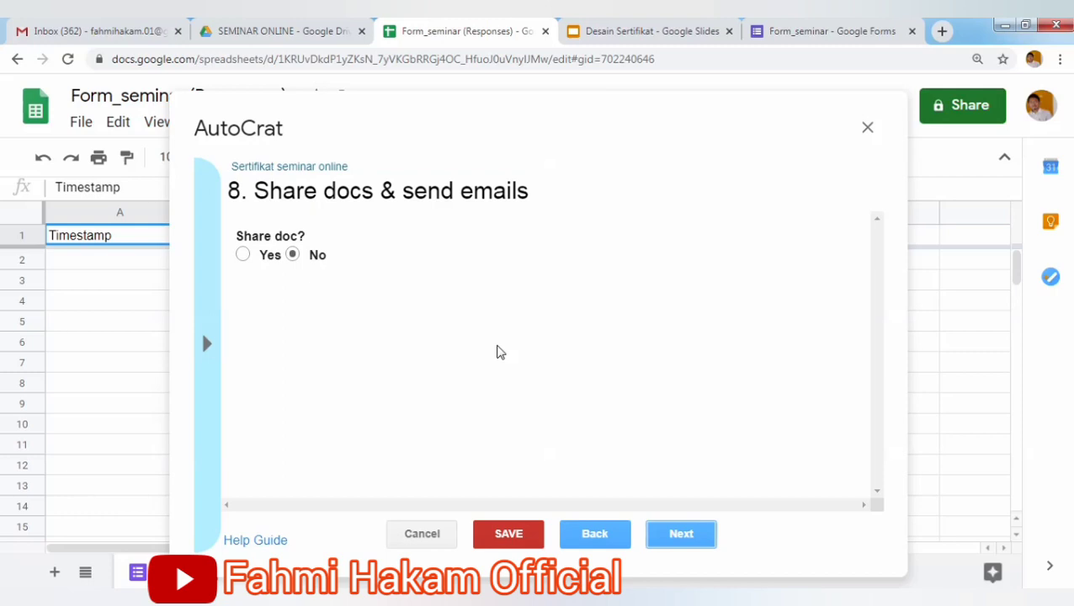
Set Share doc to Yes, shared as PDF, with collaborators allowed to re-share.
click(242, 255)
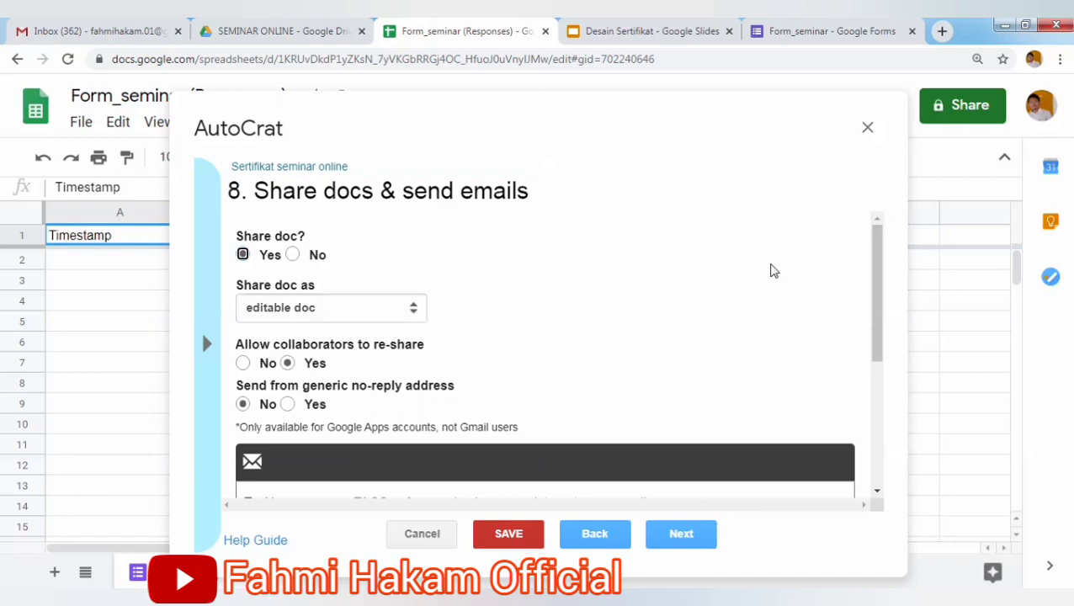
mouse_move(874, 260)
mouse_down()
mouse_move(871, 305)
mouse_move(865, 266)
mouse_up()
click(400, 313)
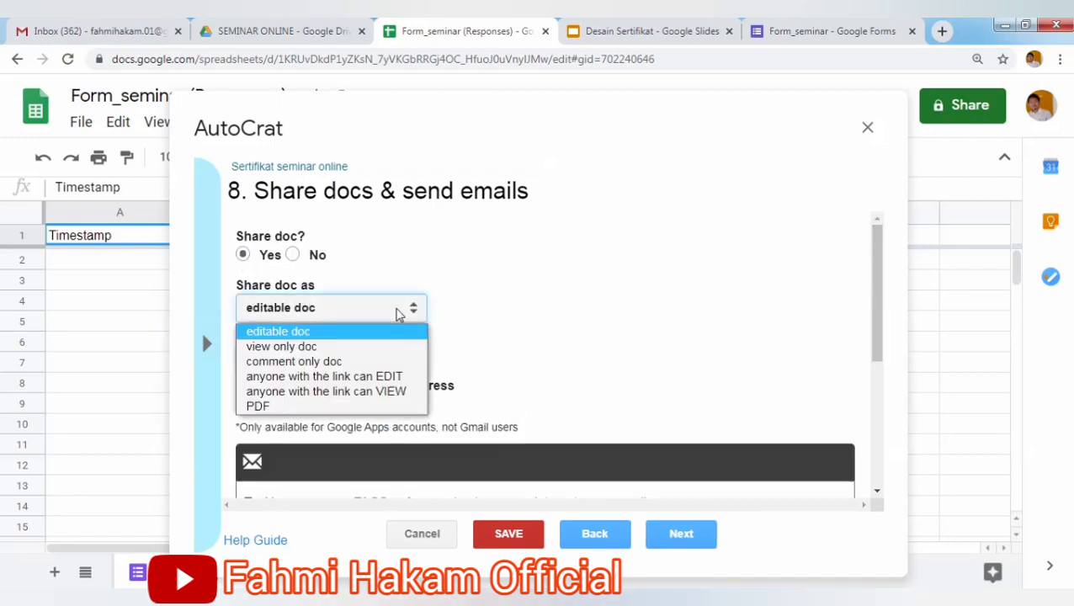
click(294, 407)
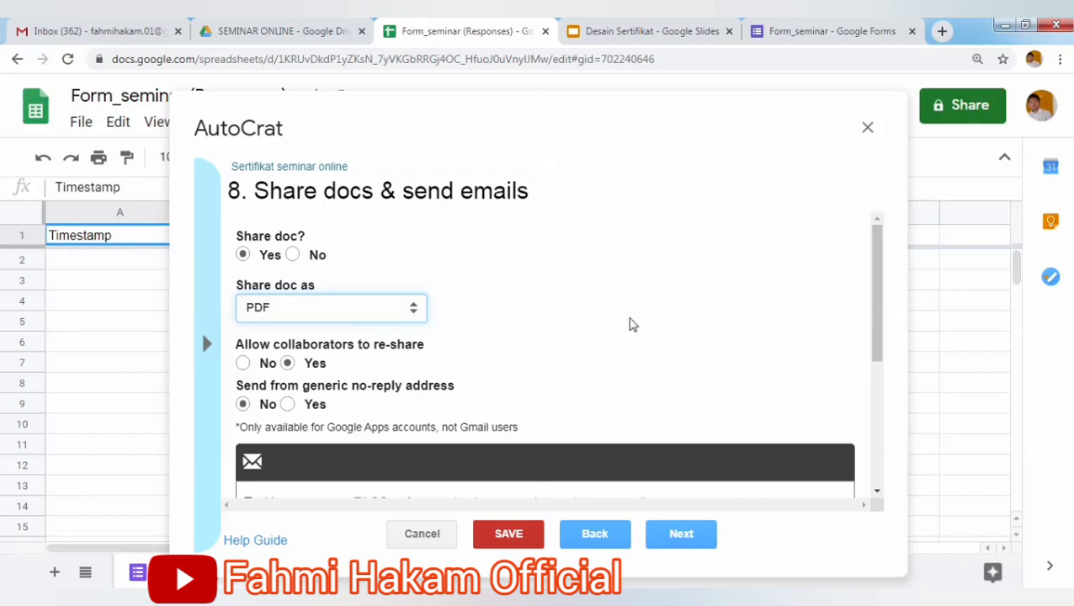
scroll(872, 295, down, 1)
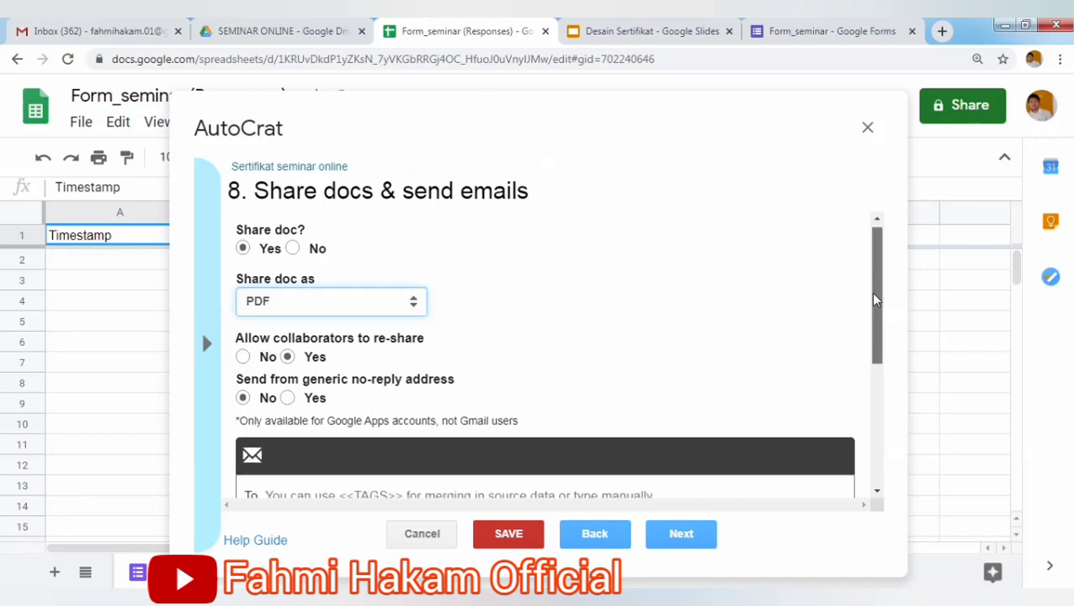
click(243, 337)
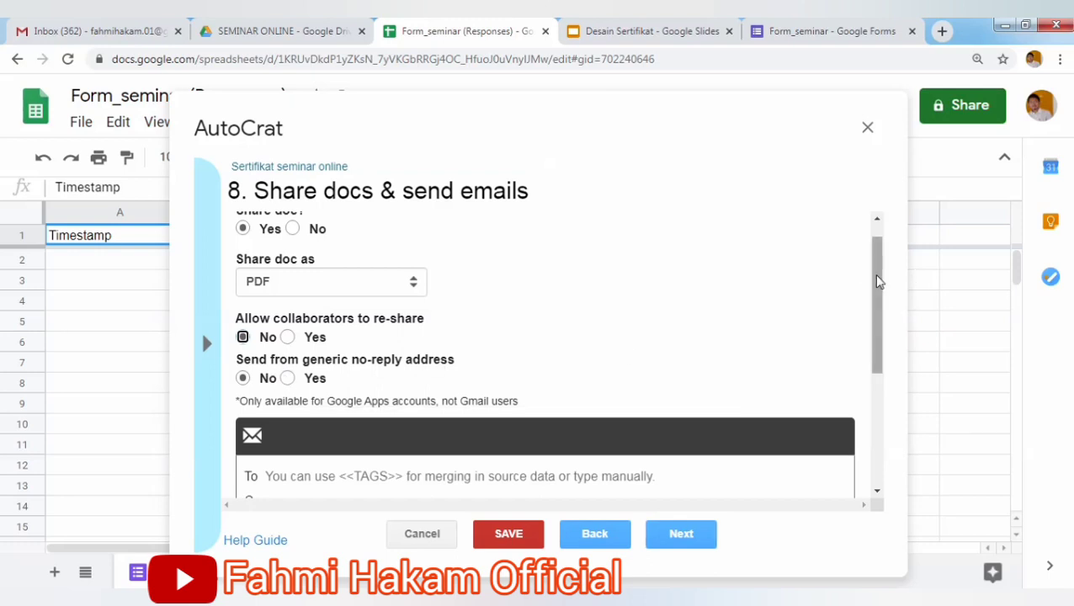
click(288, 338)
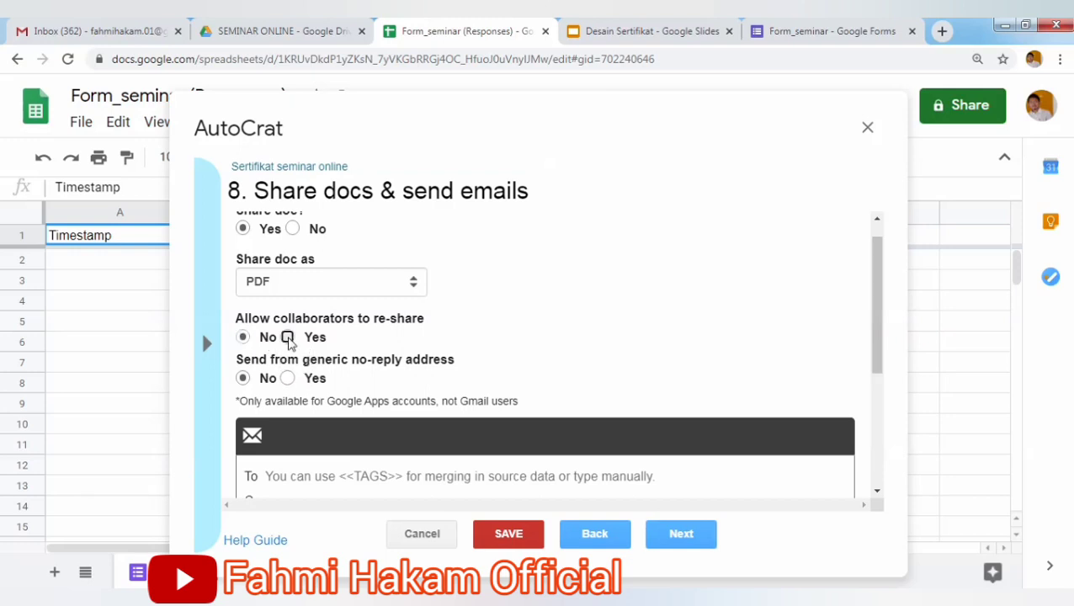
drag(868, 295, 868, 377)
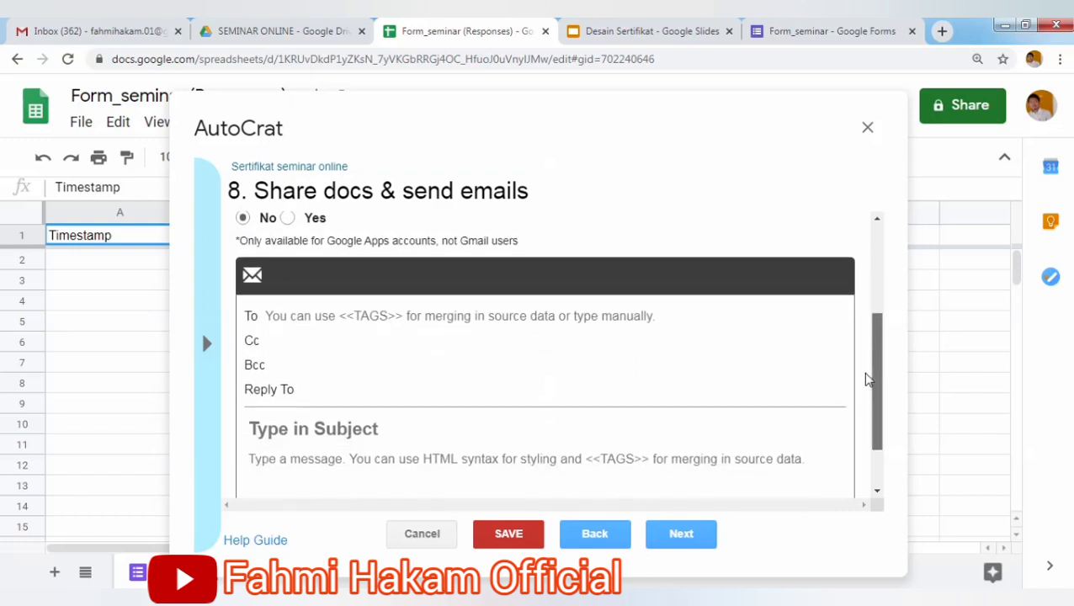
Address the email To the <<email>> tag, checked against the form's email question.
click(543, 326)
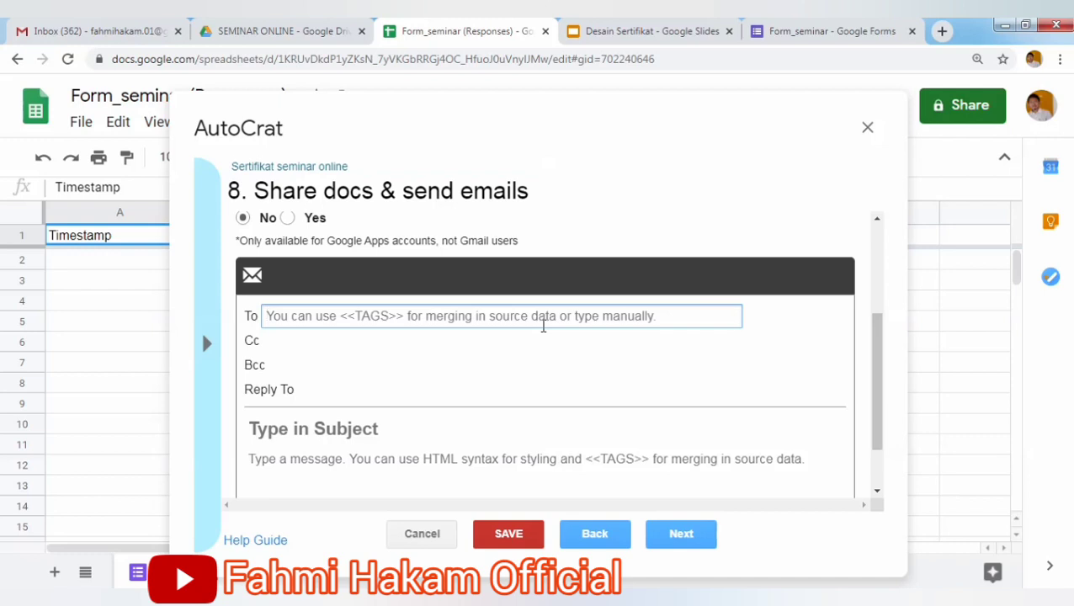
click(803, 30)
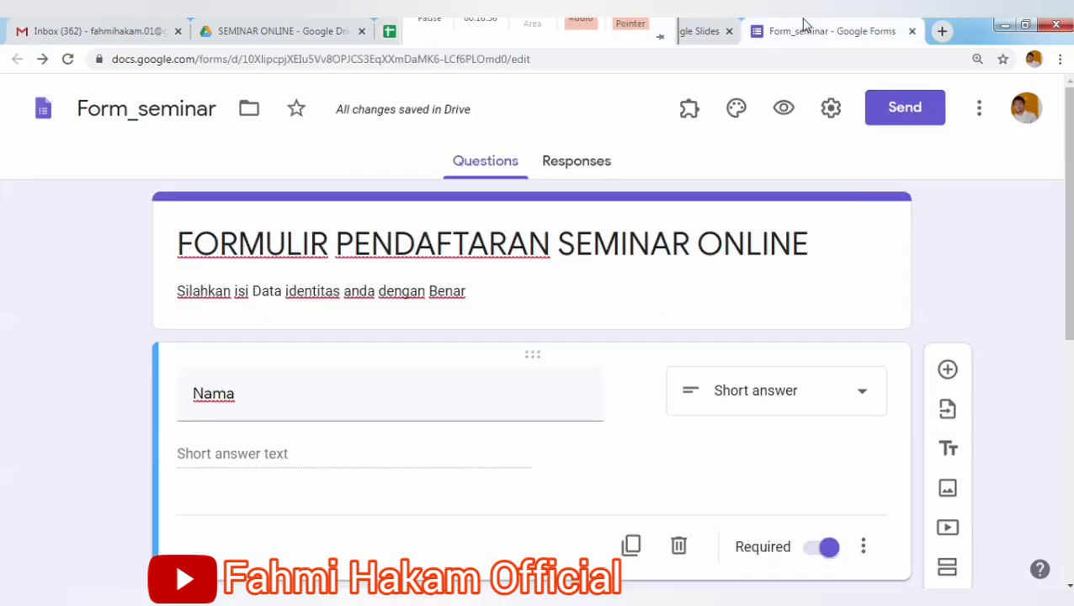
drag(1067, 305, 1059, 479)
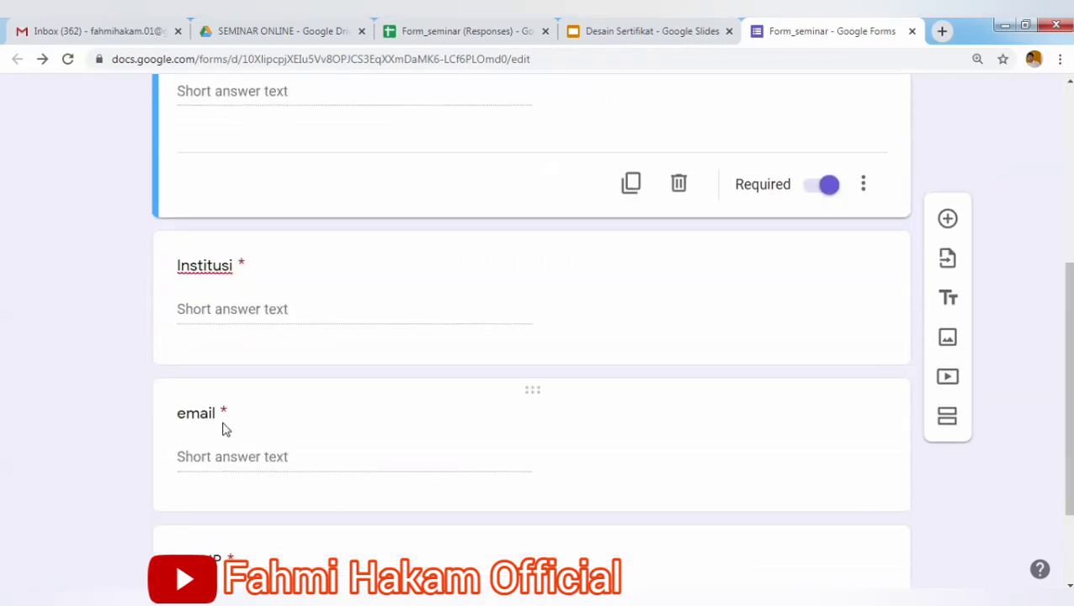
click(412, 37)
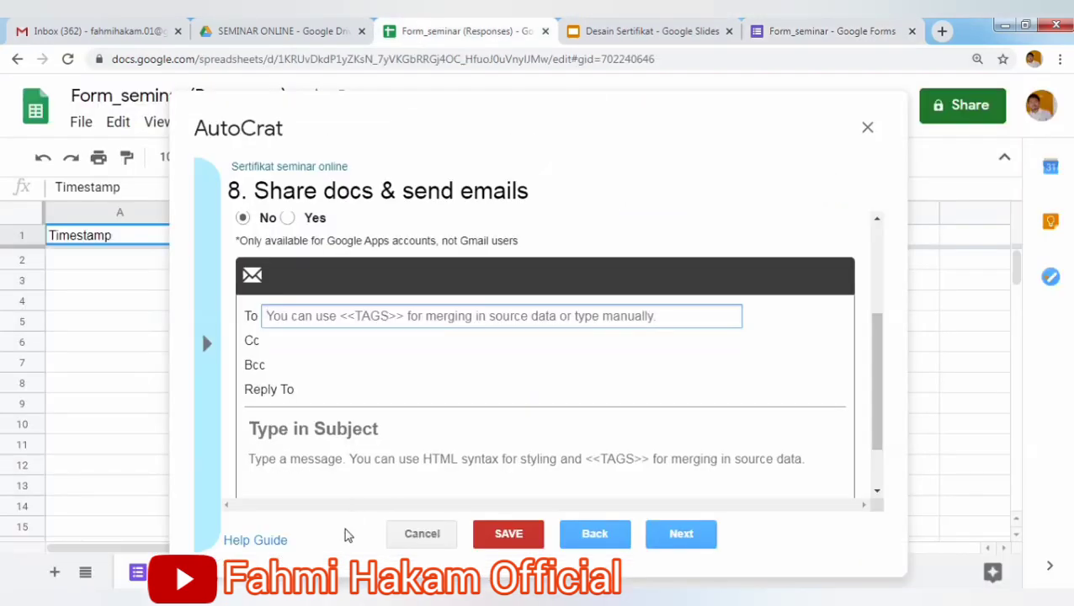
text(<<)
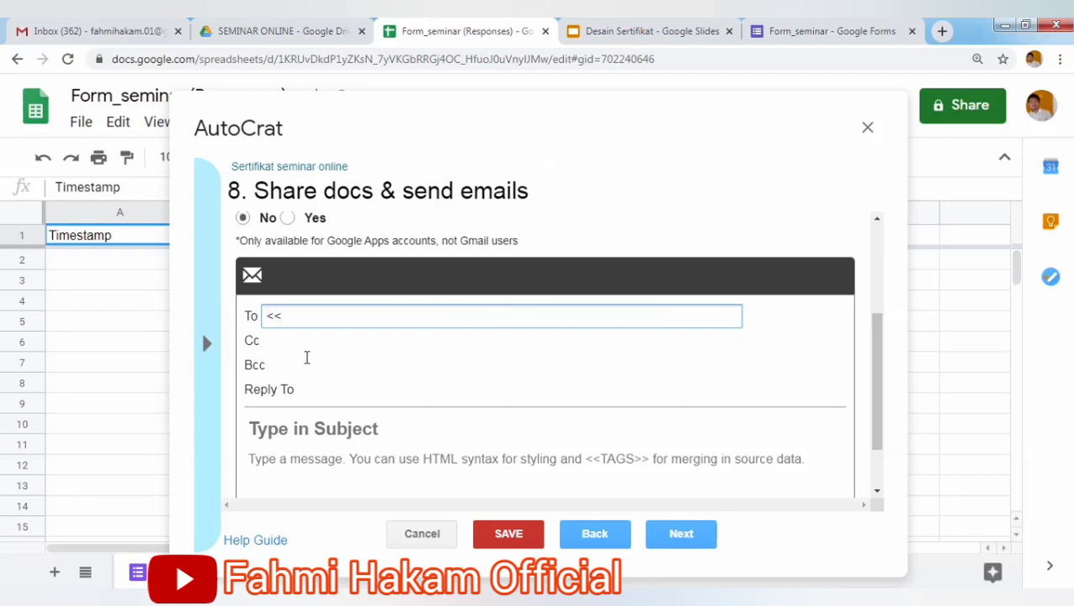
text(email>>)
drag(338, 322, 244, 321)
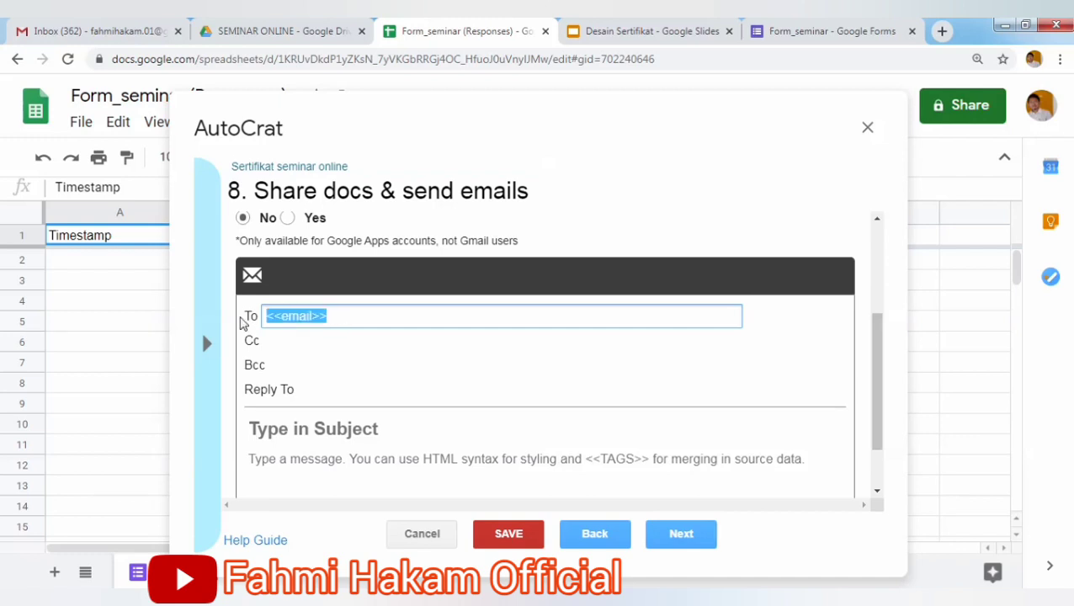
click(829, 34)
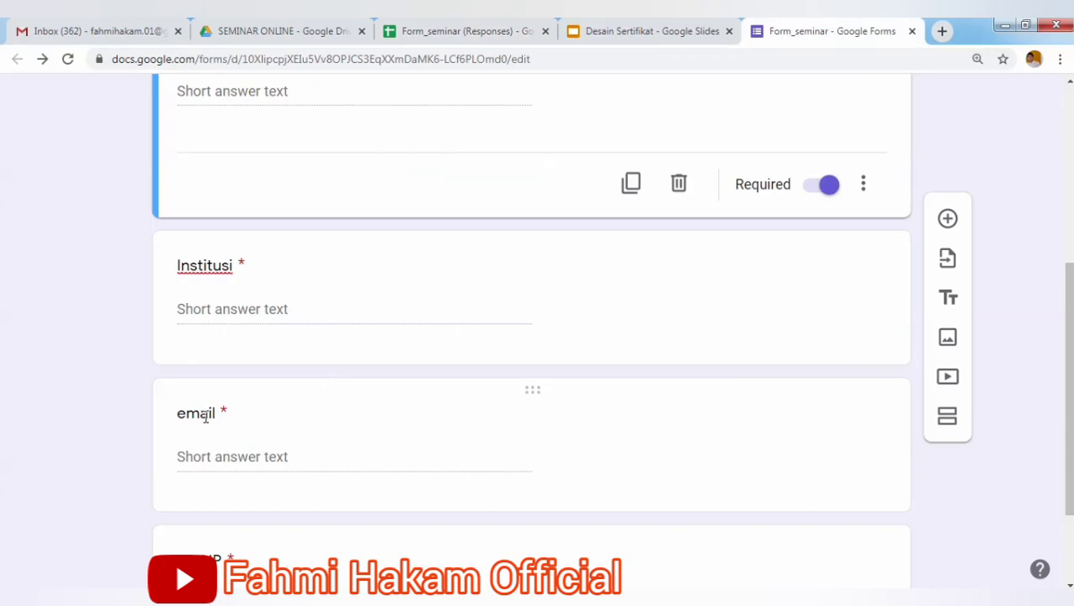
click(447, 38)
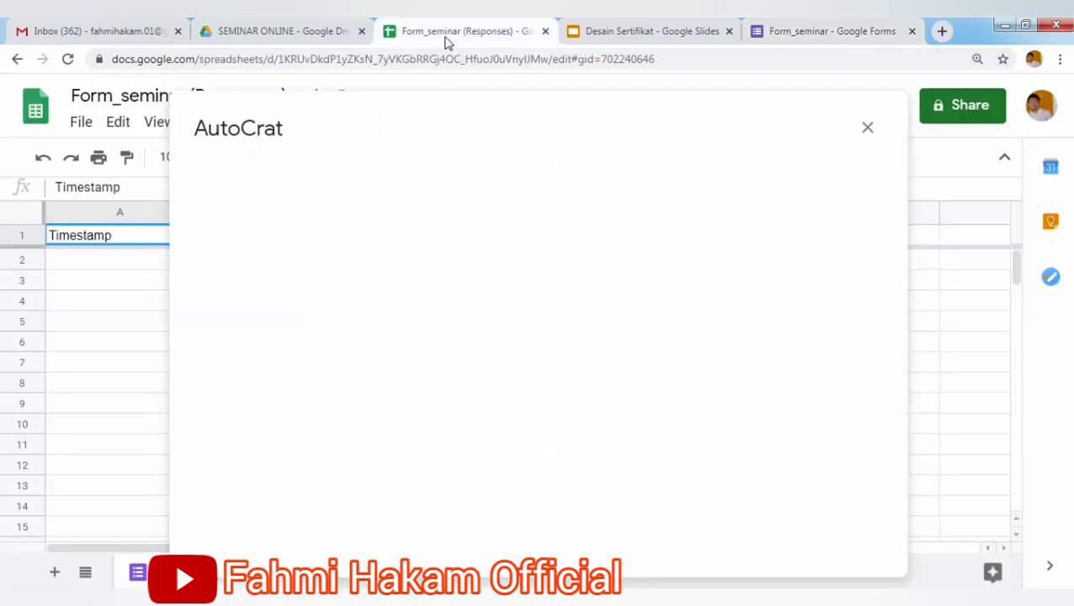
click(321, 345)
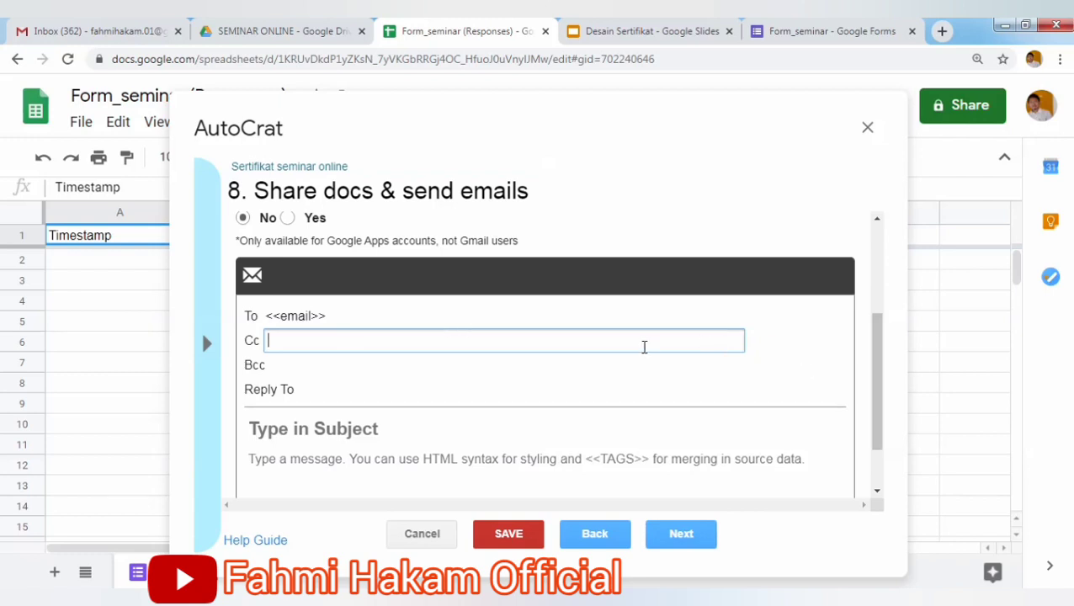
Leave Cc and reply-to empty and enter the subject SERTIFIKAT SEMINAR ONLINE.
drag(876, 379, 868, 427)
click(309, 316)
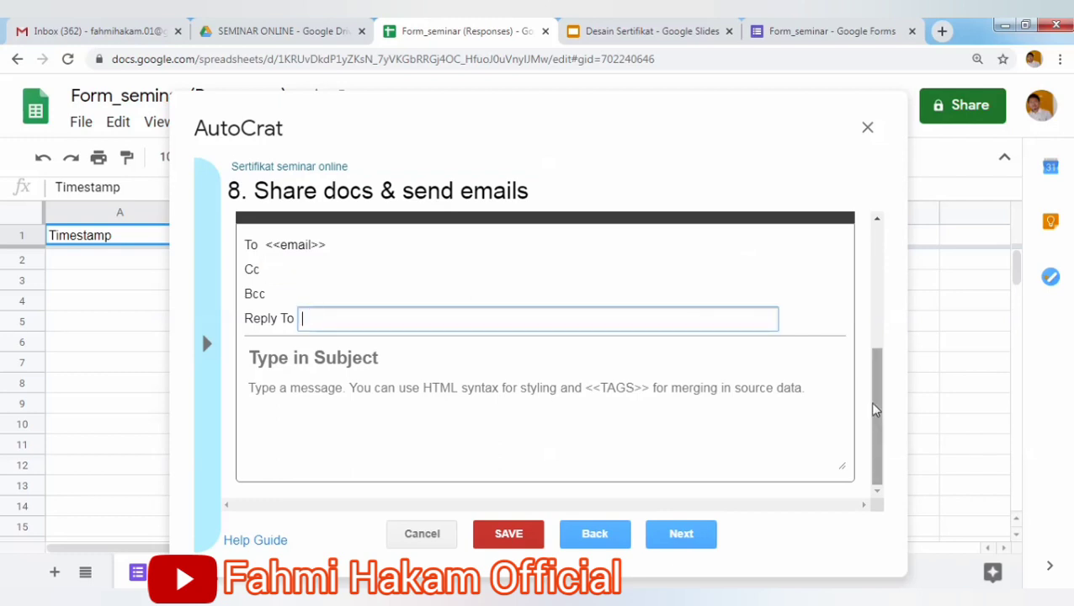
drag(873, 404, 872, 438)
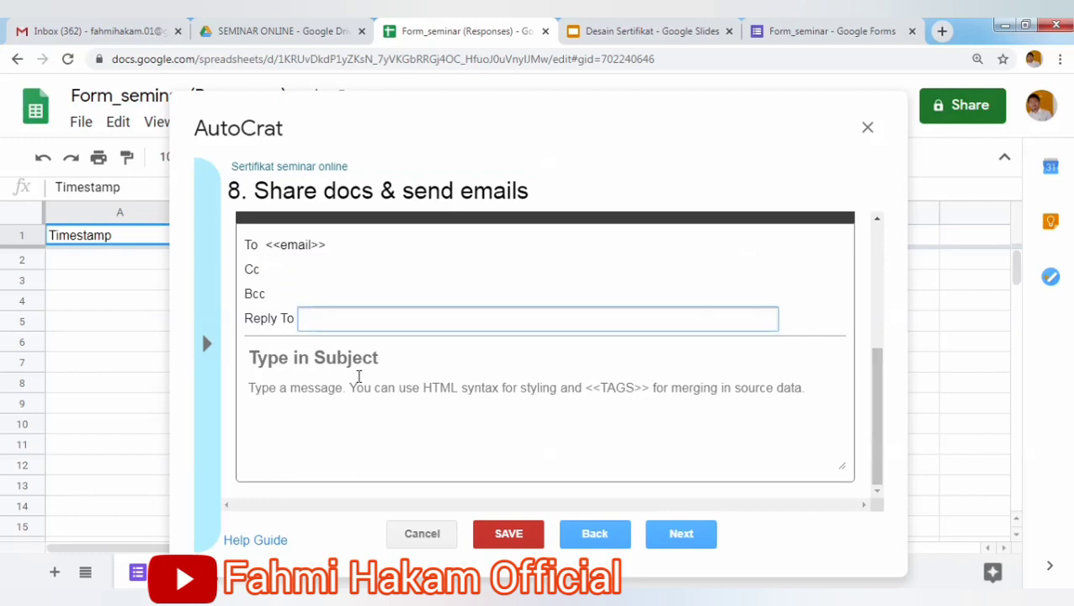
click(342, 361)
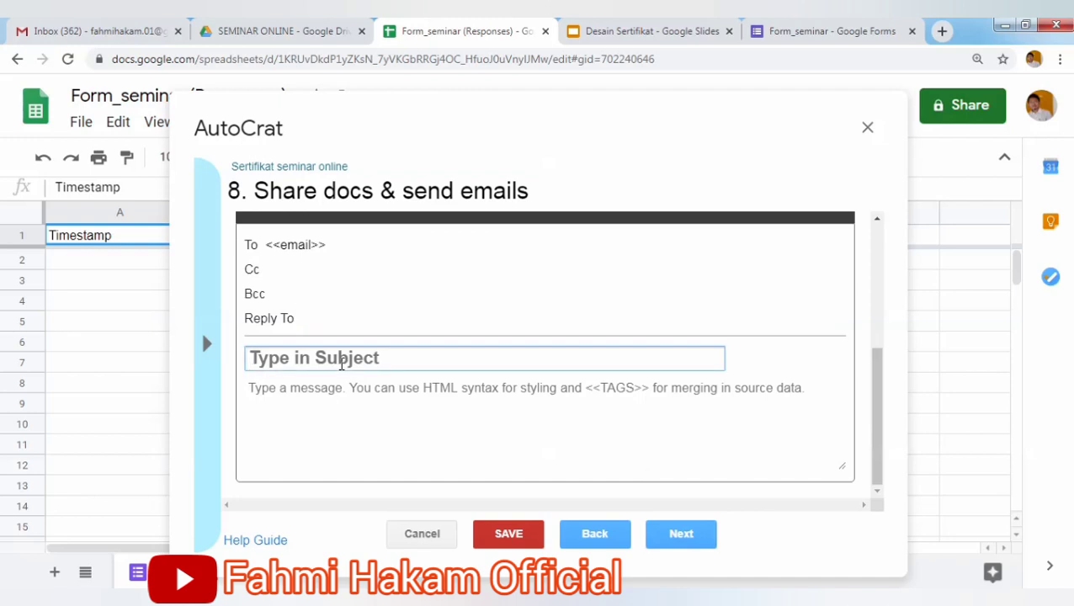
text(S)
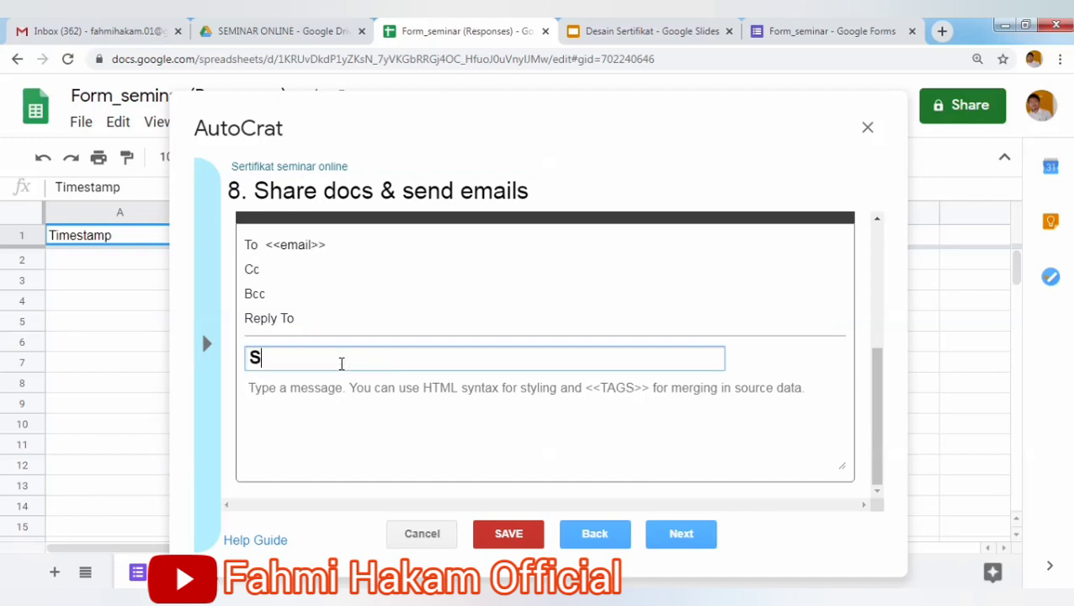
text(ERTIFIKAR)
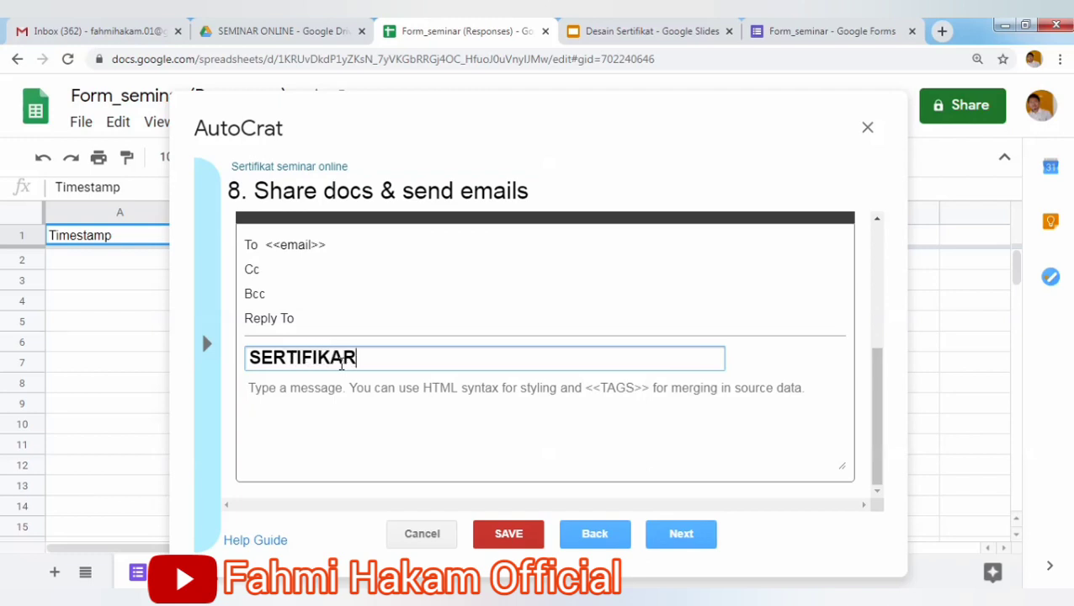
key(BackSpace)
key(BackSpace)
key(BackSpace)
key(BackSpace)
text(KAT S)
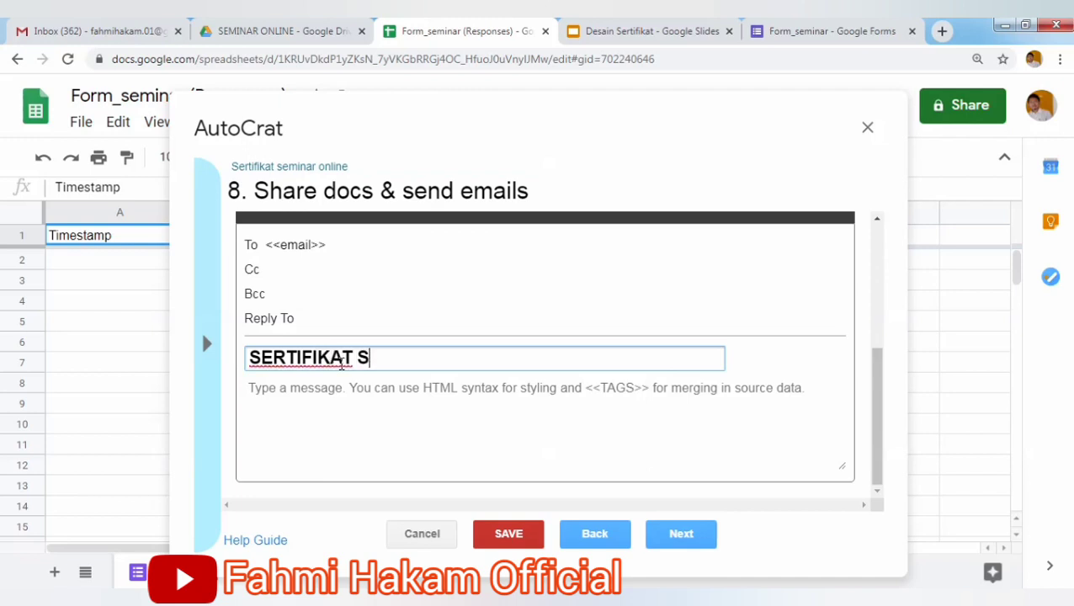
text(EMINAR O)
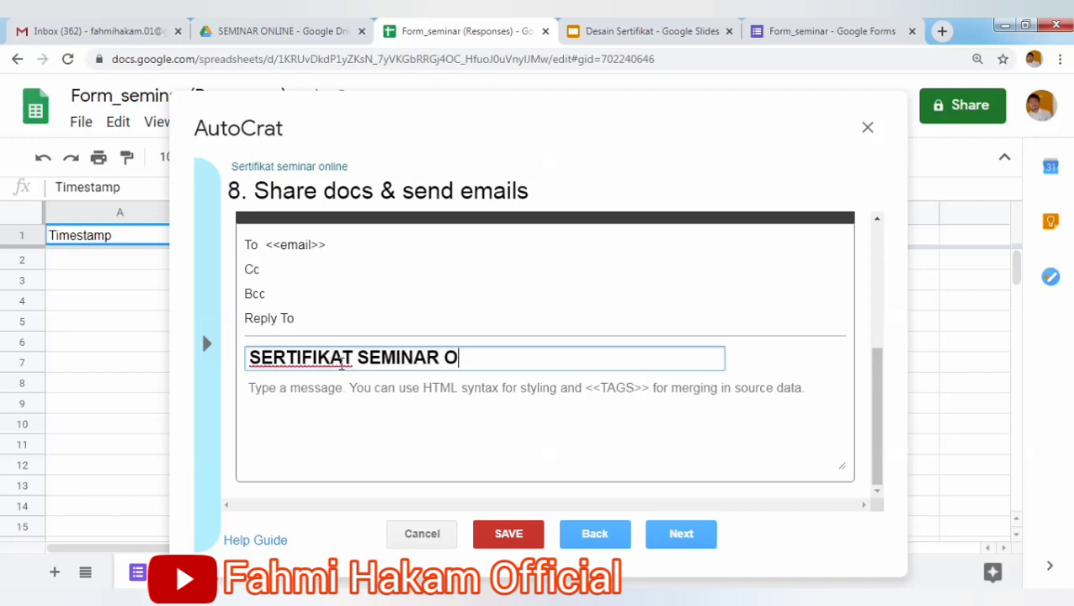
text(NLINE)
Open the email body with the greeting 'Yth. Bpk/ Ibu Peserta Seminar'.
click(333, 392)
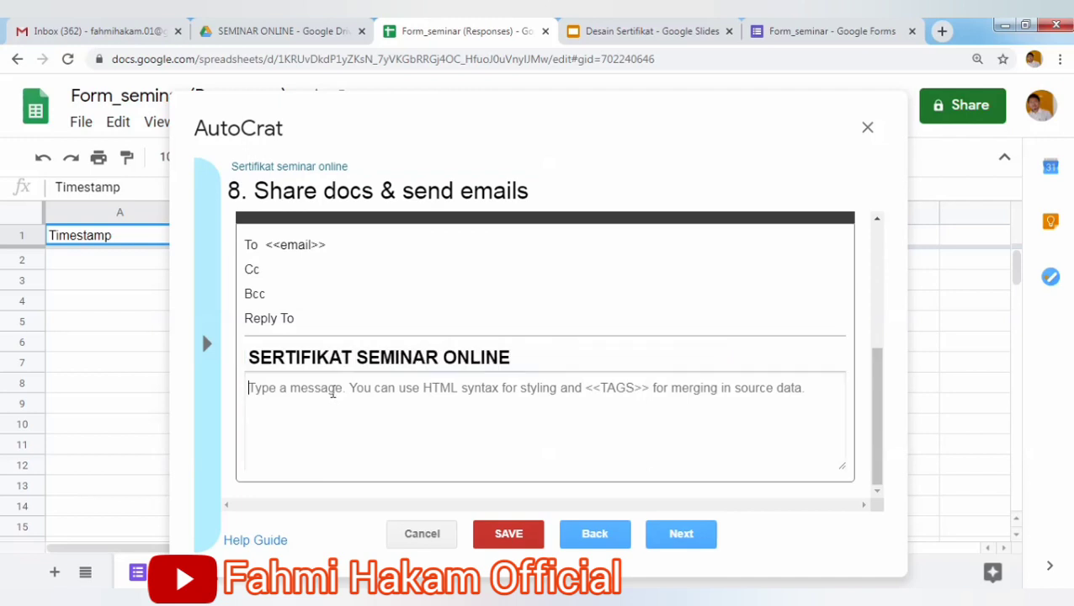
text(Y)
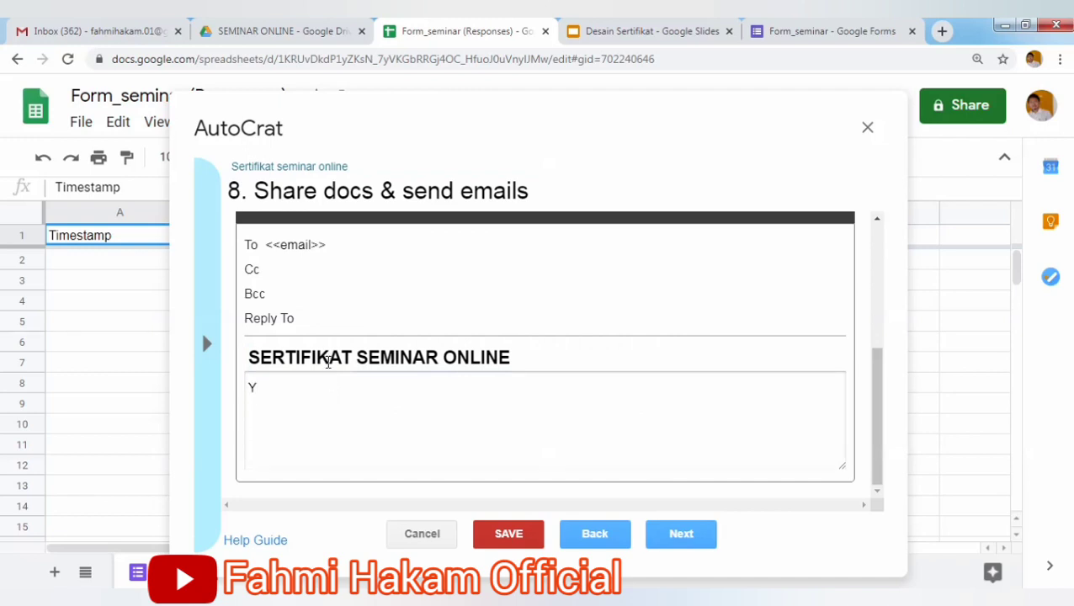
text(th. Peserta)
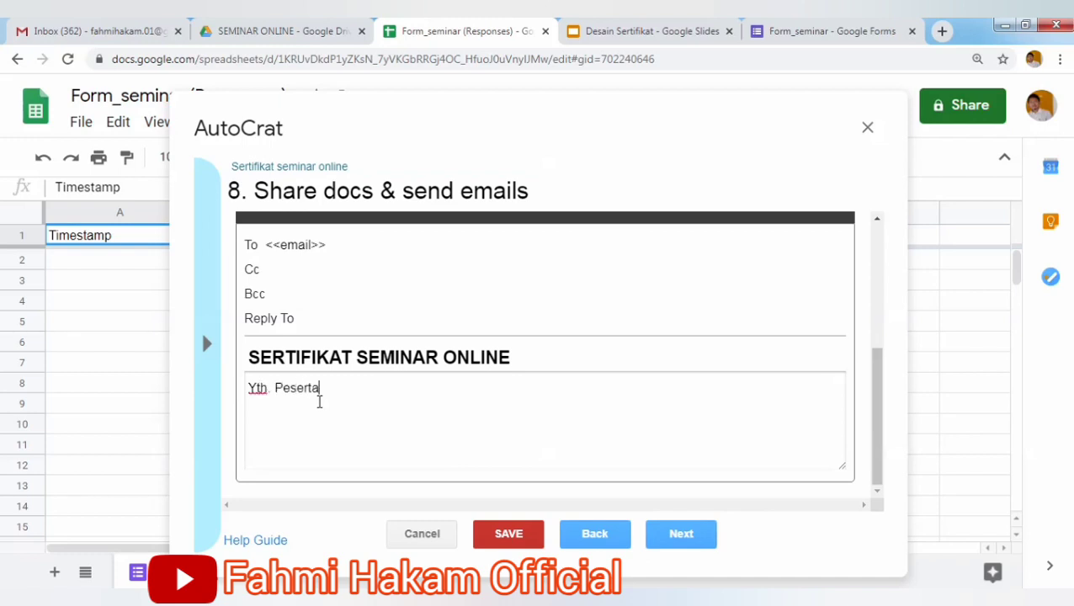
text( Seminar)
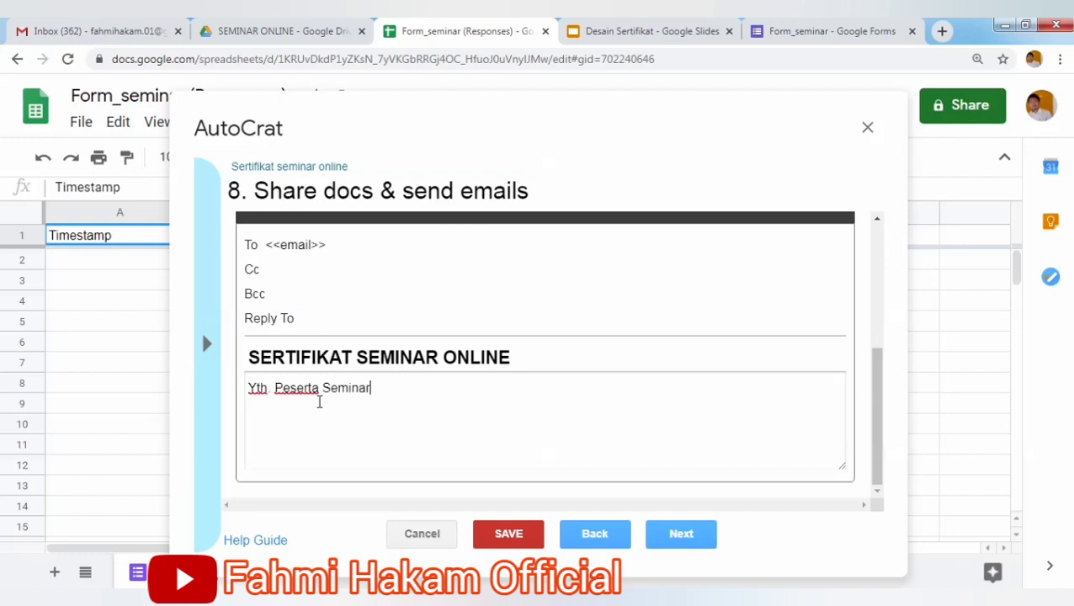
click(275, 390)
text(S)
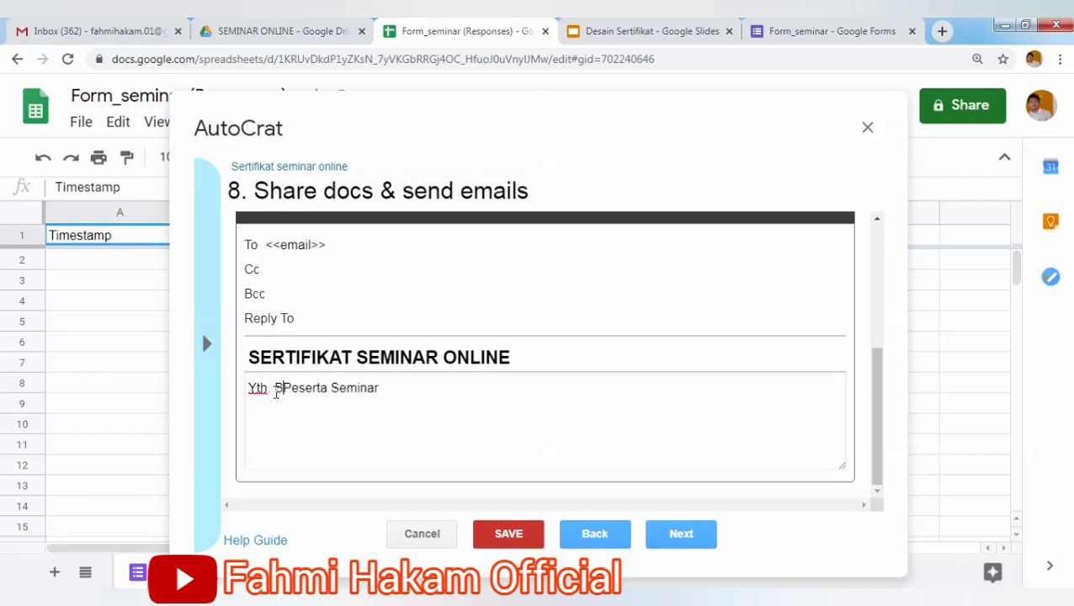
text(pk/ Ib)
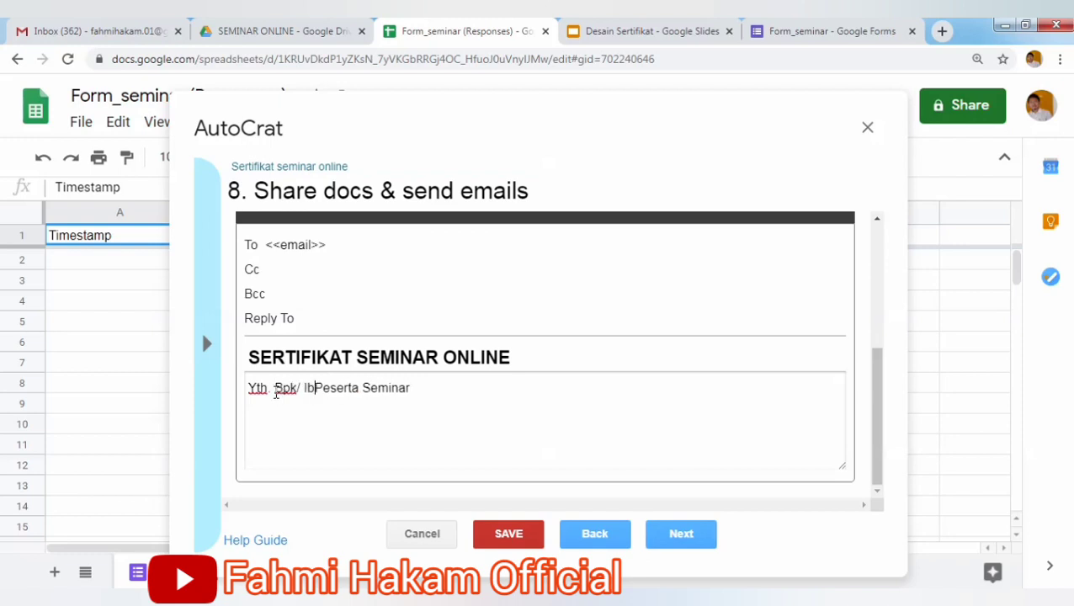
text(u)
key(End)
key(Return)
key(Return)
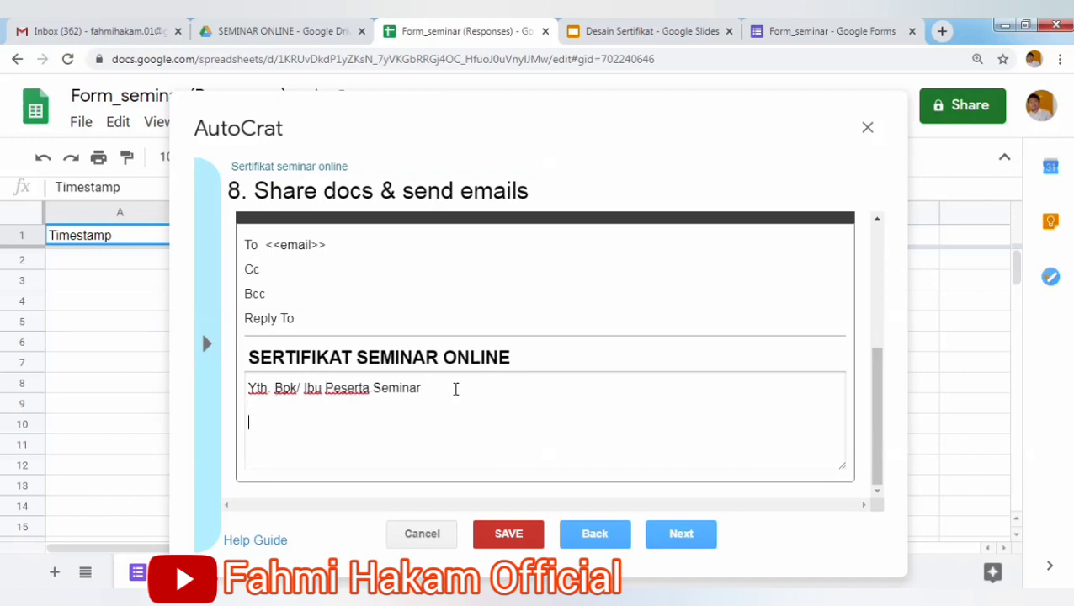
Add the lines 'Berikut kami lampirkan File Seminar Online yang telah anda ikuti', 'Terimakasih.' and 'Panitia Seminar'.
text(Berikut kami lampir)
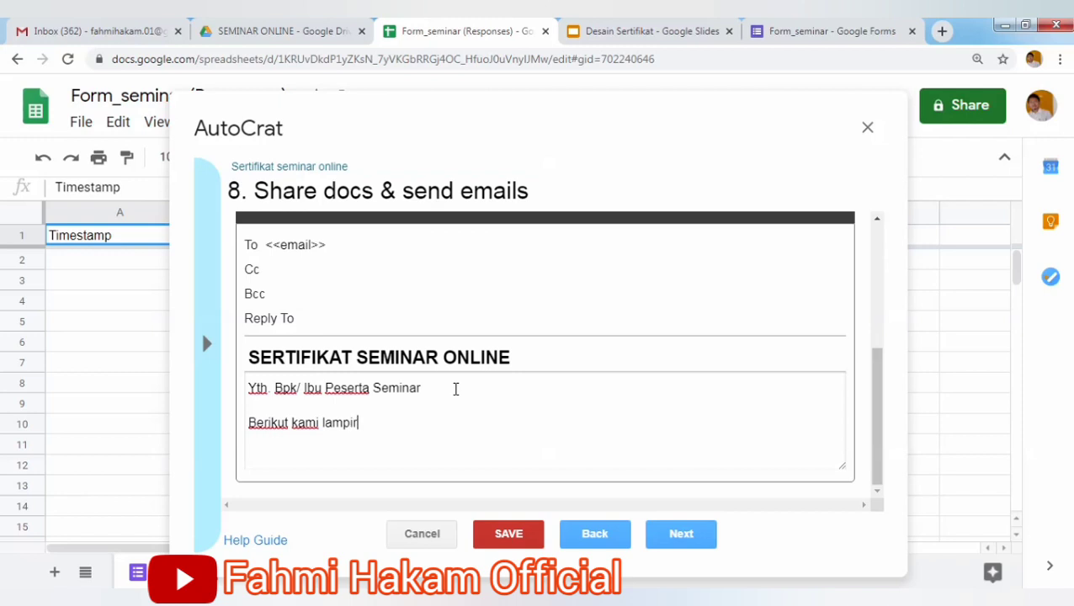
text(kan File Seminar Onl)
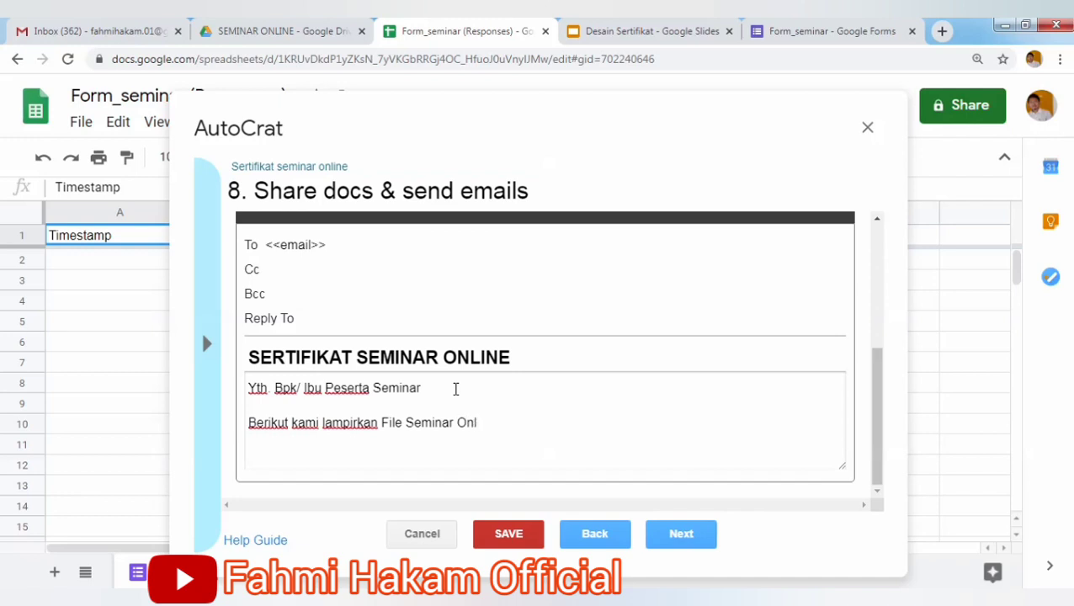
text(ine yang telah anda ikuti)
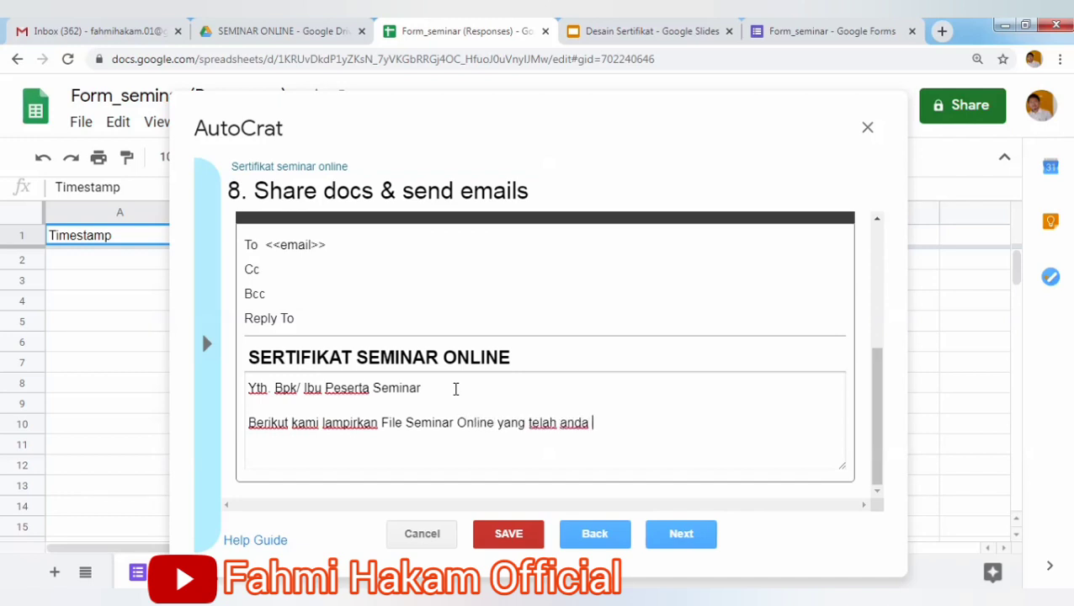
key(Return)
key(Return)
text(Terimaka)
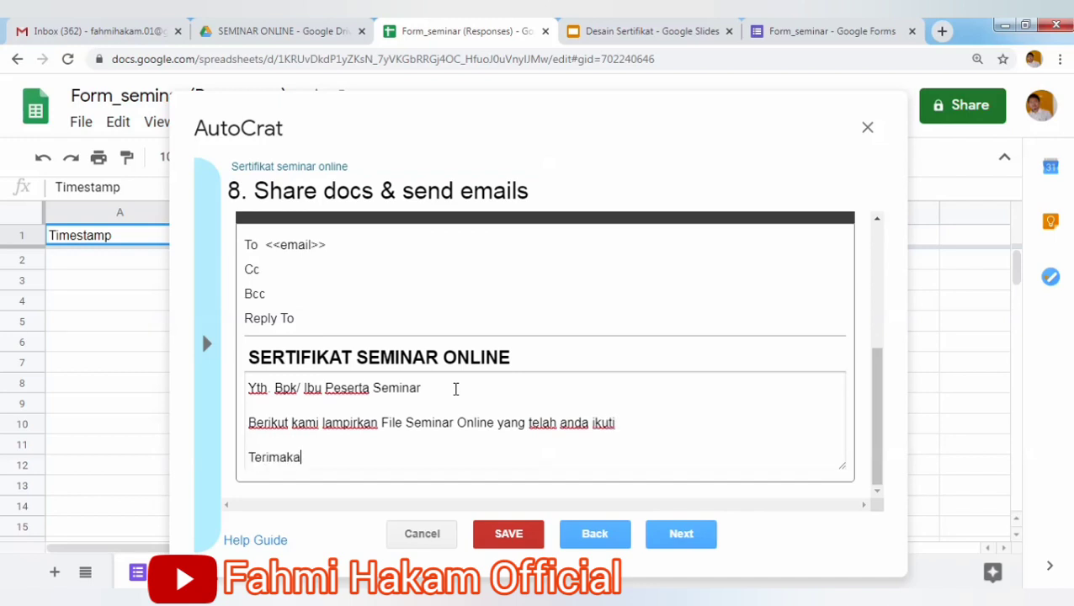
text(sih.)
key(Return)
key(Return)
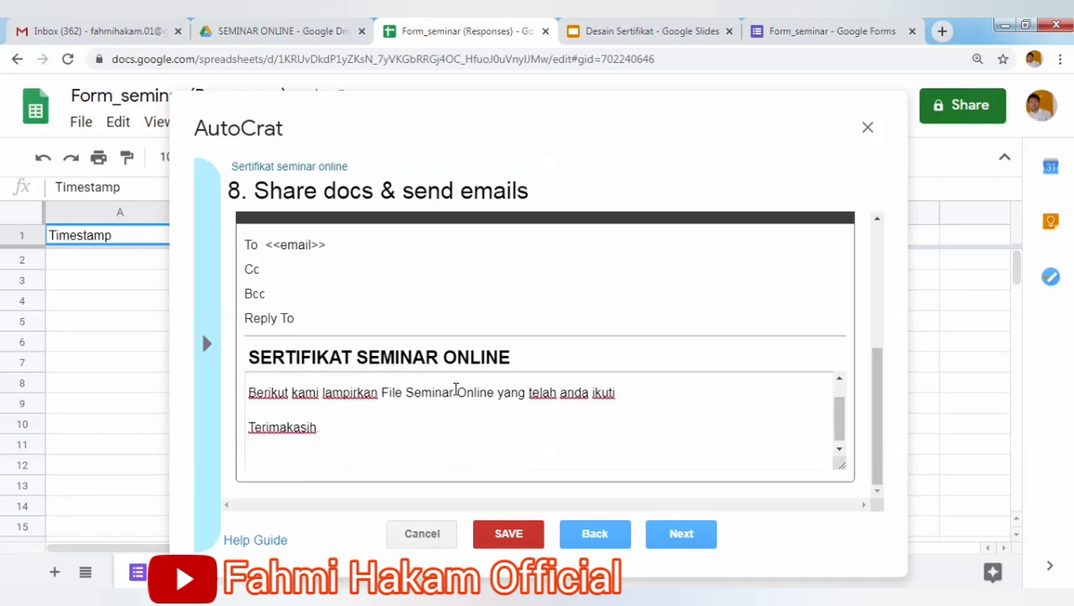
text(Panitia Seminar)
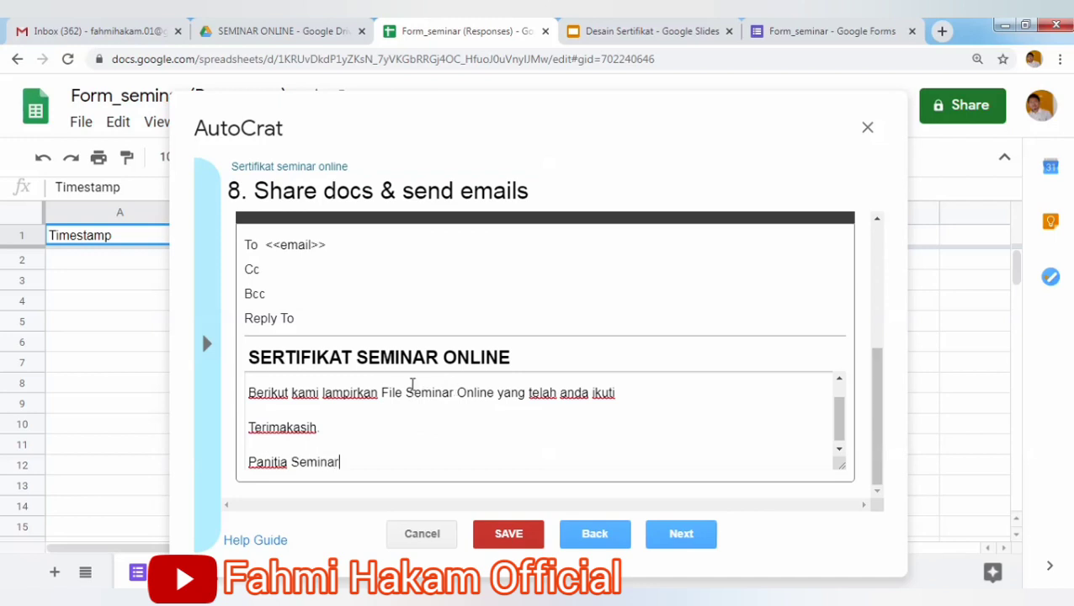
Insert 'Salam hangat,' on its own line above 'Panitia Seminar'.
click(246, 462)
key(Return)
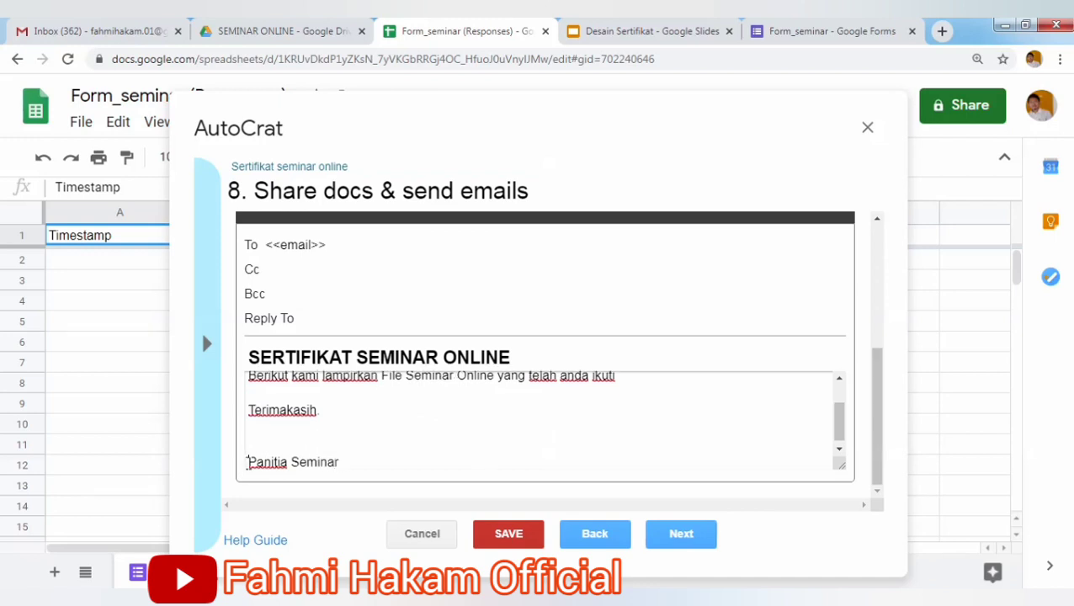
text(Salam hangat,)
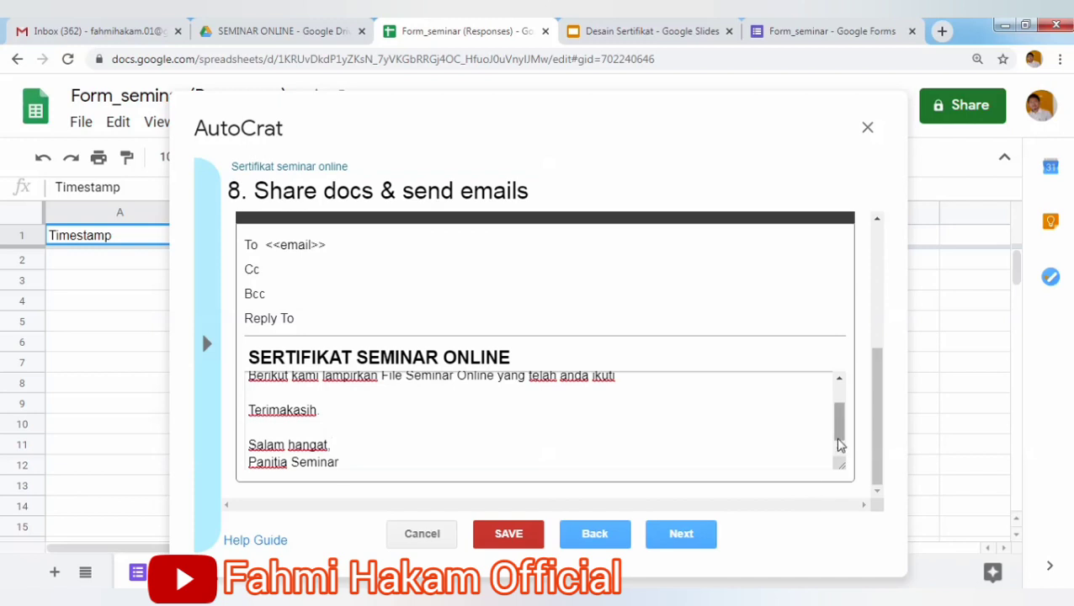
drag(839, 437, 842, 468)
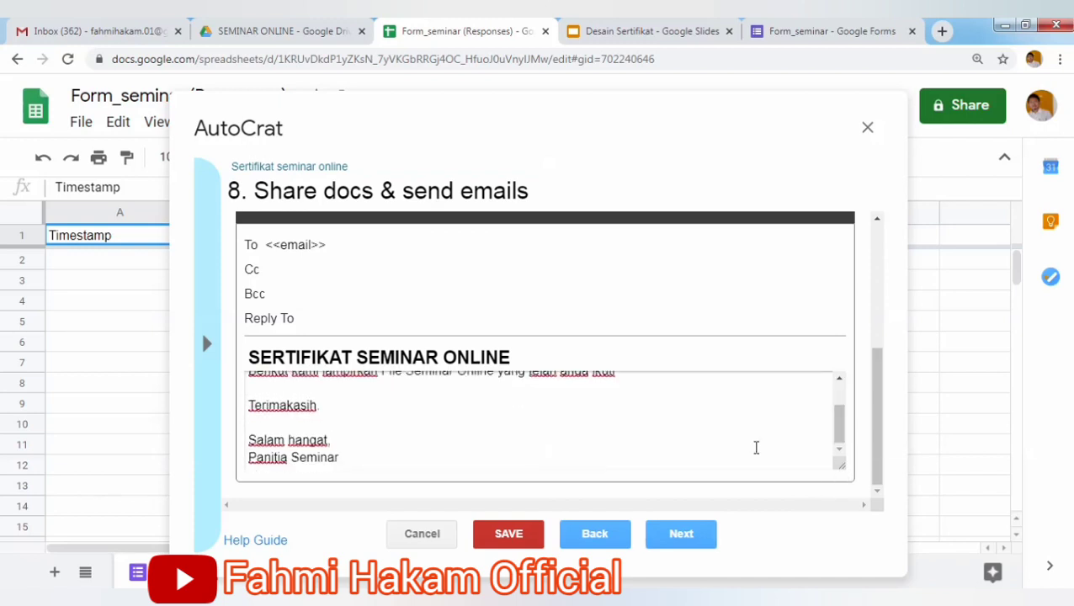
mouse_move(847, 444)
mouse_down()
mouse_move(840, 390)
mouse_move(831, 454)
mouse_up()
scroll(831, 455, up, 3)
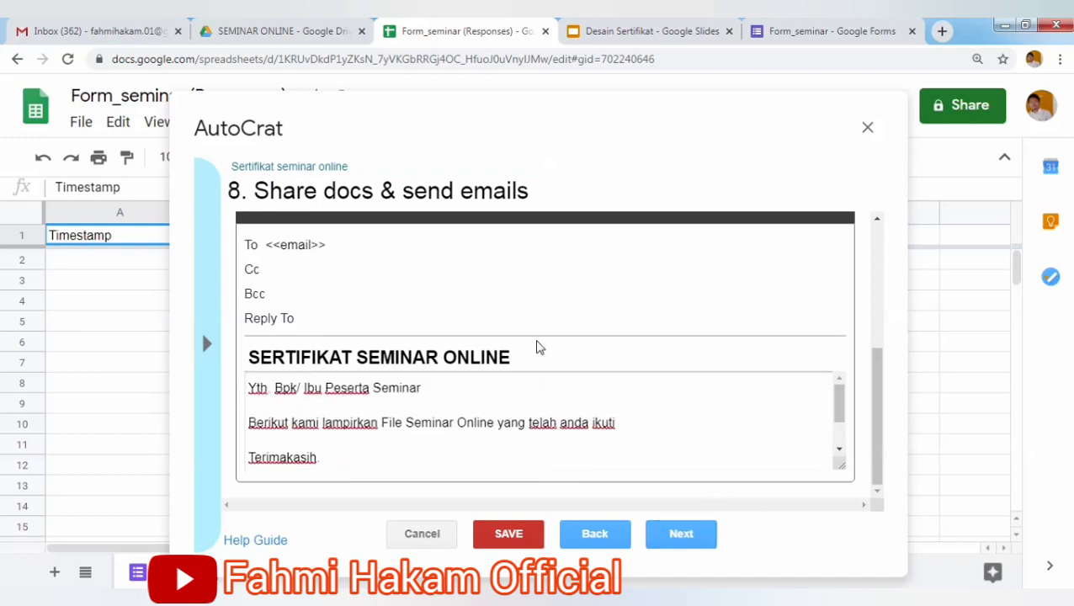
In step 9, set Run on form trigger to Yes and leave the time trigger at No.
click(700, 537)
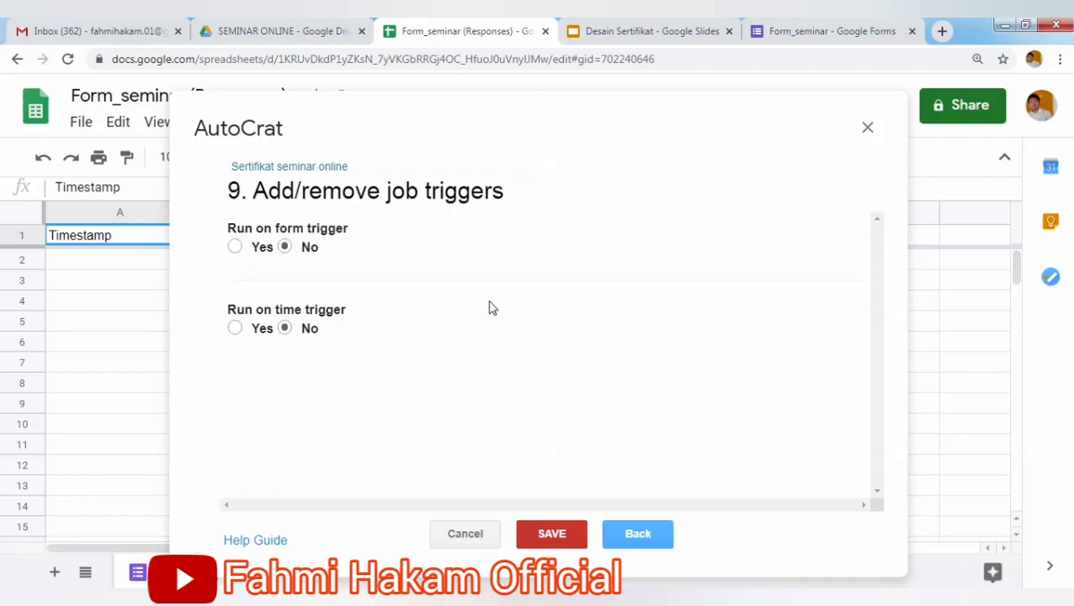
click(235, 246)
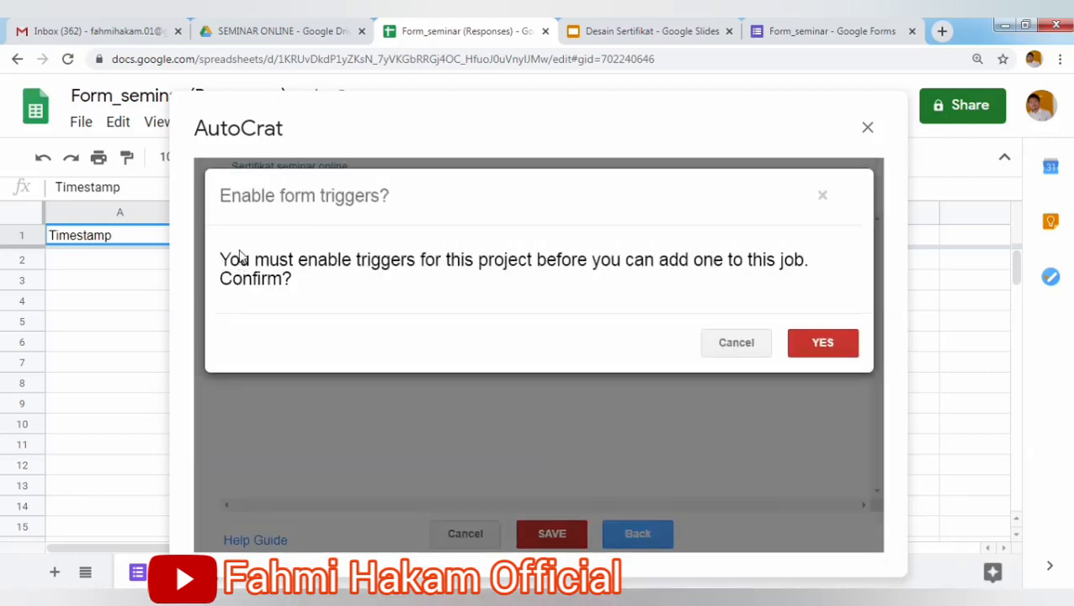
click(824, 341)
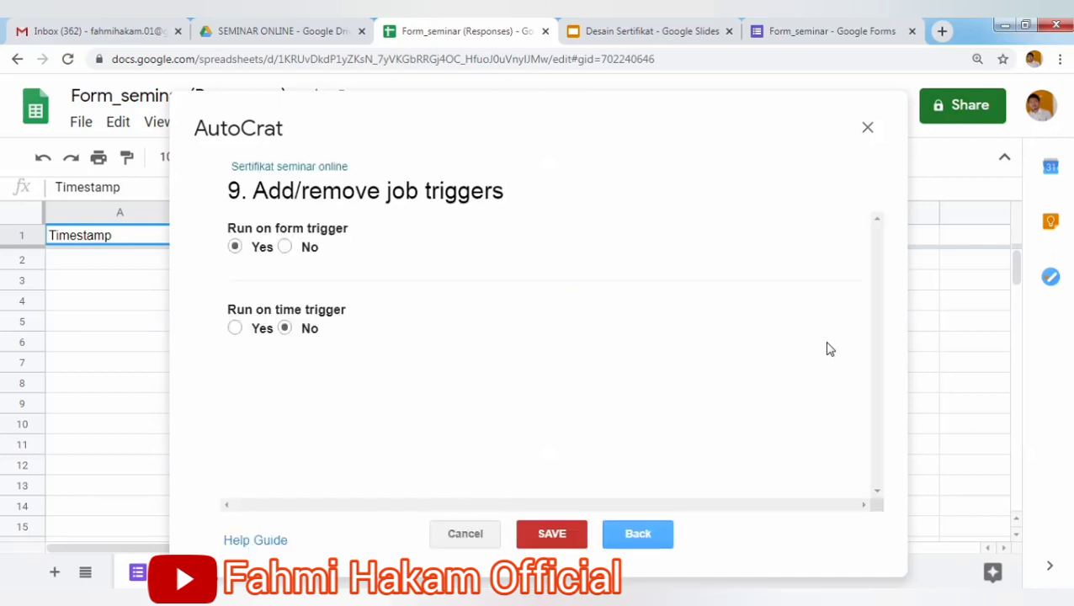
click(236, 328)
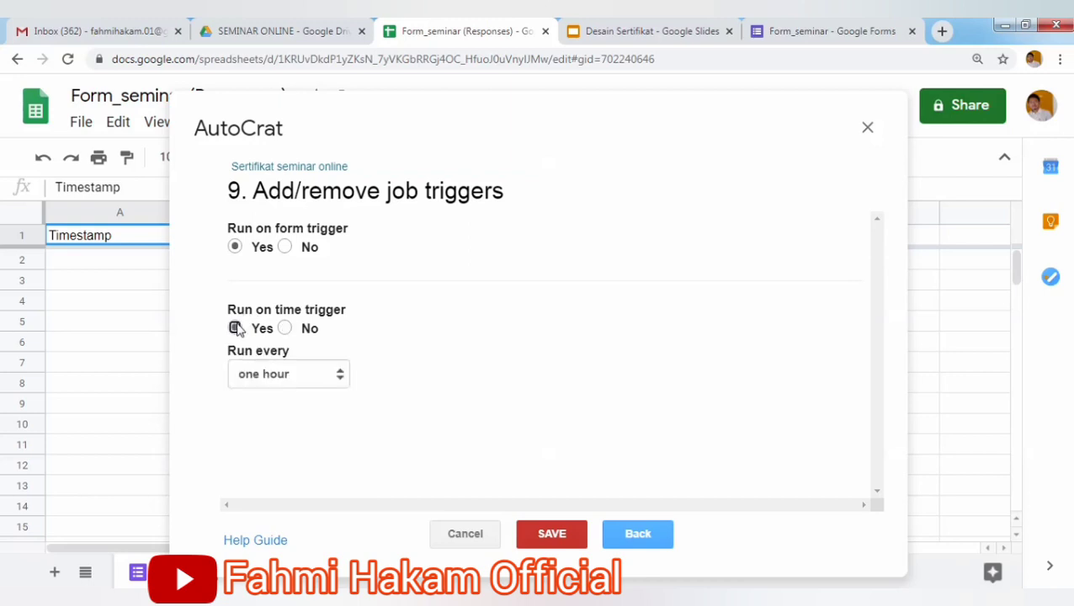
click(331, 382)
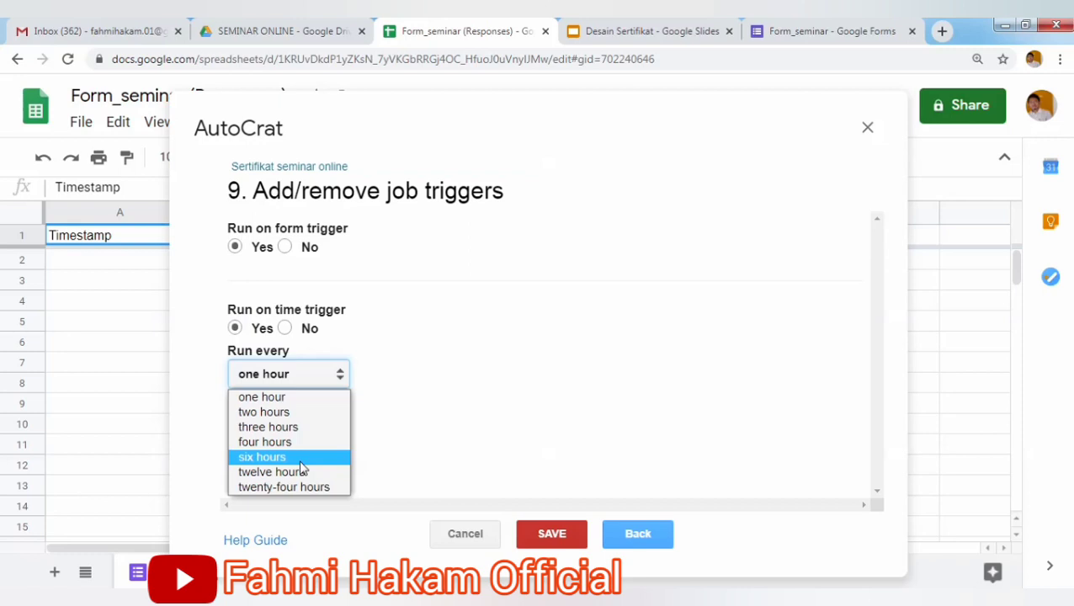
click(285, 328)
click(285, 329)
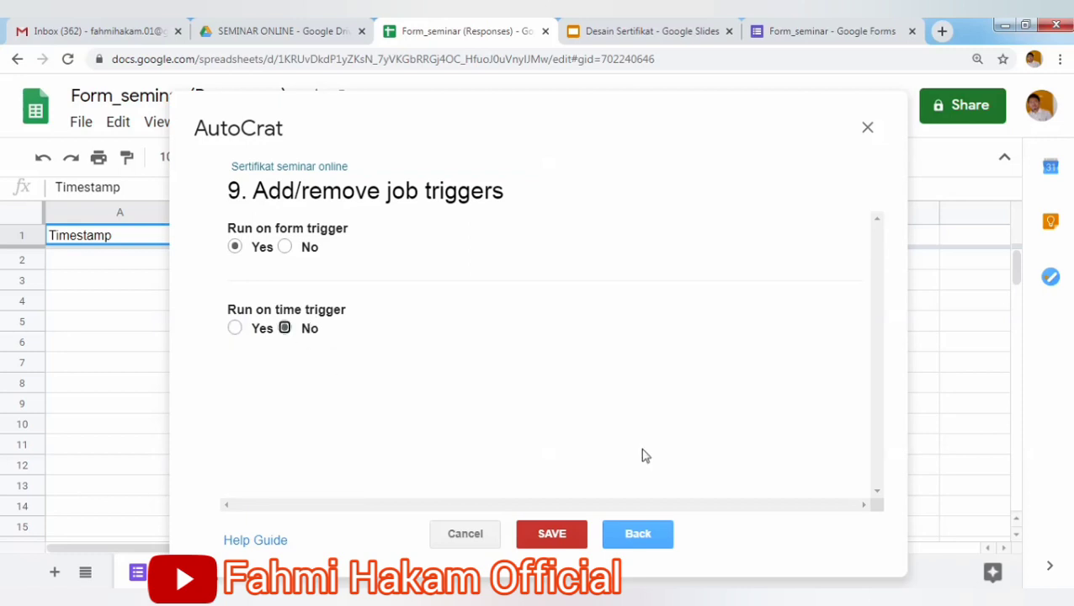
Save the Sertifikat seminar online job, review its Job Details, and close AutoCrat.
click(554, 537)
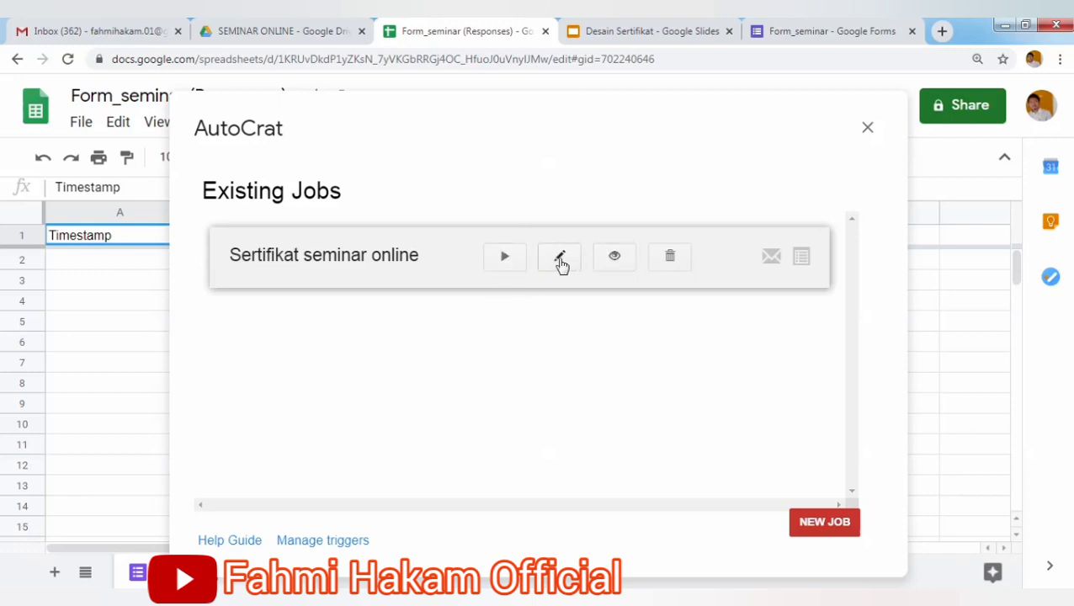
click(613, 261)
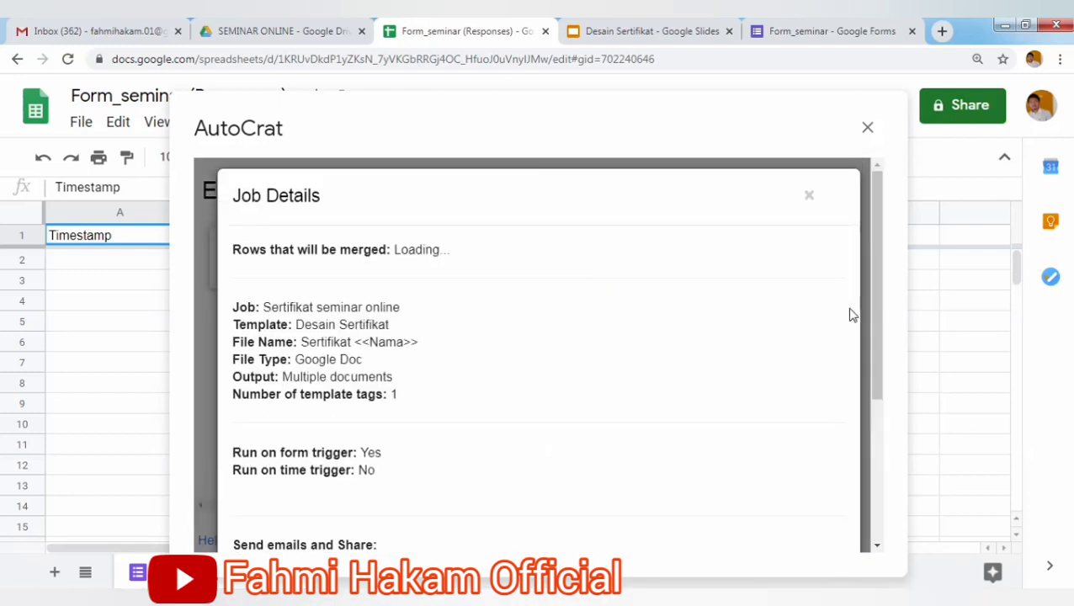
drag(880, 311, 877, 463)
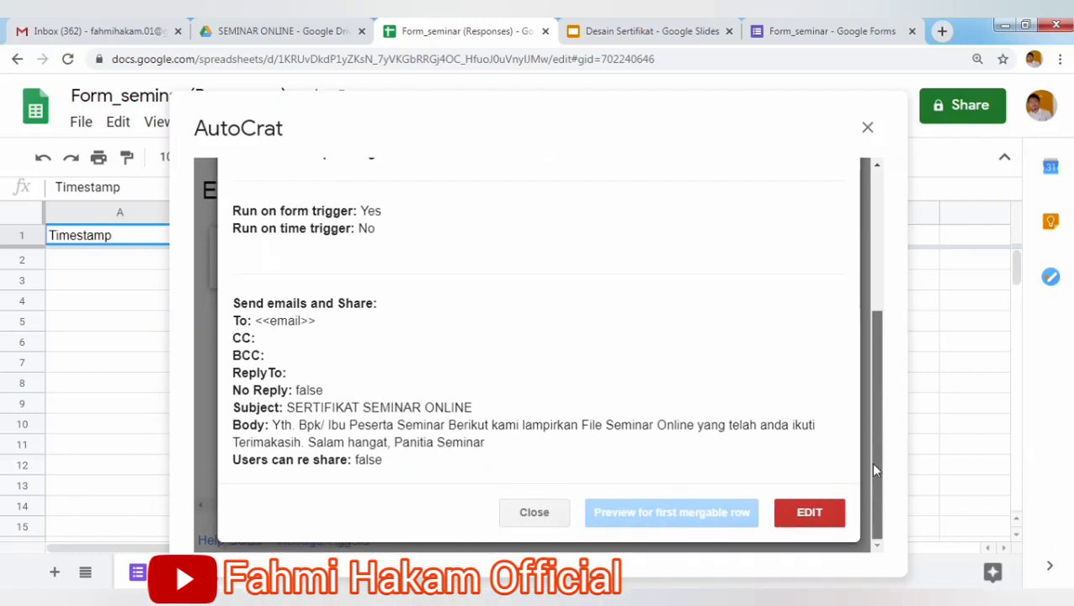
click(869, 129)
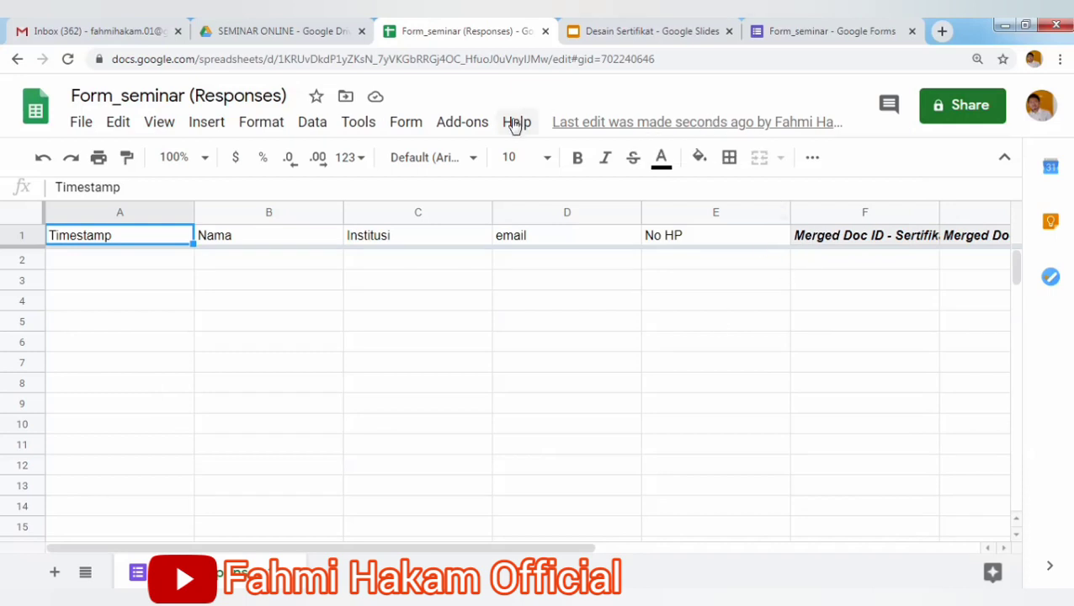
Relaunch AutoCrat from Add-ons and run the Sertifikat seminar online job.
click(474, 126)
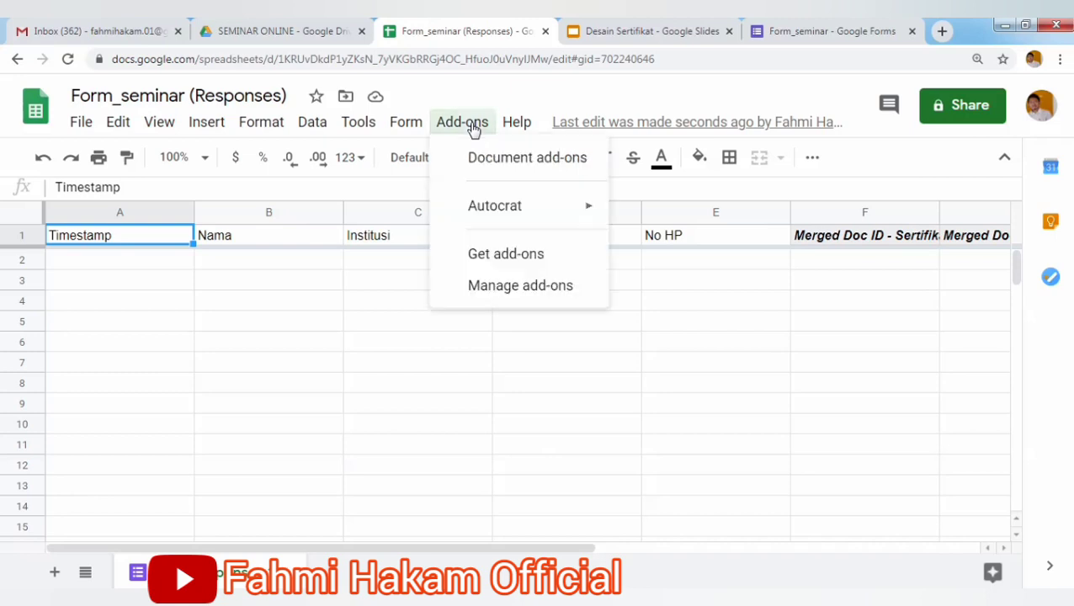
mouse_move(575, 208)
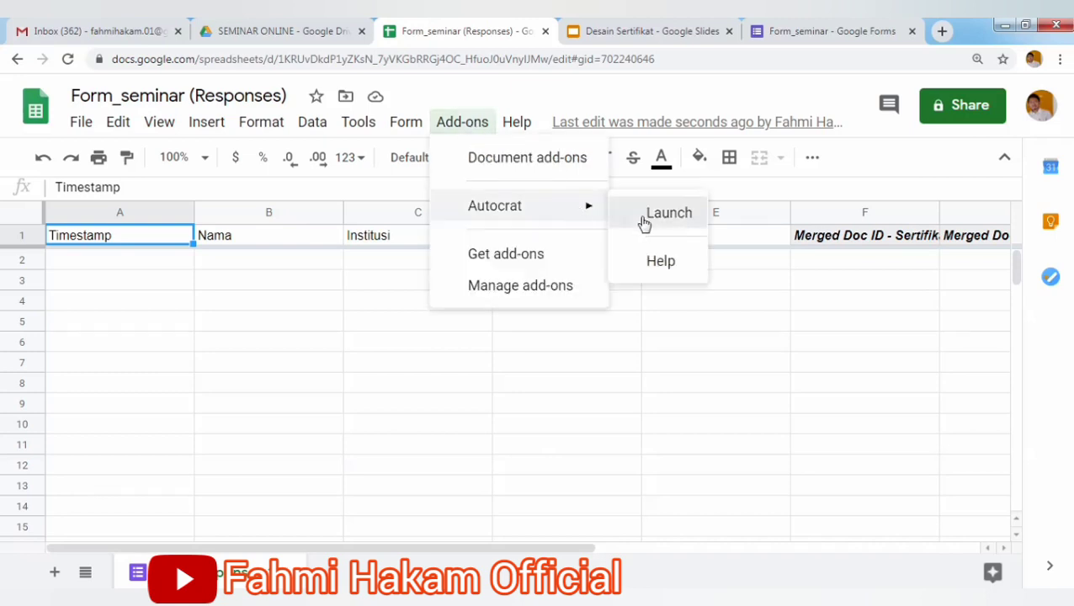
click(642, 220)
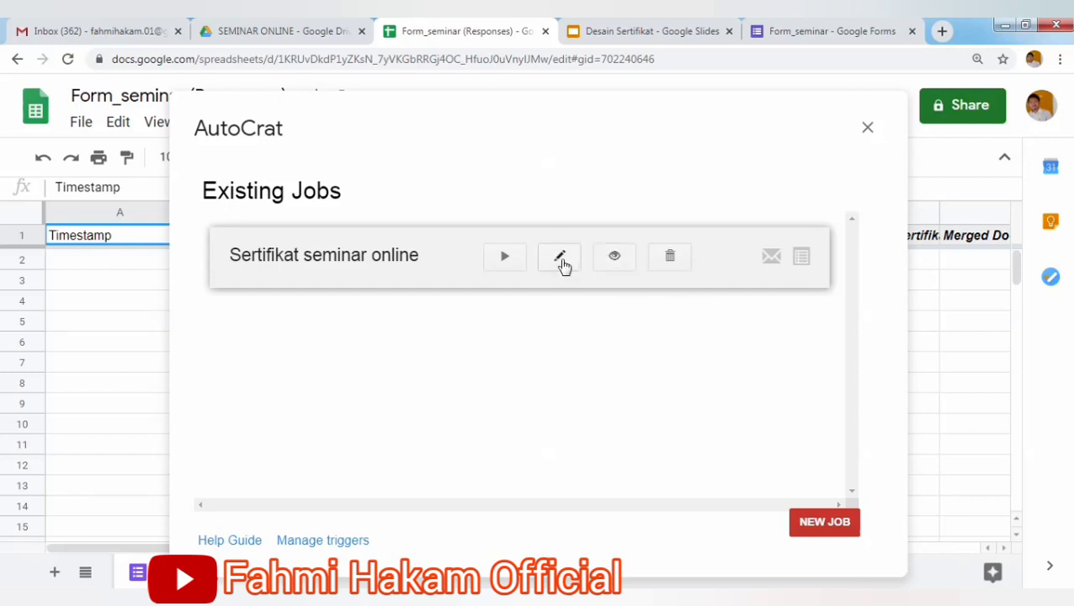
click(505, 263)
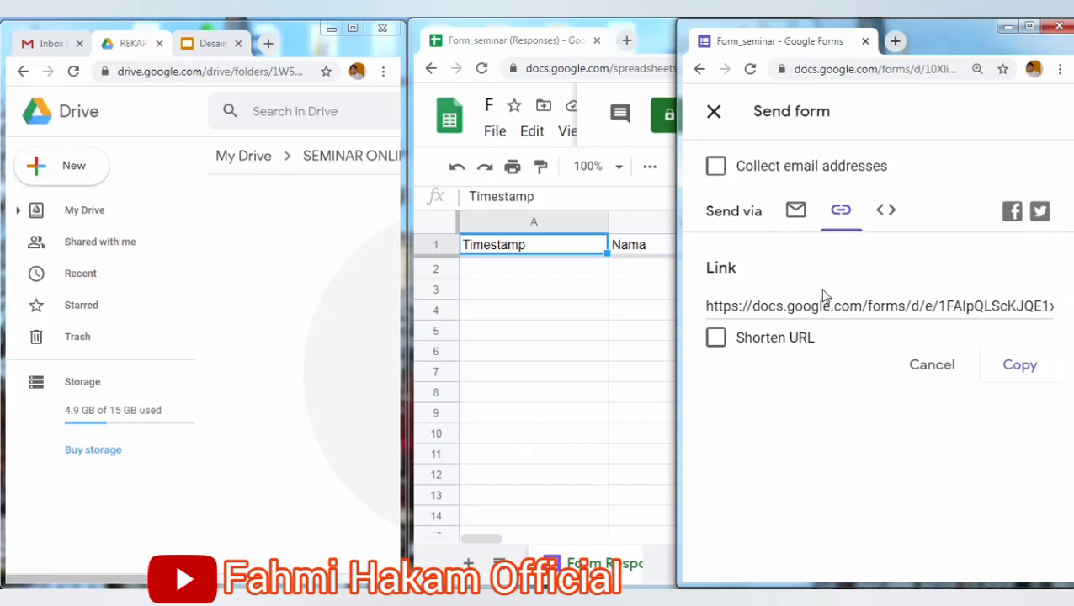
Copy the form's shareable link and open the registration form in the browser.
click(804, 308)
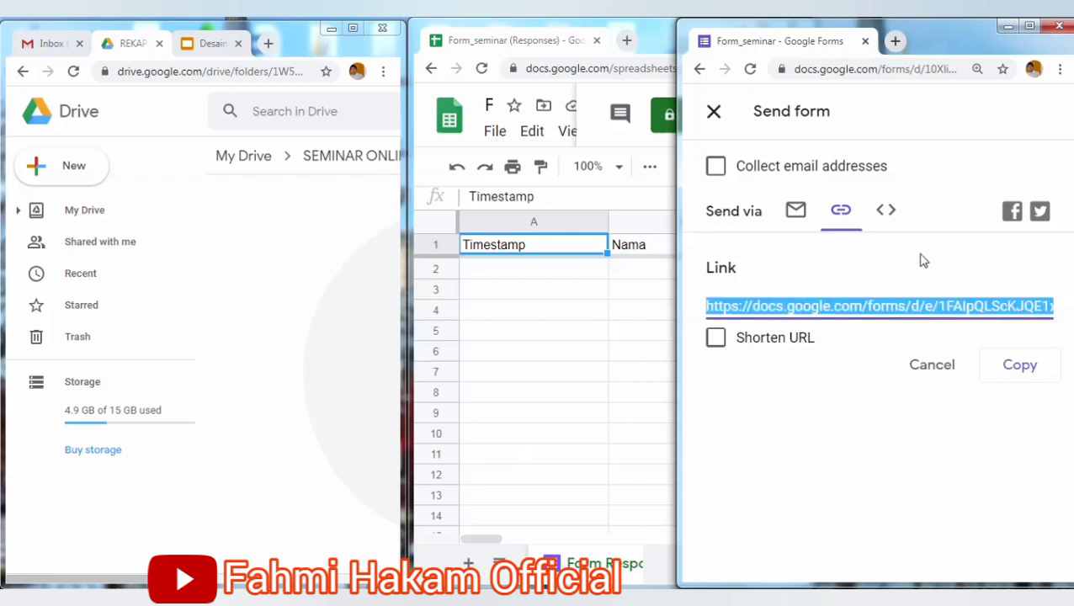
click(1020, 370)
click(901, 74)
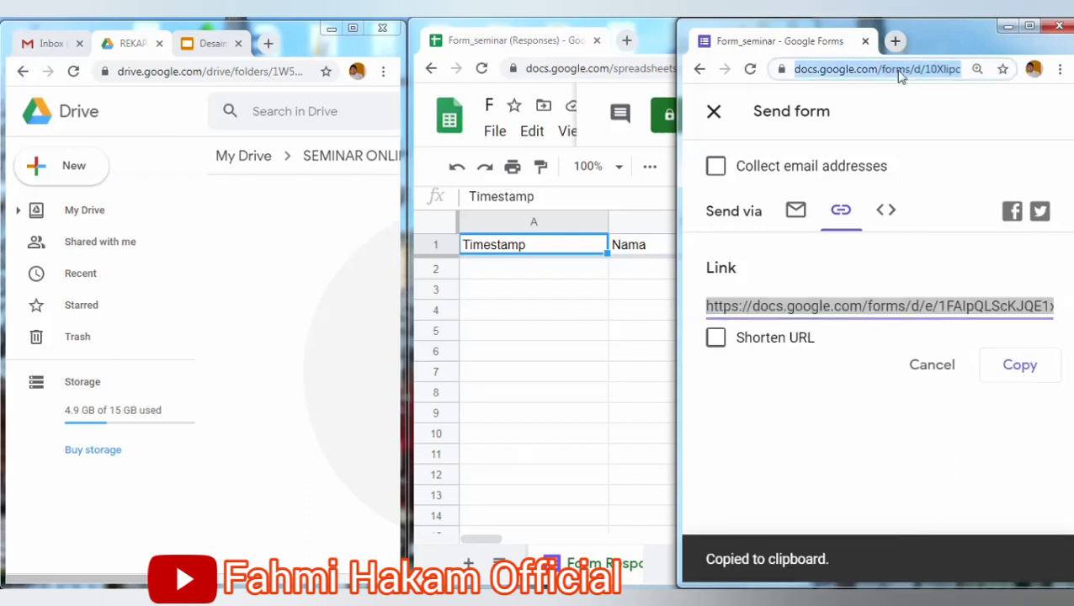
key(ctrl+v)
key(Return)
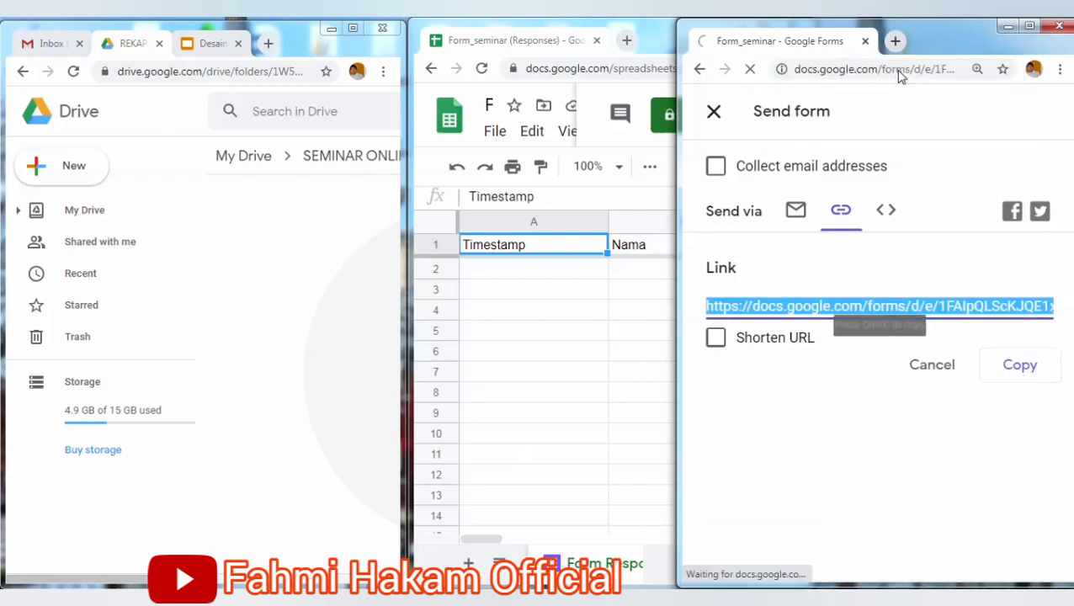
scroll(1071, 237, down, 1)
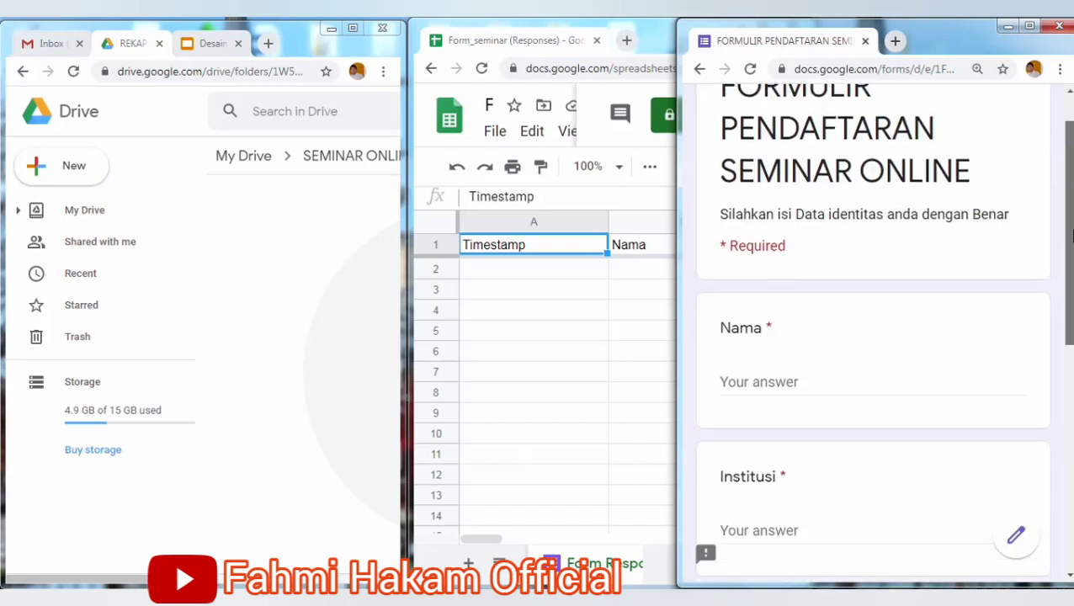
scroll(1070, 237, down, 1)
Enter the respondent's name in Nama and Universitas Maju Mundur as Institusi.
click(899, 306)
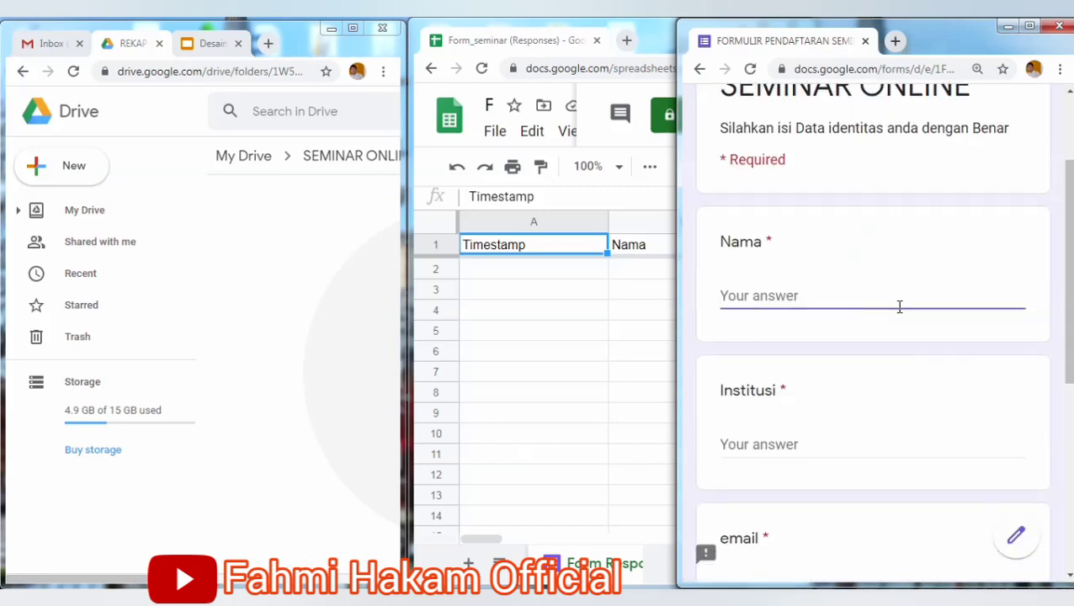
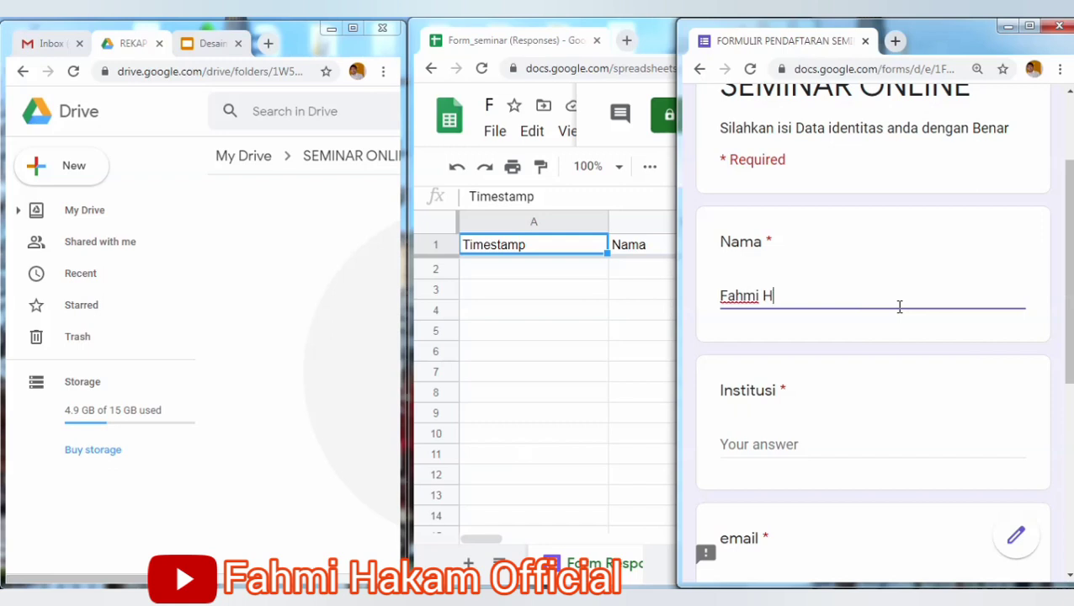
click(816, 440)
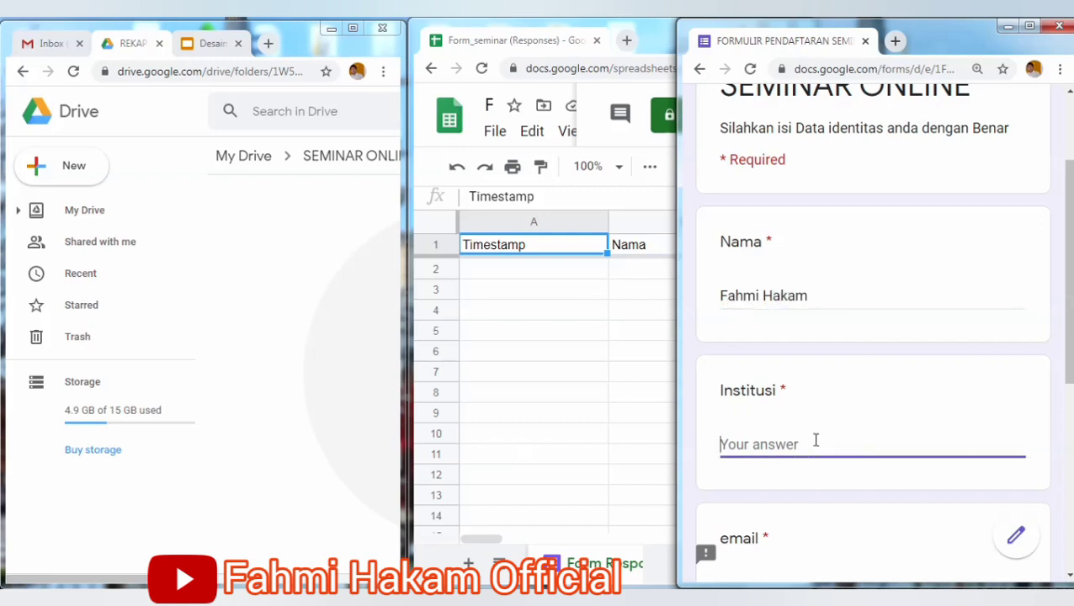
text(T)
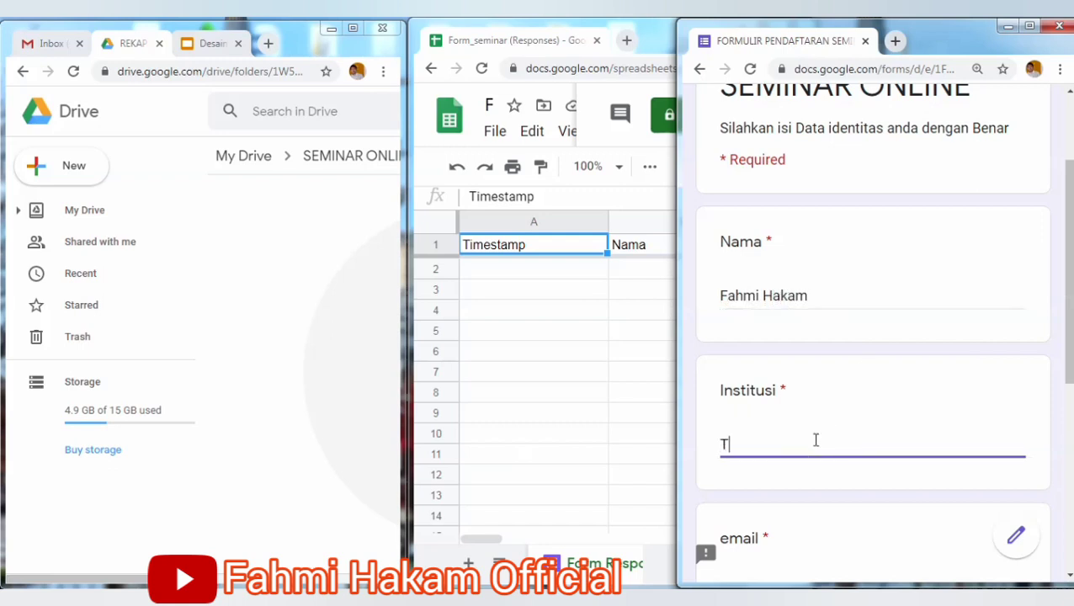
text(idak P)
key(BackSpace)
key(BackSpace)
key(BackSpace)
key(BackSpace)
key(BackSpace)
key(BackSpace)
text(uN)
key(BackSpace)
key(BackSpace)
text(Universitas Maju Mundur)
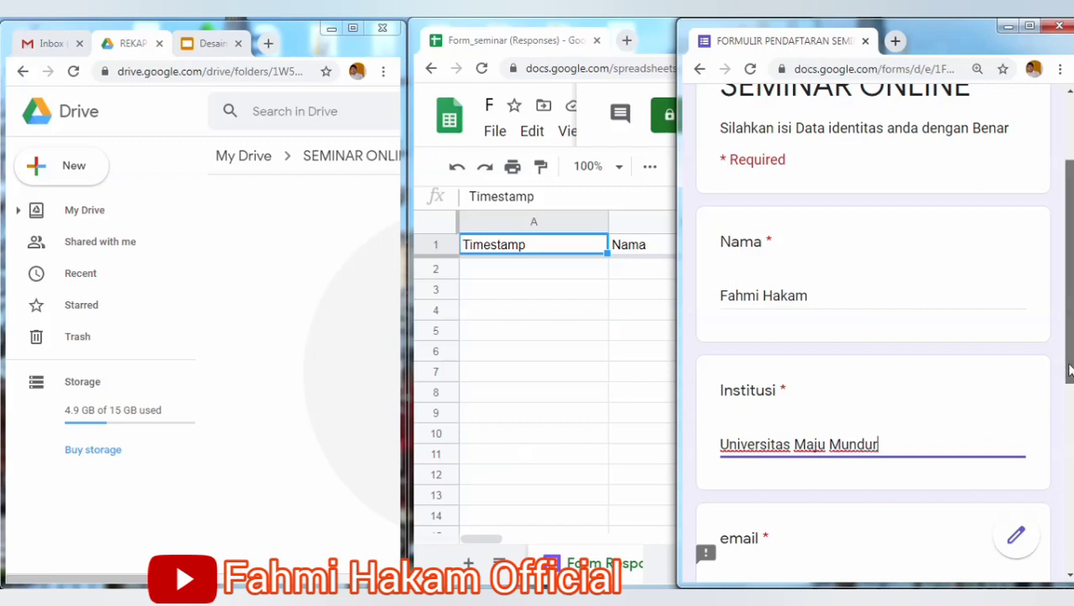
drag(1070, 371, 1070, 465)
Fill in the respondent's email and phone number, then submit the registration.
click(830, 388)
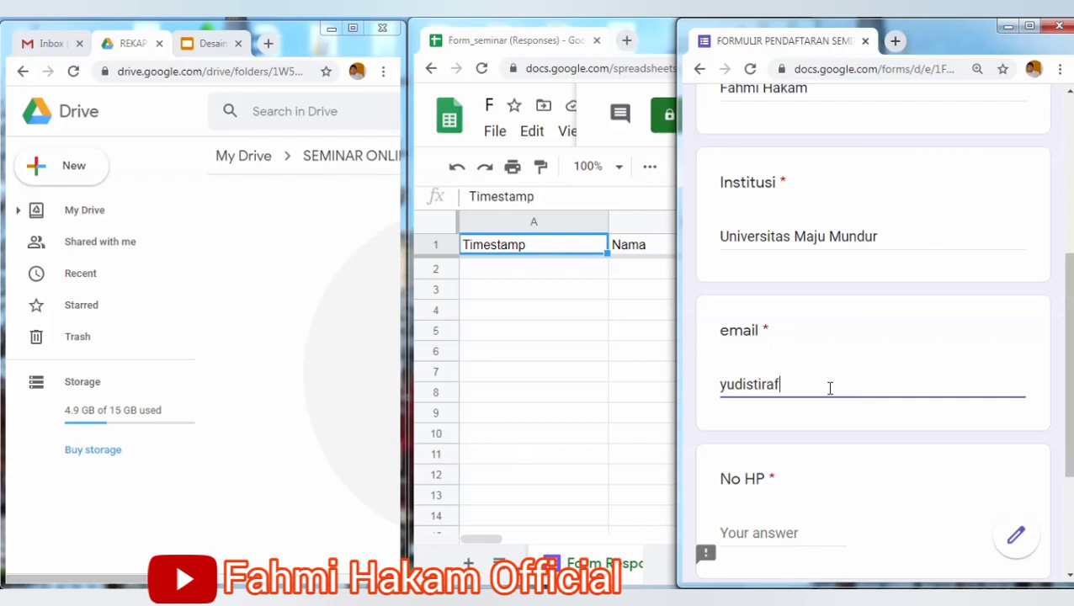
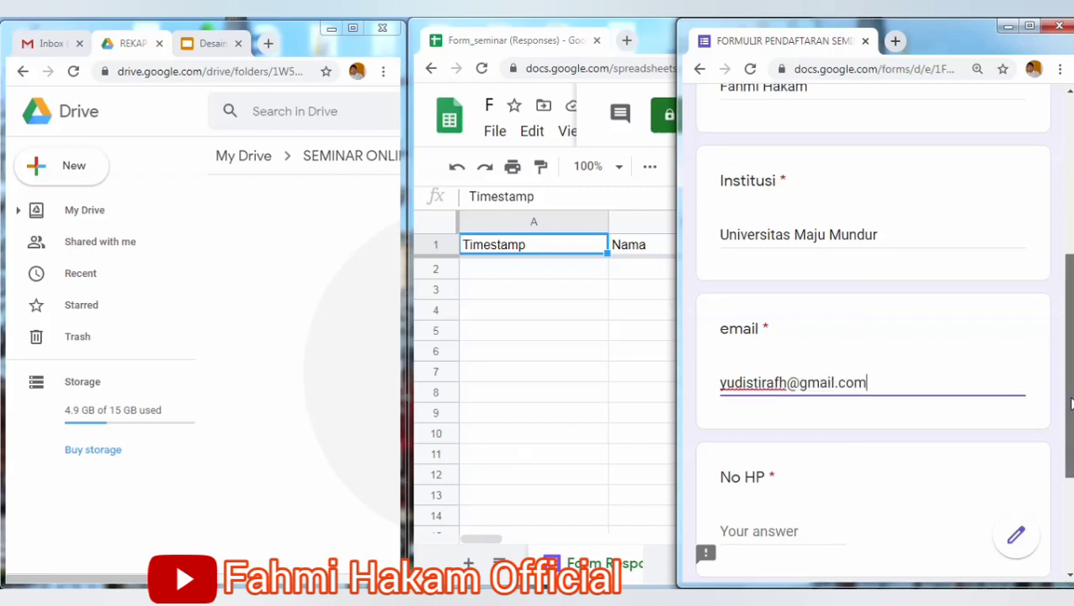
scroll(1071, 431, down, 1)
scroll(1071, 431, down, 1)
click(778, 386)
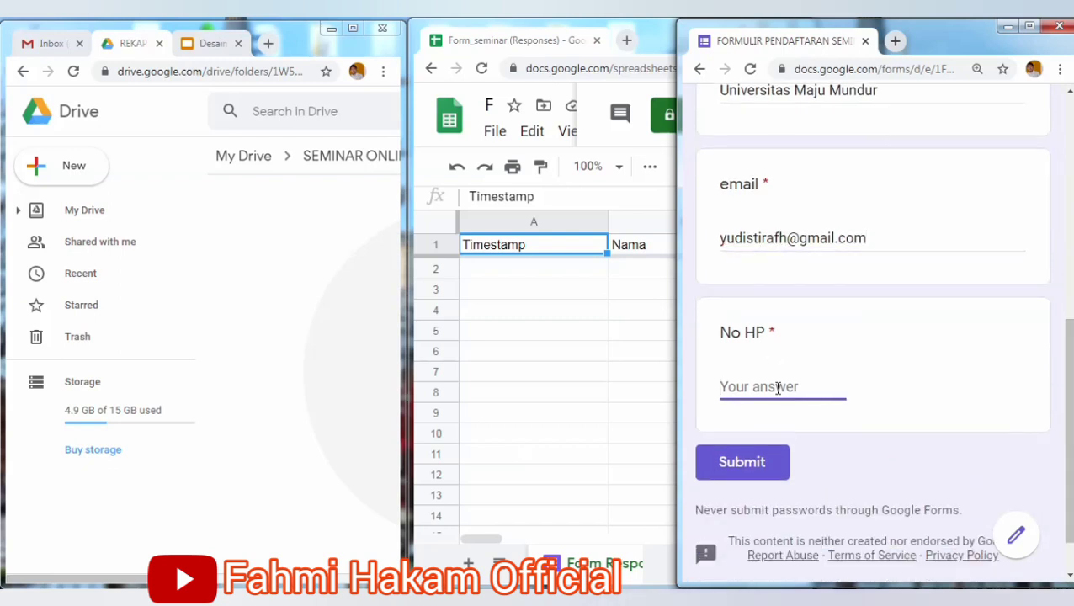
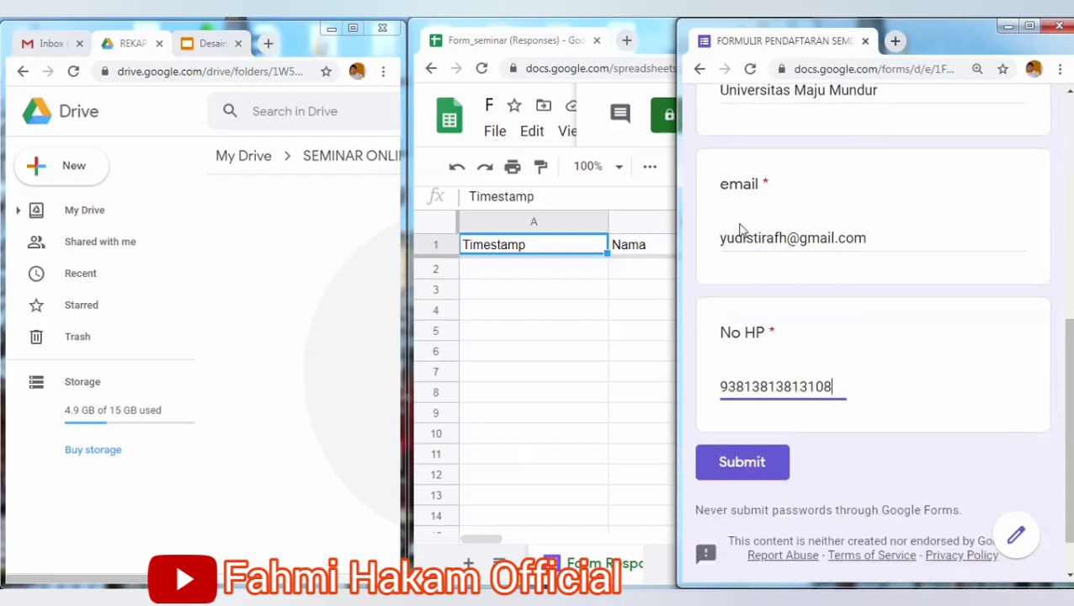
click(773, 465)
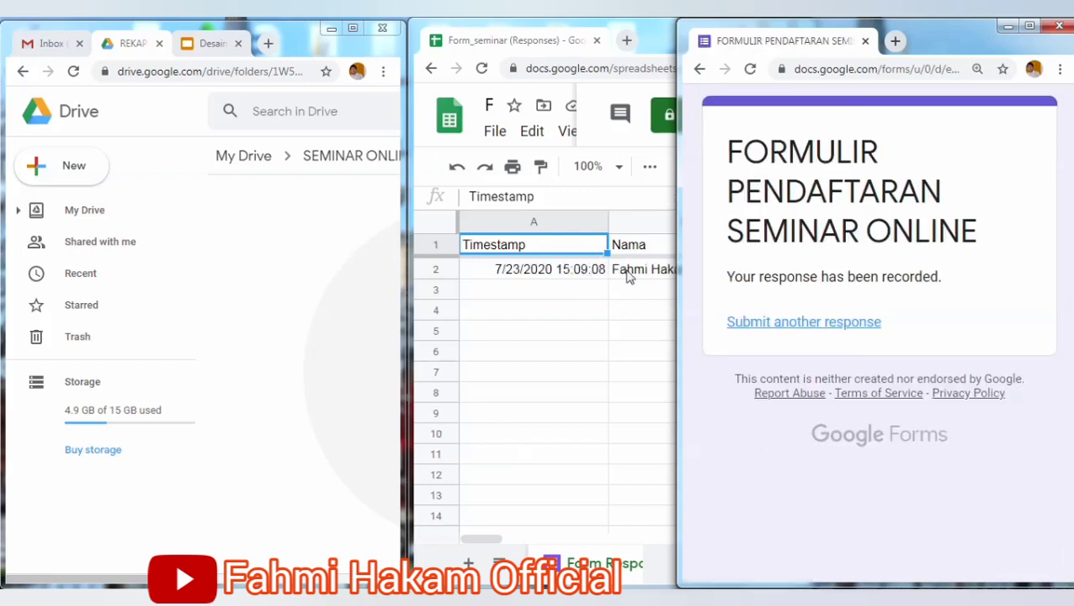
Reload the REKAP SERTIFIKAT folder in Drive to show newly generated files.
click(630, 291)
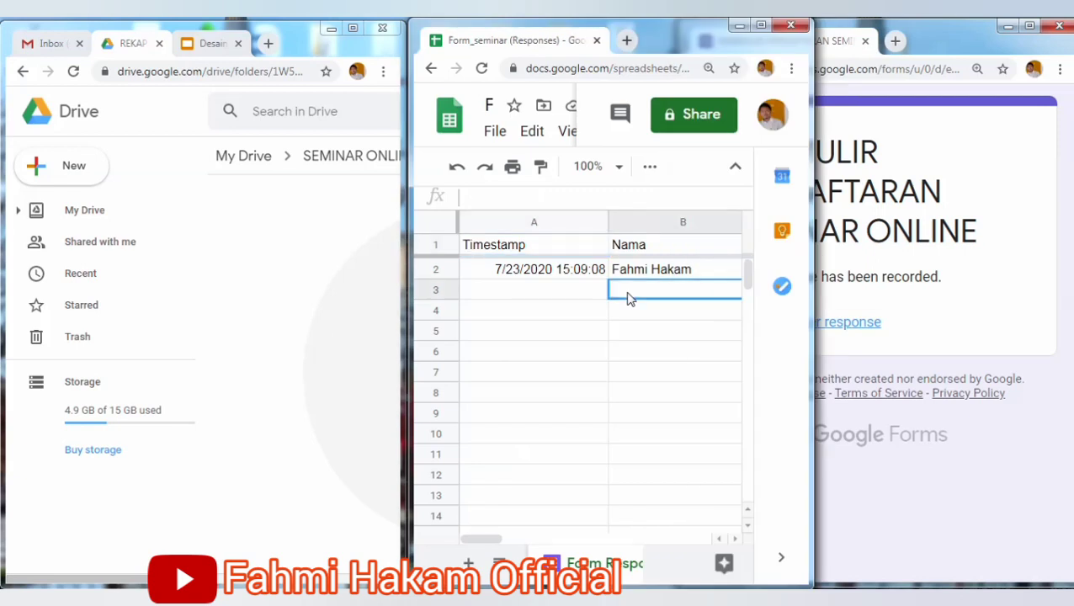
click(214, 234)
click(74, 74)
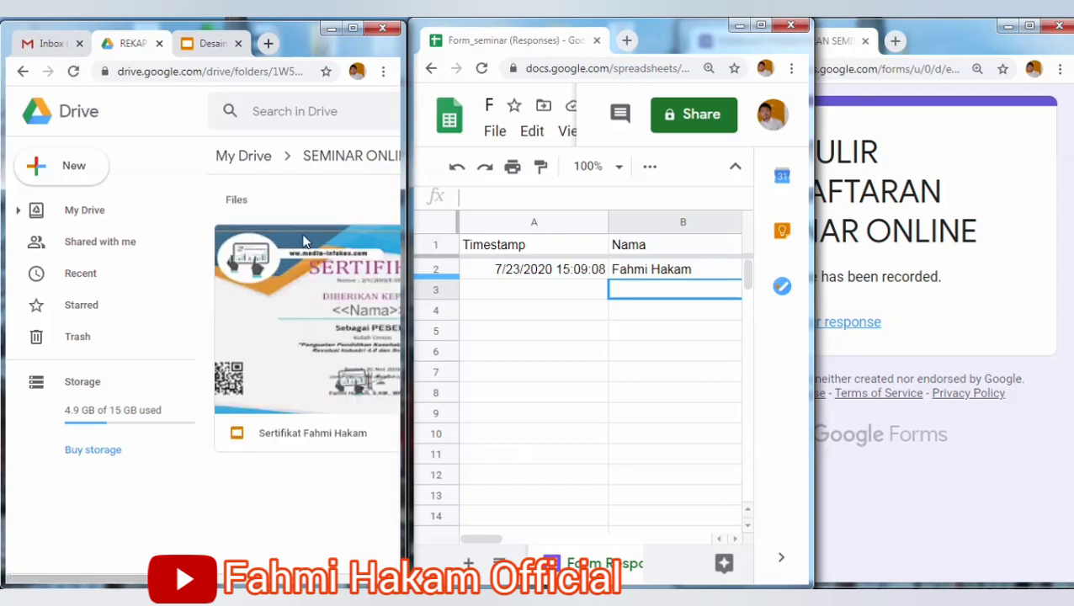
Preview the new certificate enlarged to confirm it bears the respondent's name, then close it.
right_click(308, 372)
mouse_move(254, 224)
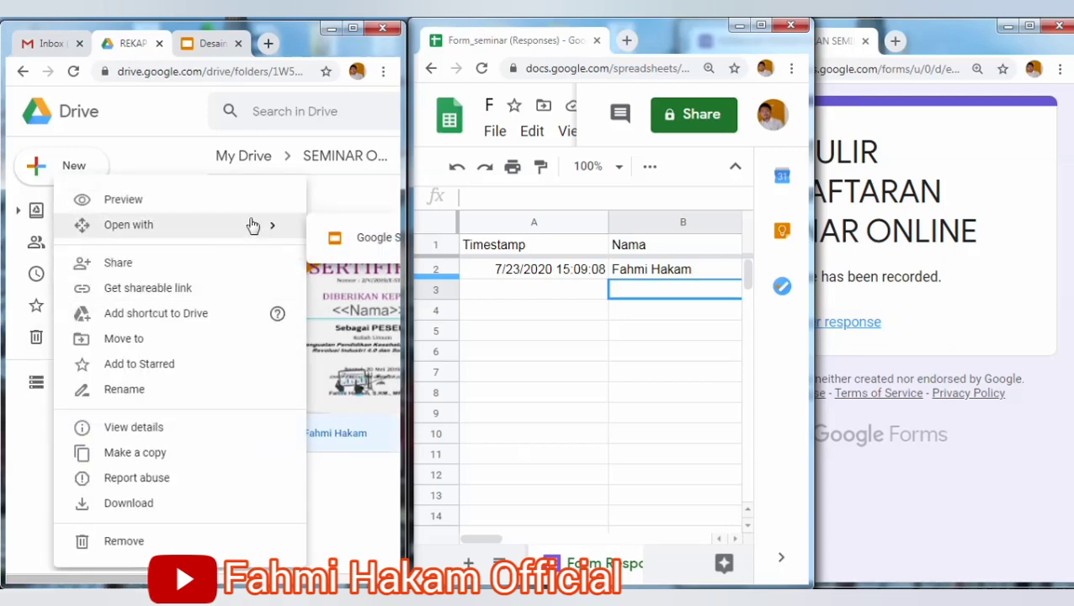
click(238, 202)
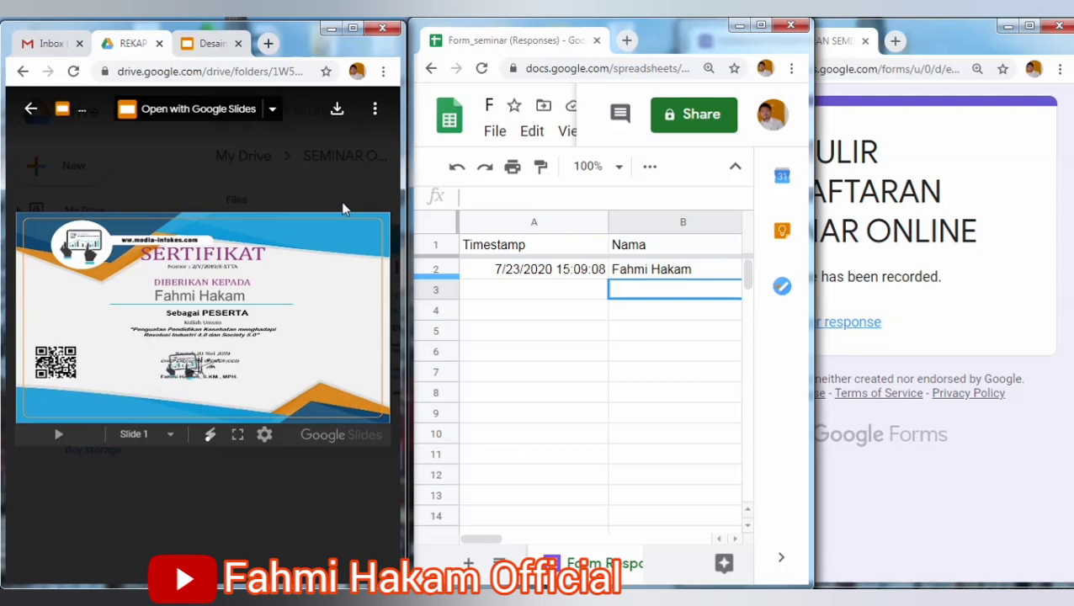
click(353, 28)
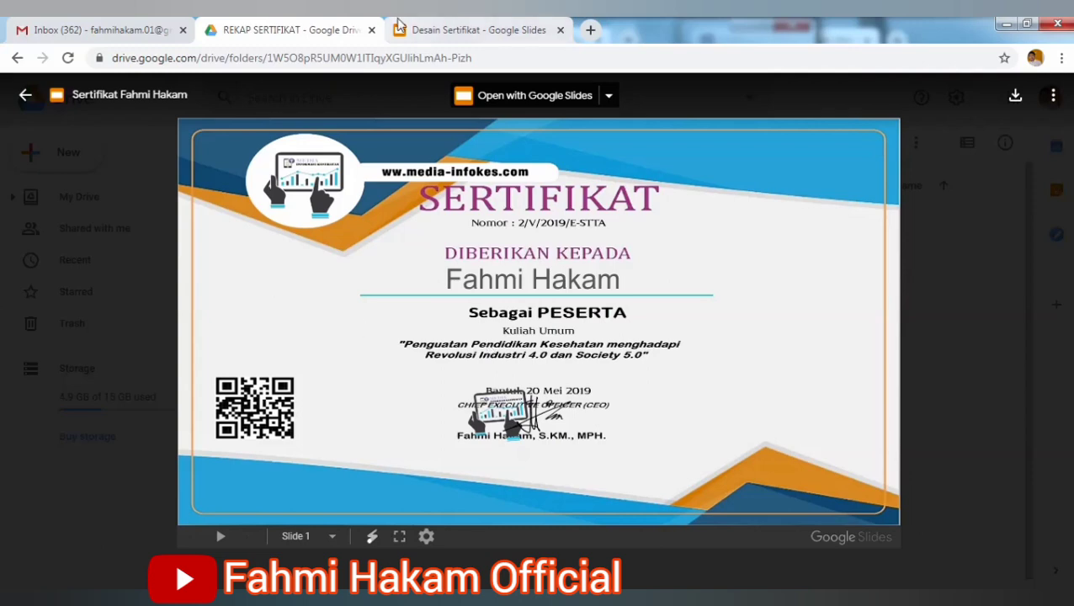
click(240, 599)
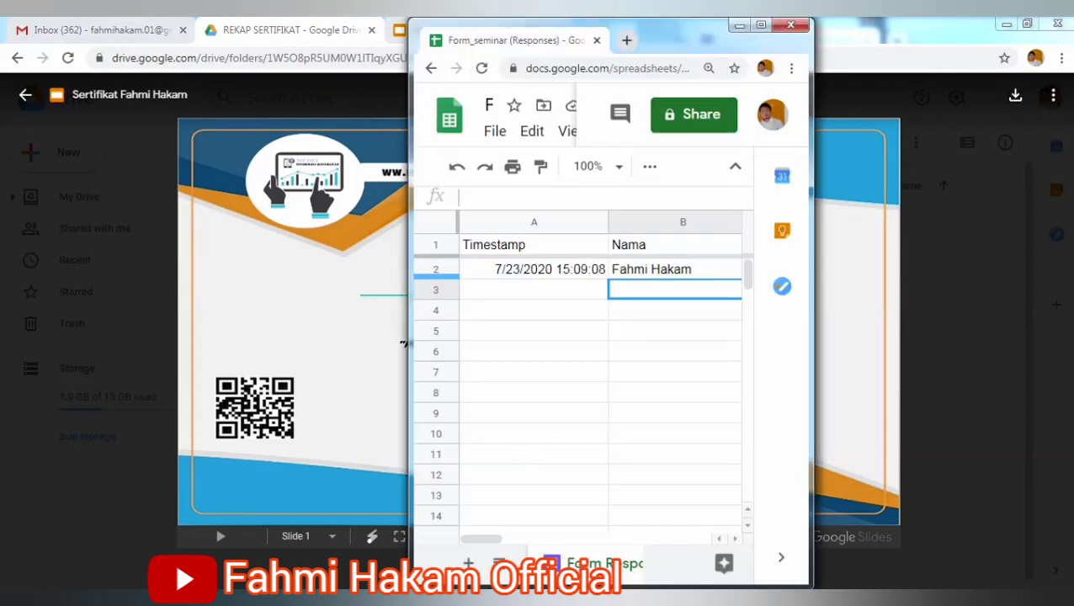
click(253, 600)
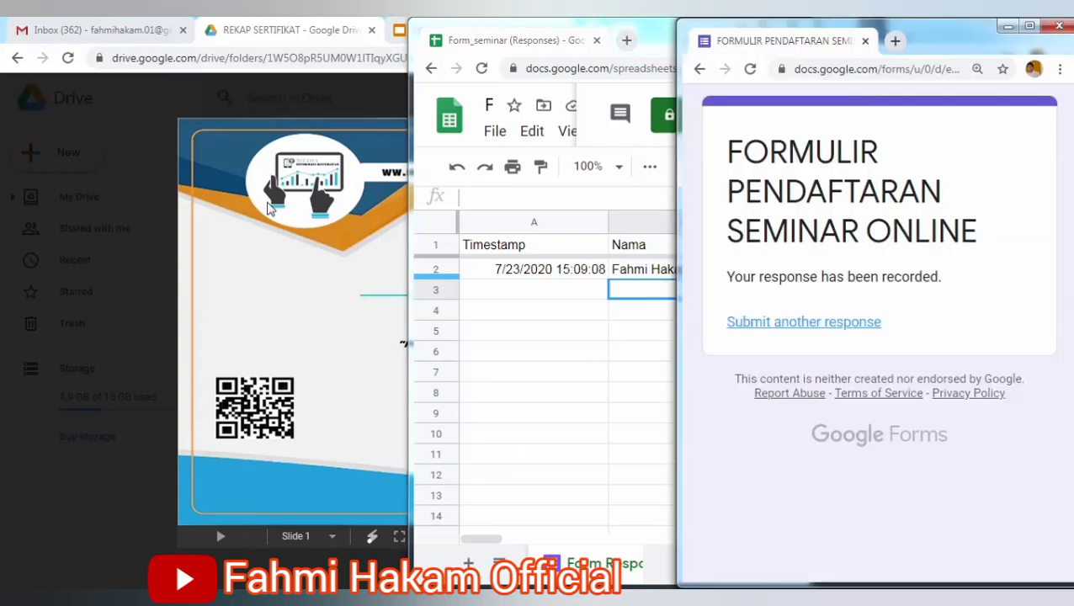
click(245, 600)
click(144, 236)
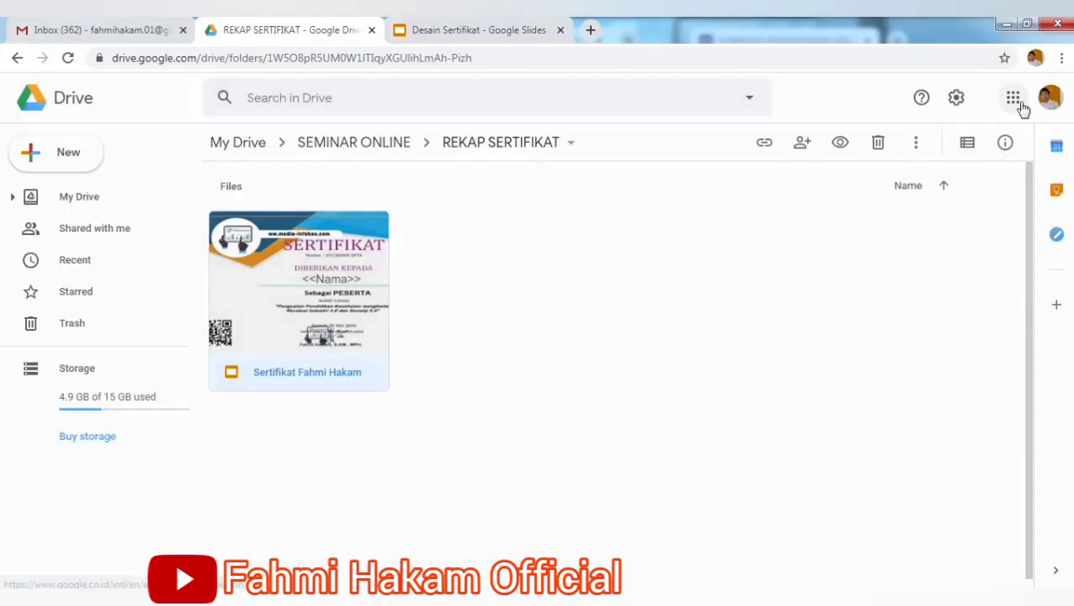
click(1027, 23)
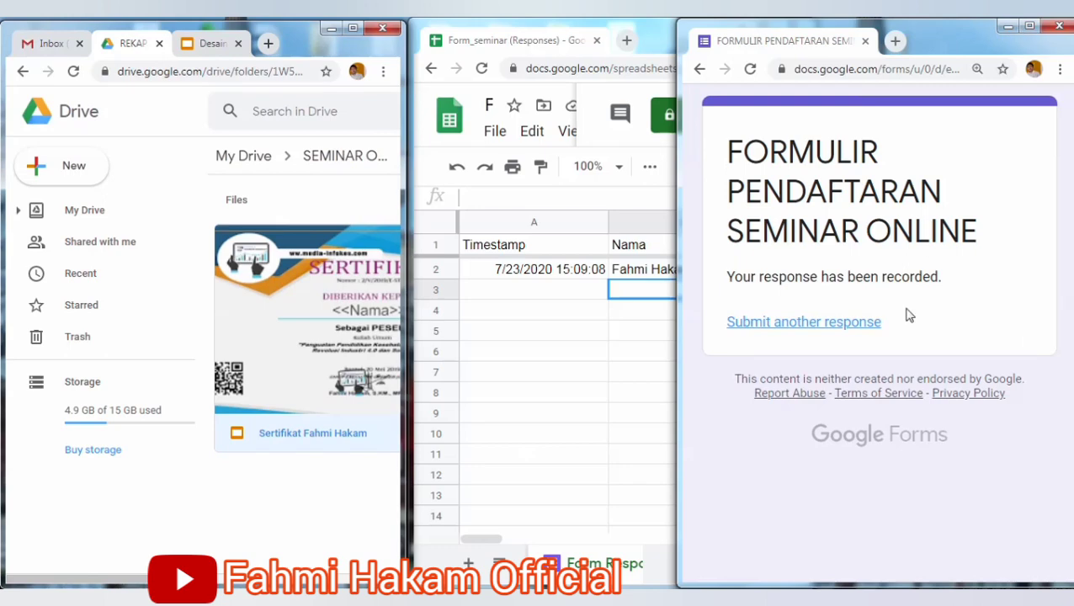
Start a new registration with the respondent's name and STIKes as Institusi.
click(877, 333)
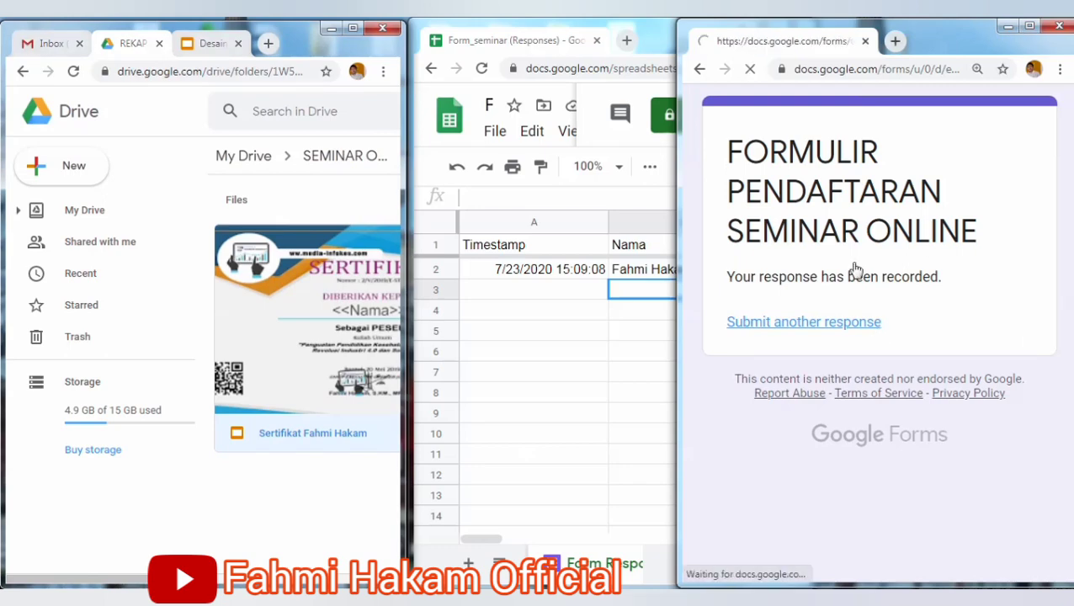
click(775, 438)
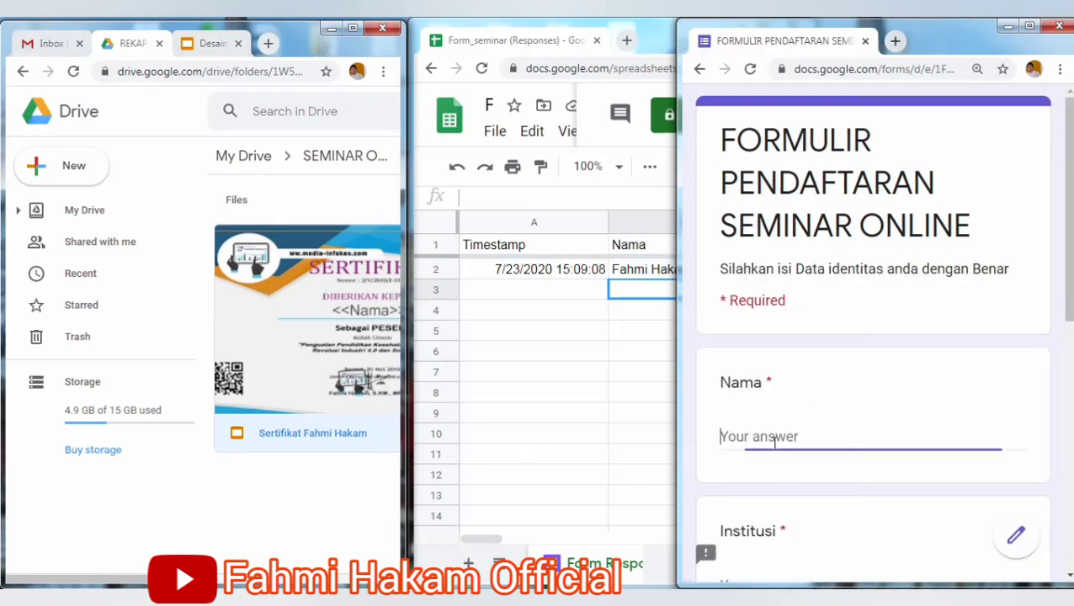
text(Budiarso)
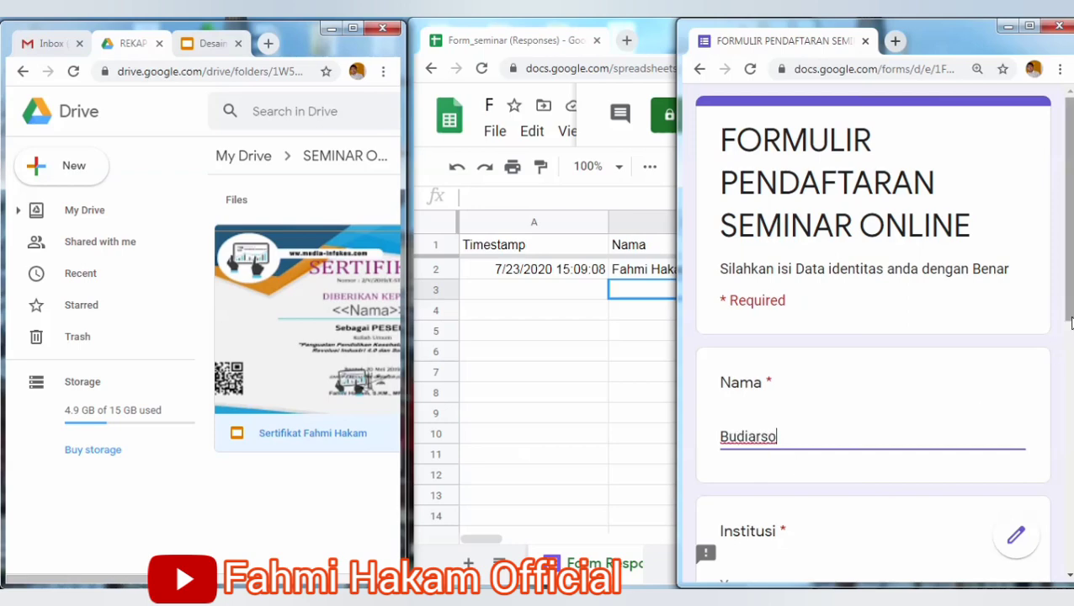
scroll(1064, 345, down, 2)
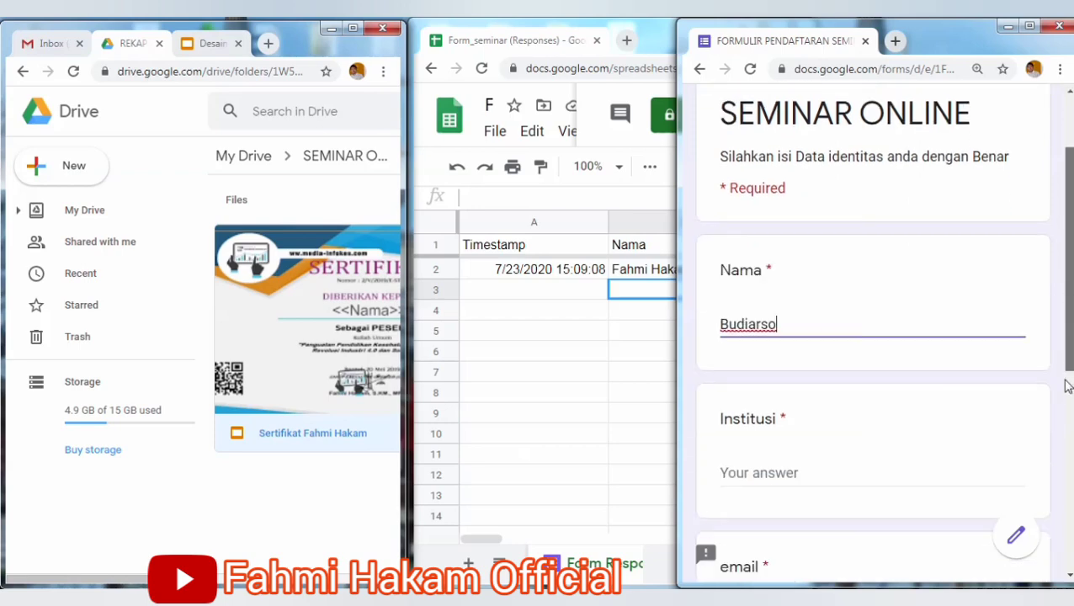
click(876, 430)
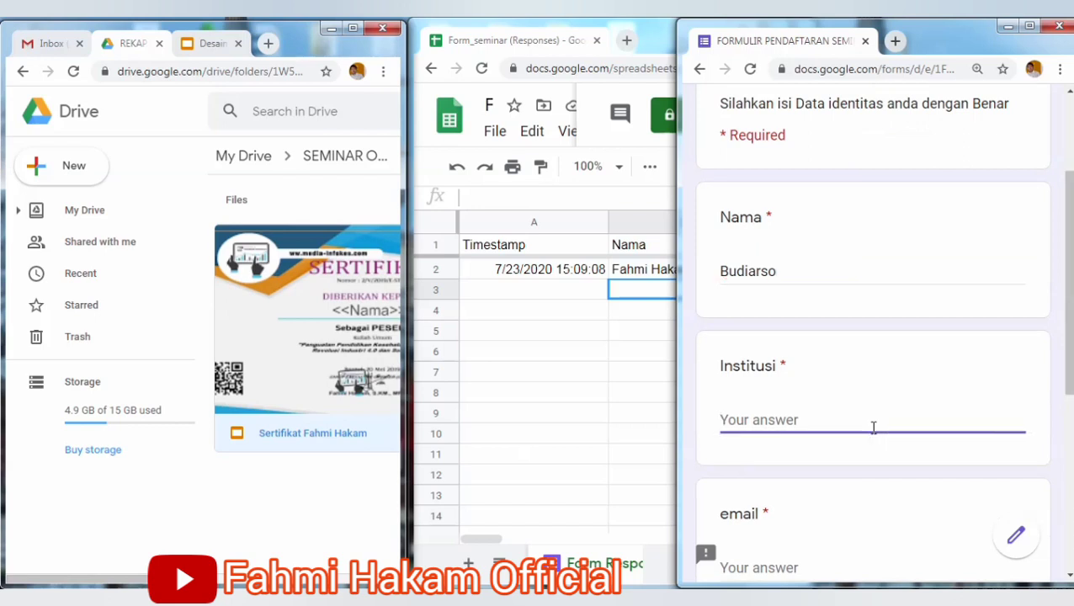
text(STIKes)
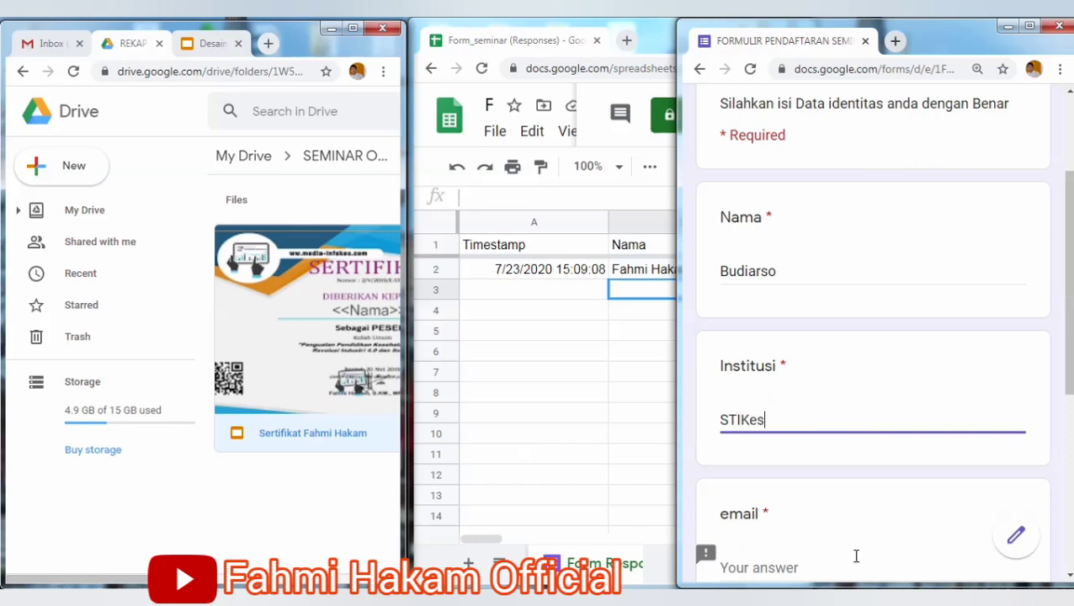
Enter the respondent's email and a numbers-only phone number, then submit.
click(851, 568)
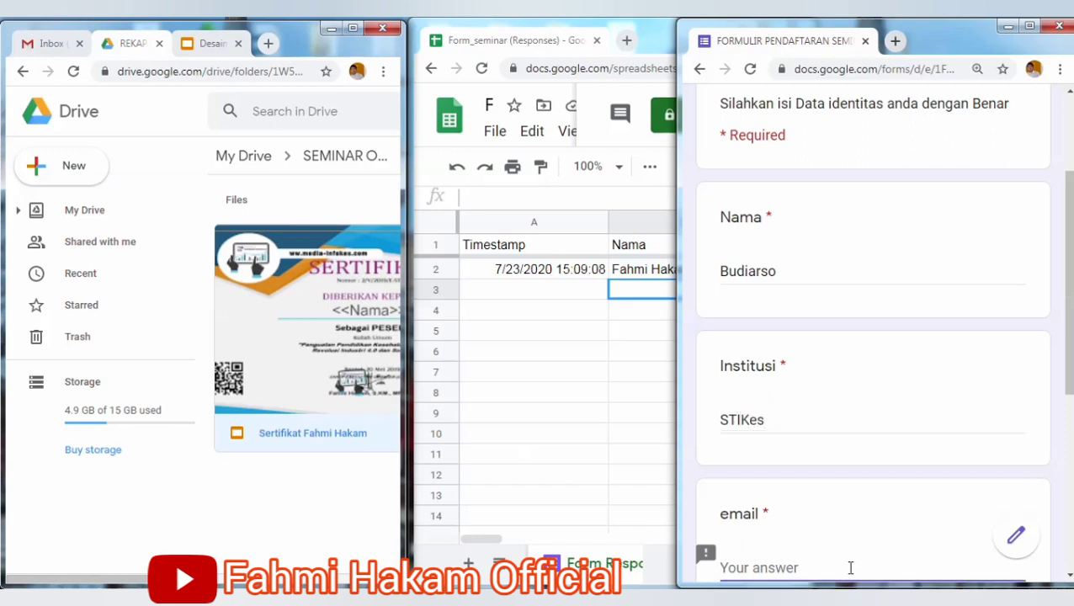
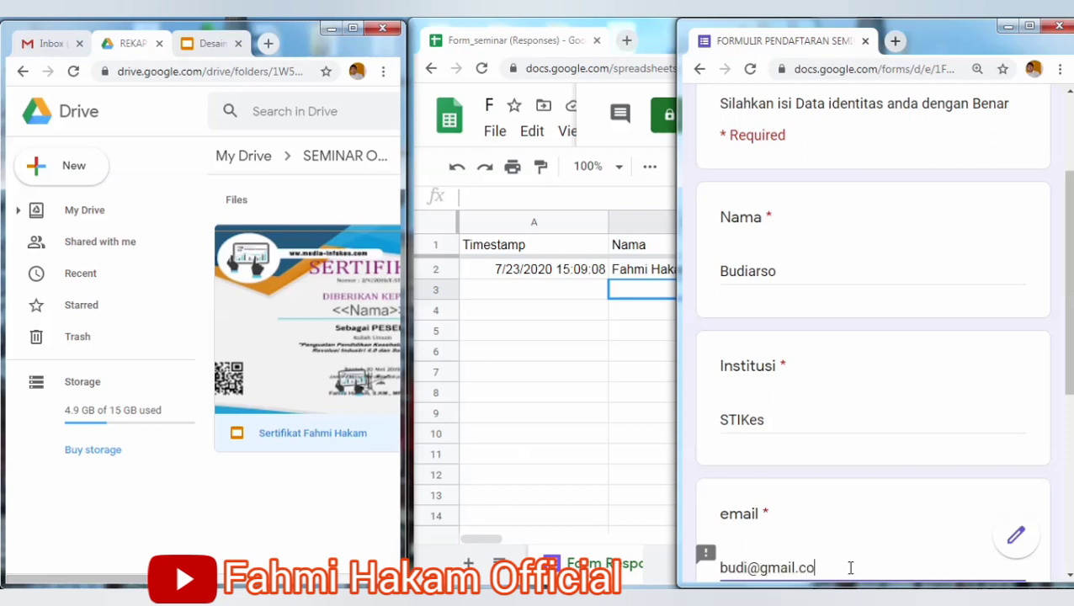
scroll(1071, 396, down, 3)
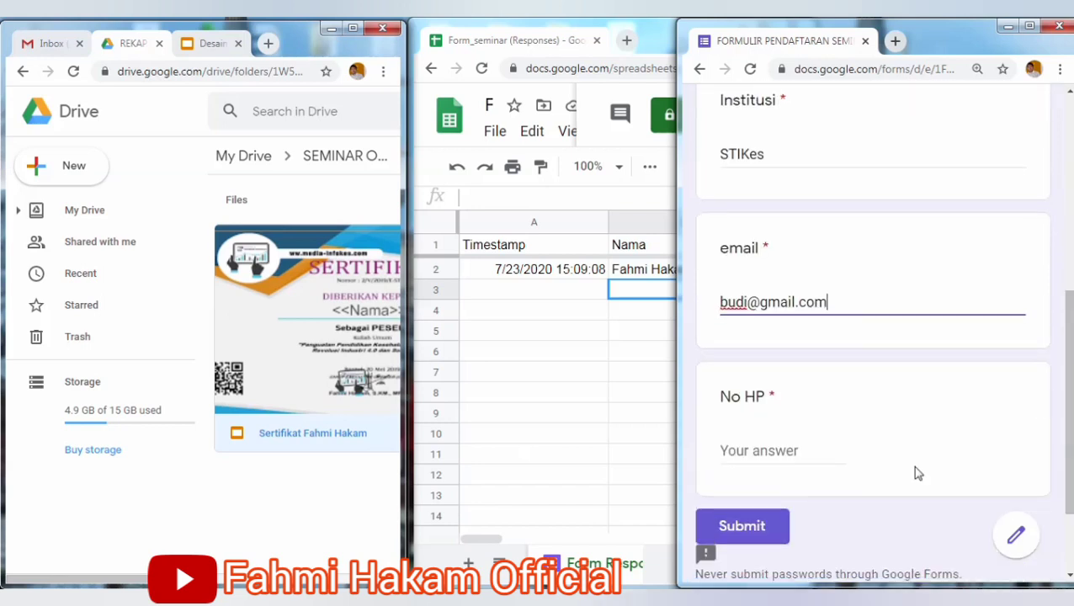
click(831, 459)
text(e)
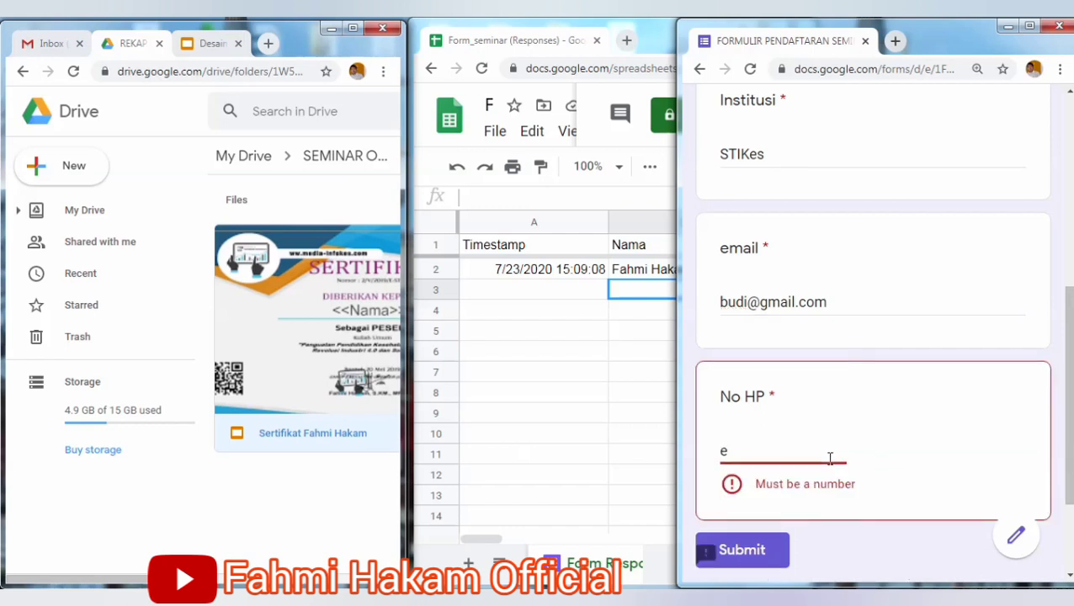
key(BackSpace)
text(242424)
click(764, 539)
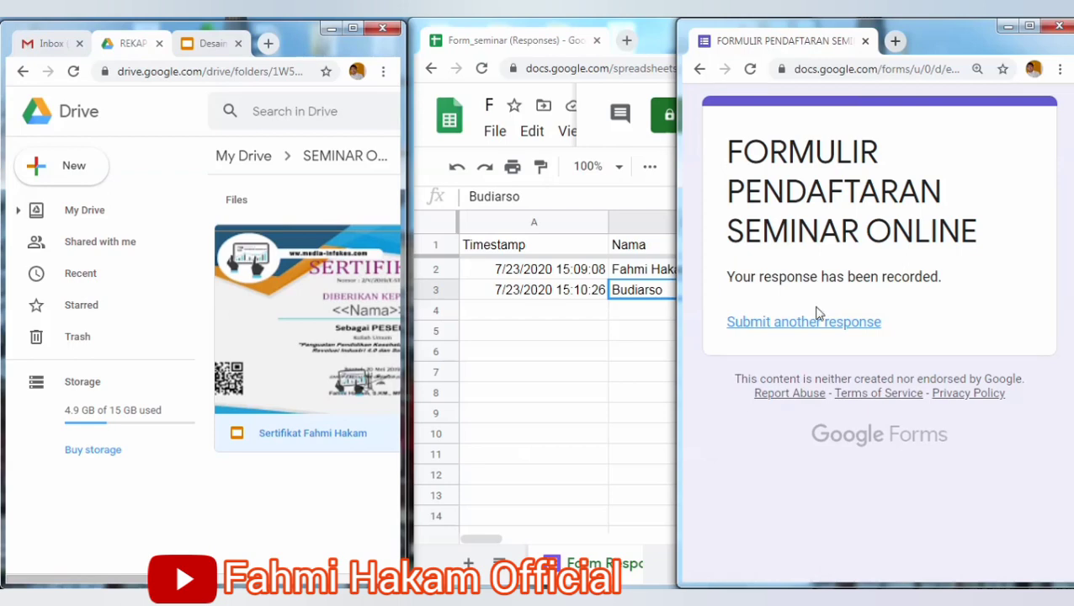
Start another form response with the participant's name and institution 'Universitas'.
click(817, 325)
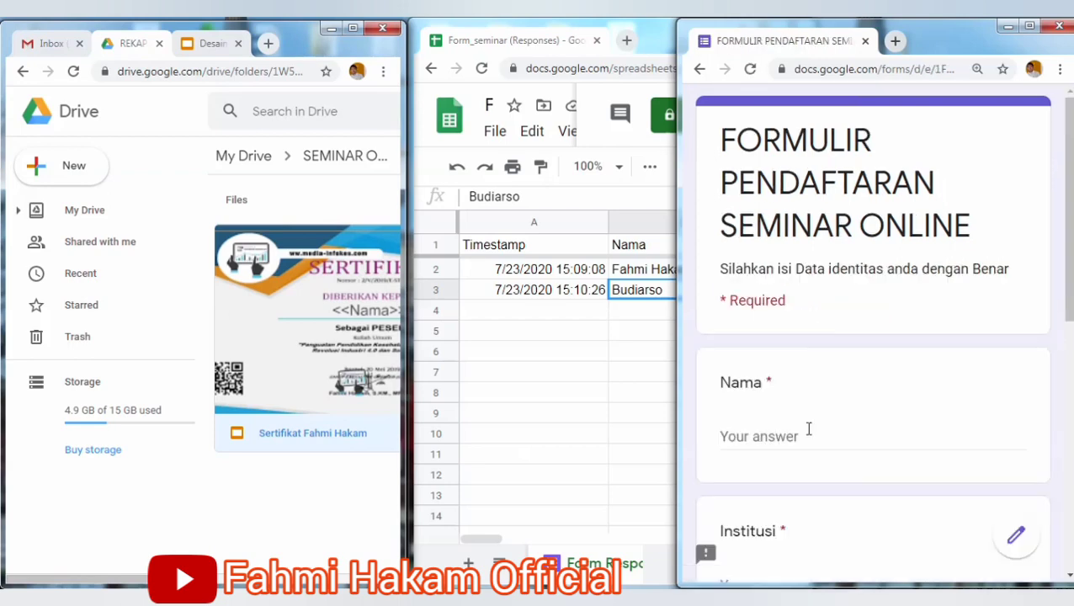
scroll(1067, 340, down, 2)
scroll(1069, 345, down, 1)
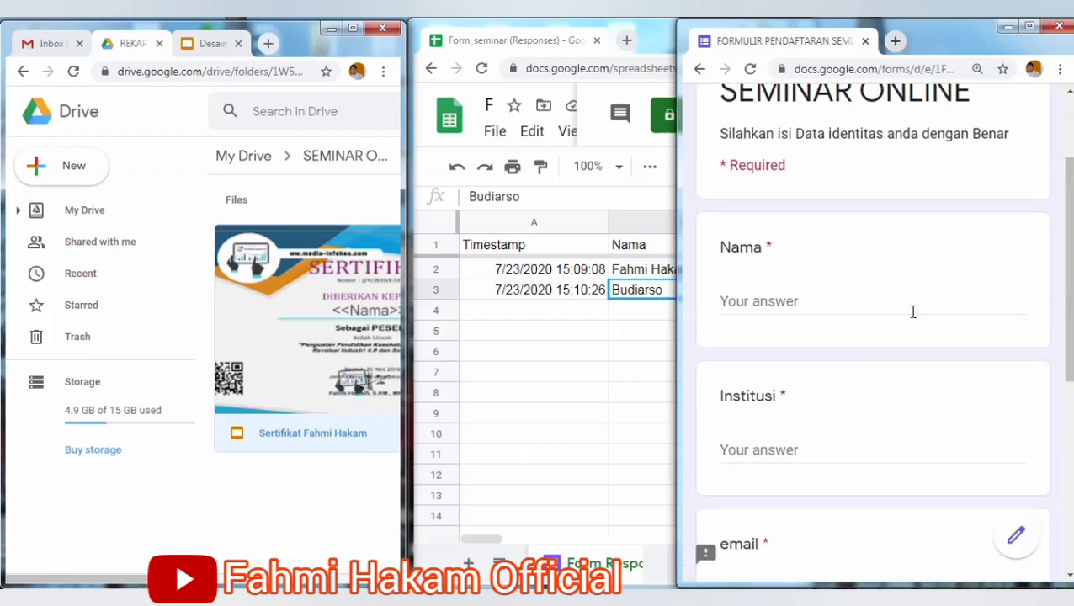
click(840, 306)
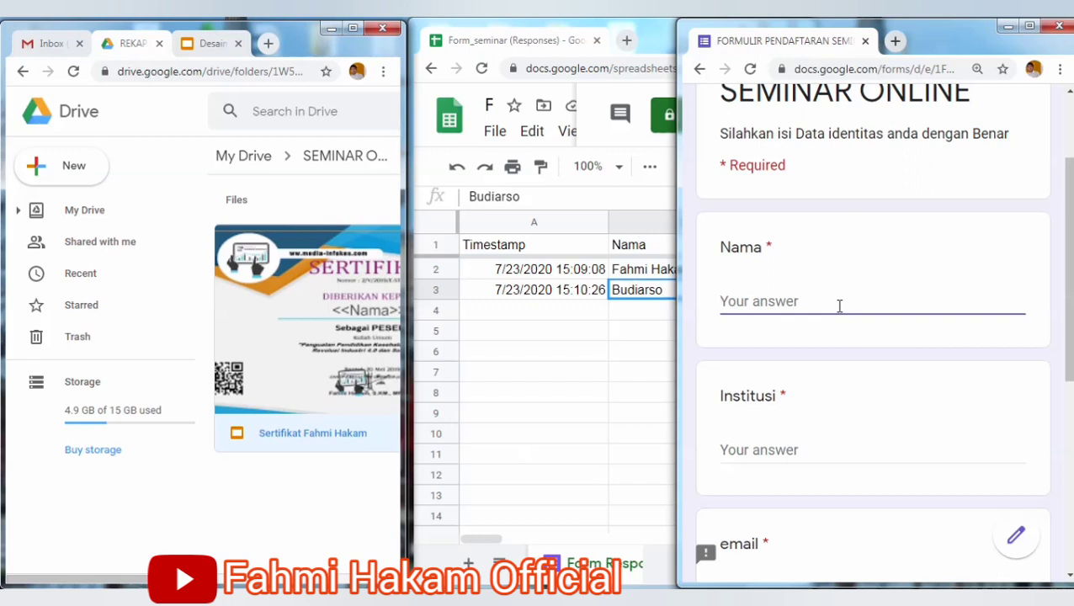
text(Jihan)
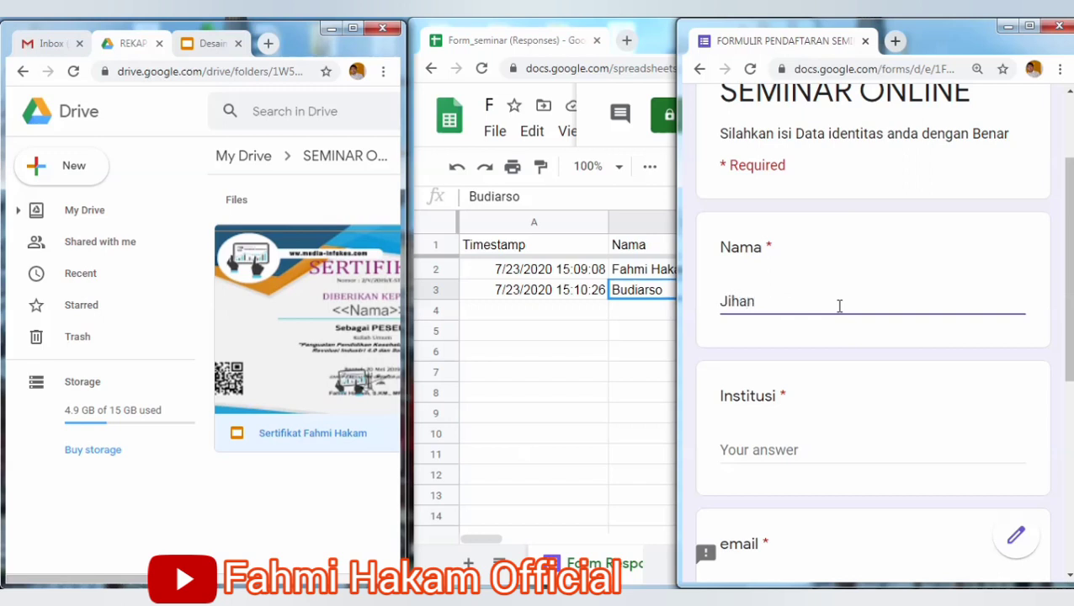
click(759, 452)
text(s)
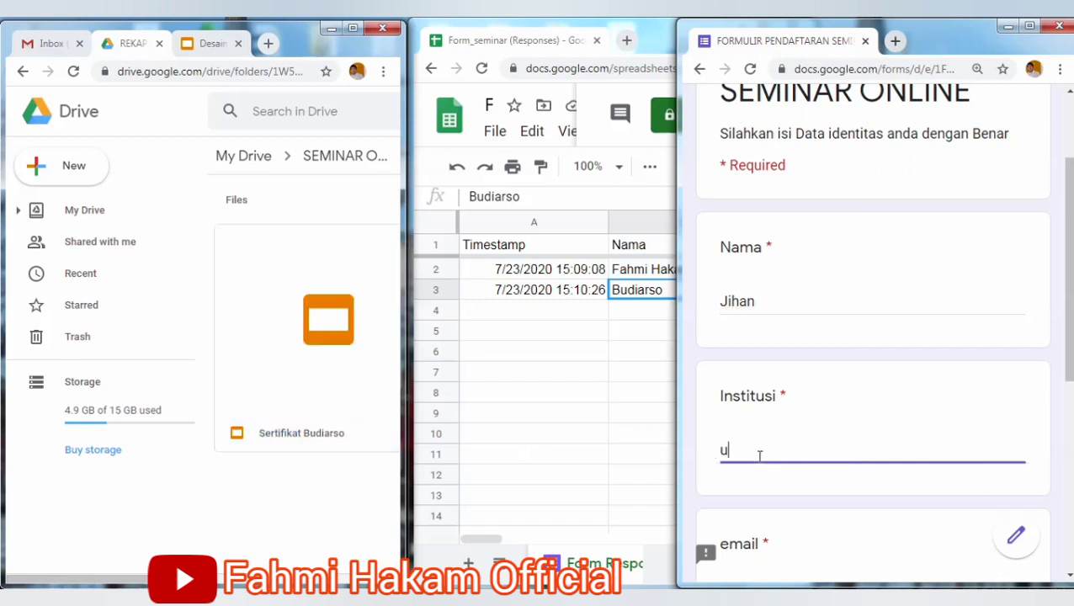
key(BackSpace)
text(Un)
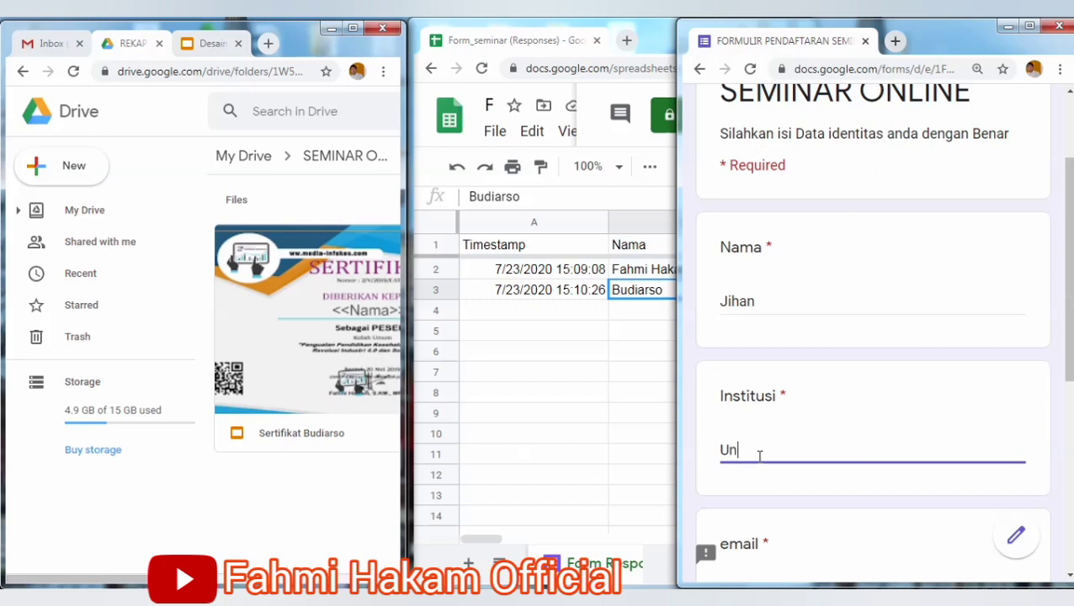
text(iversitas)
Fill in the participant's email and phone number, then submit the registration.
scroll(1050, 410, down, 3)
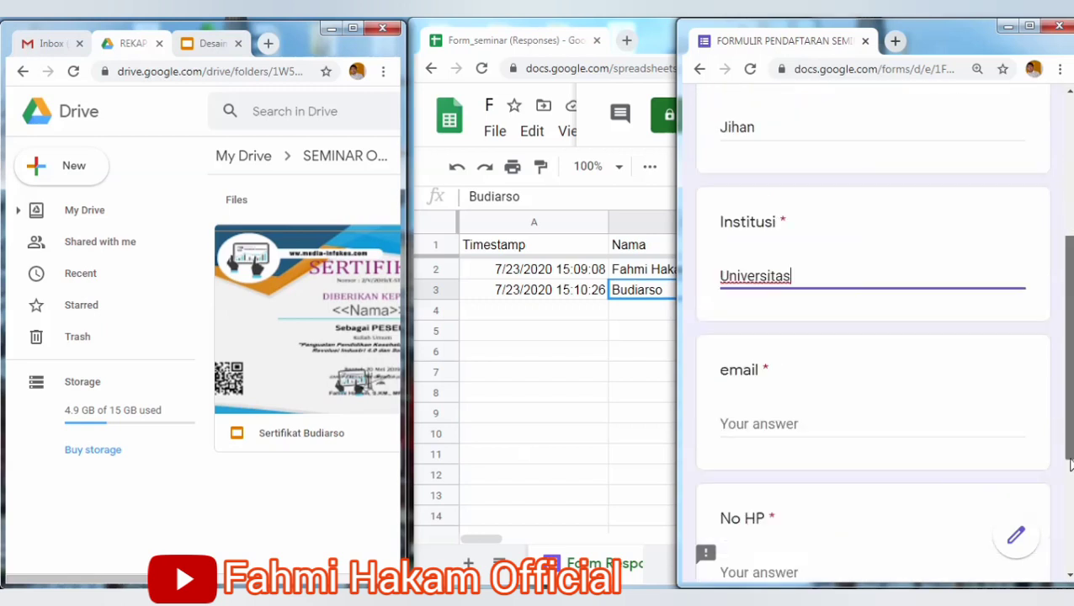
click(778, 409)
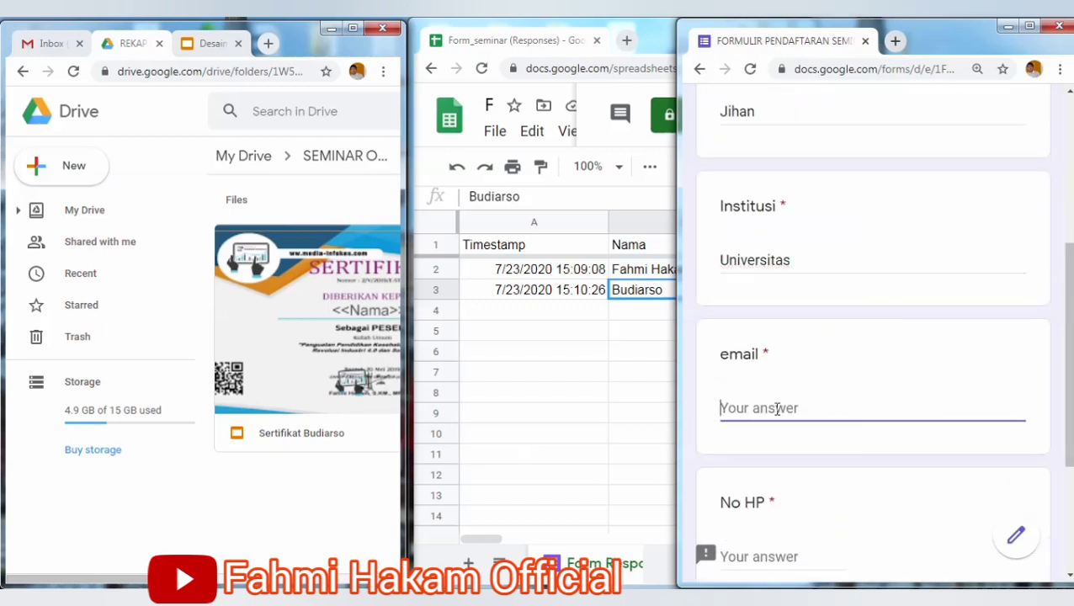
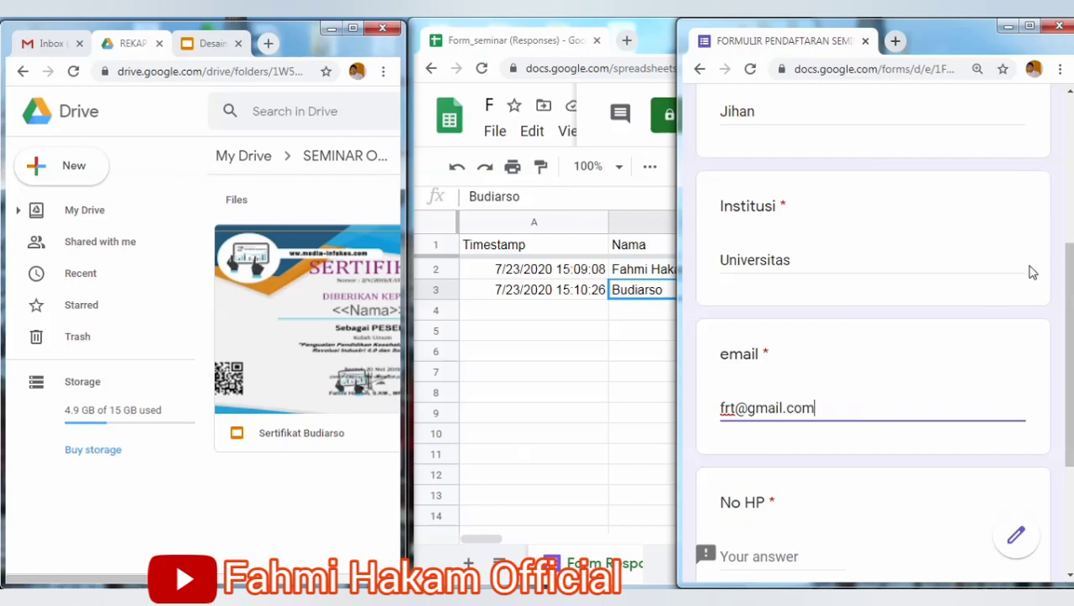
scroll(1032, 278, down, 2)
click(822, 417)
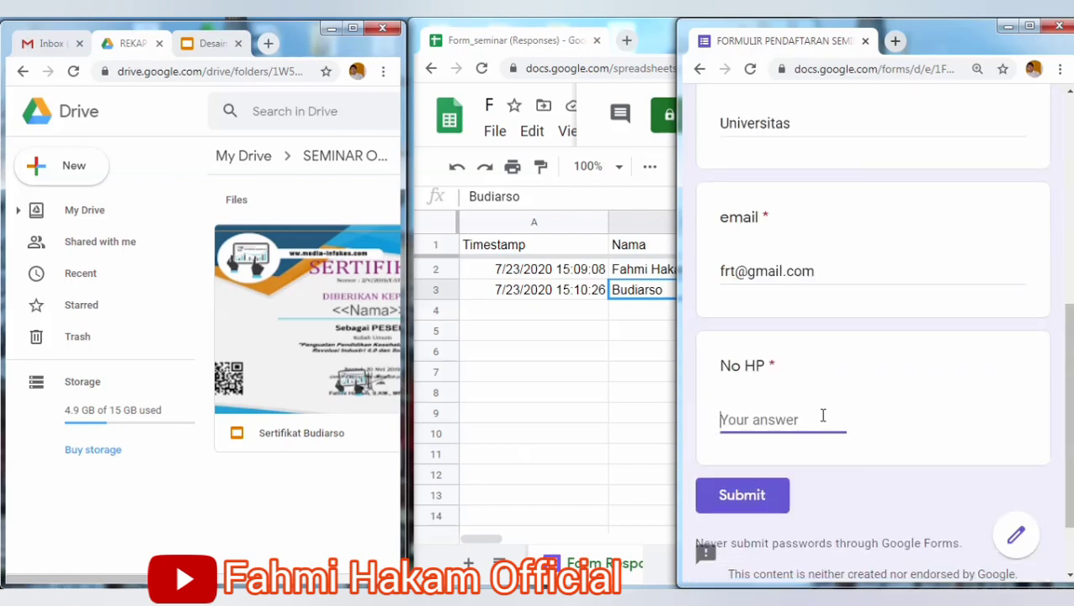
click(745, 497)
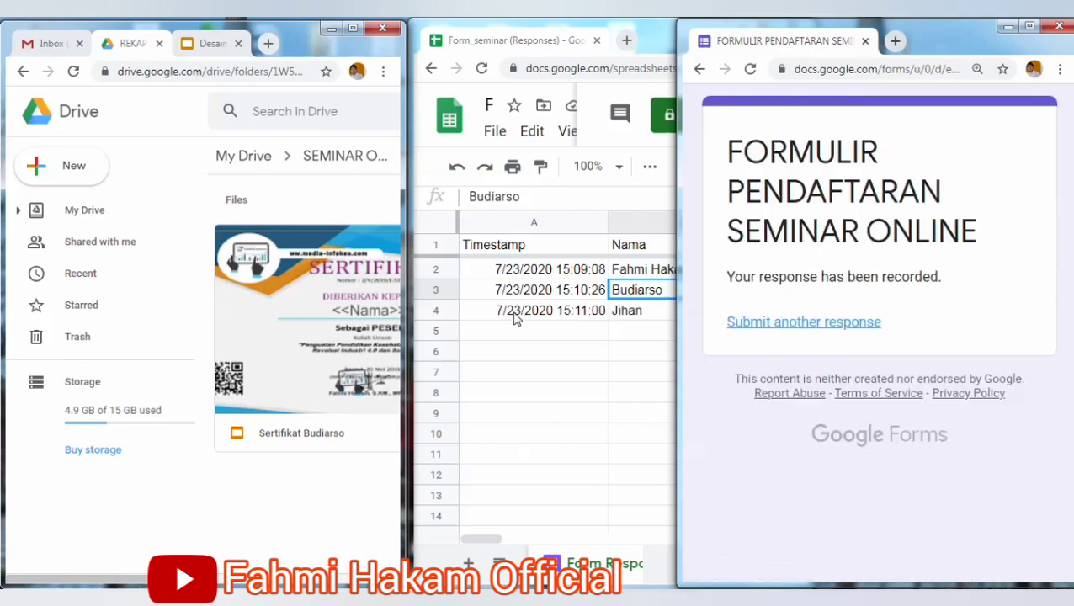
Reload and resubmit the confirmation page, then check the new rows in the responses sheet.
click(751, 69)
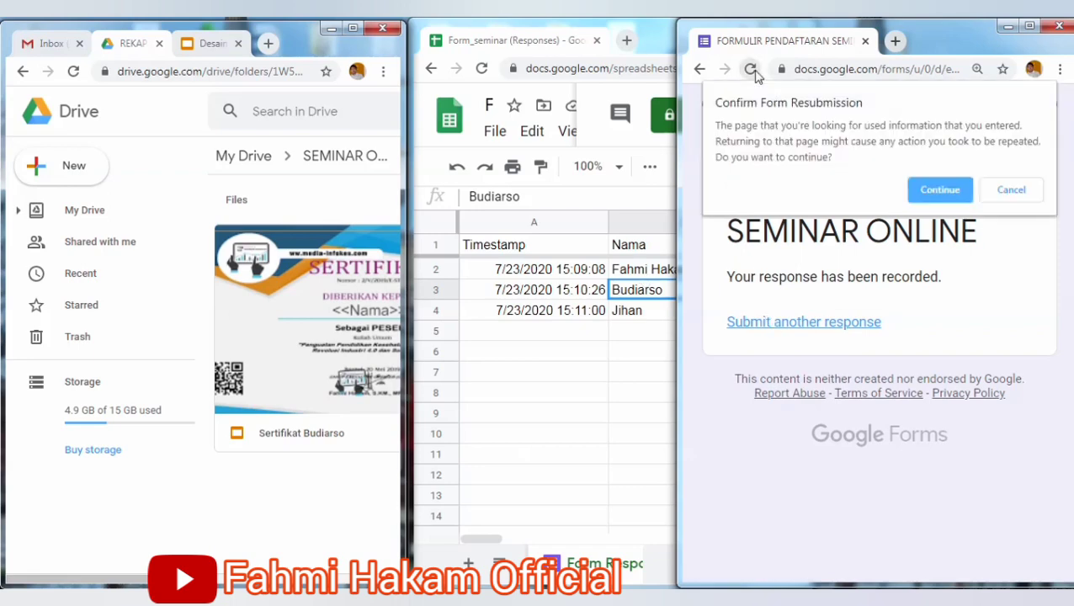
click(953, 190)
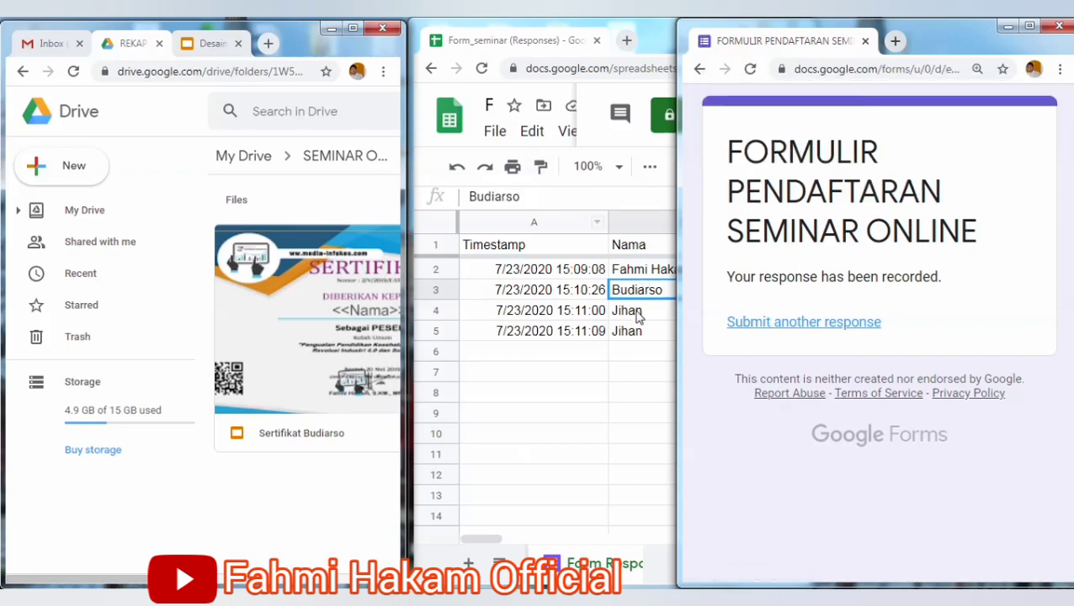
click(634, 272)
click(636, 295)
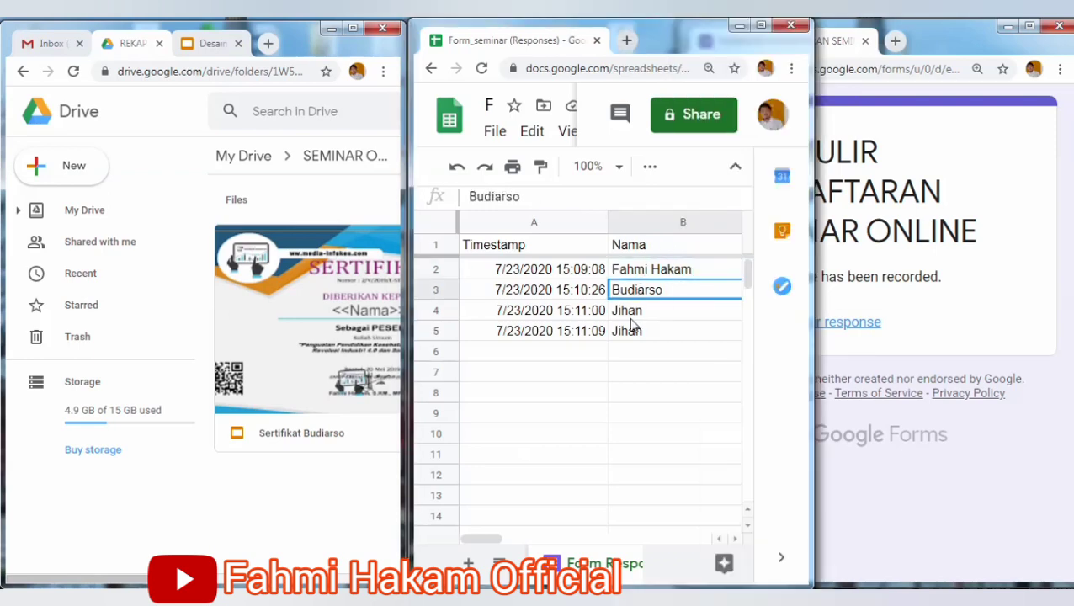
click(237, 492)
Refresh the REKAP SERTIFIKAT folder, preview the newest certificate and download it as PowerPoint.
double_click(354, 31)
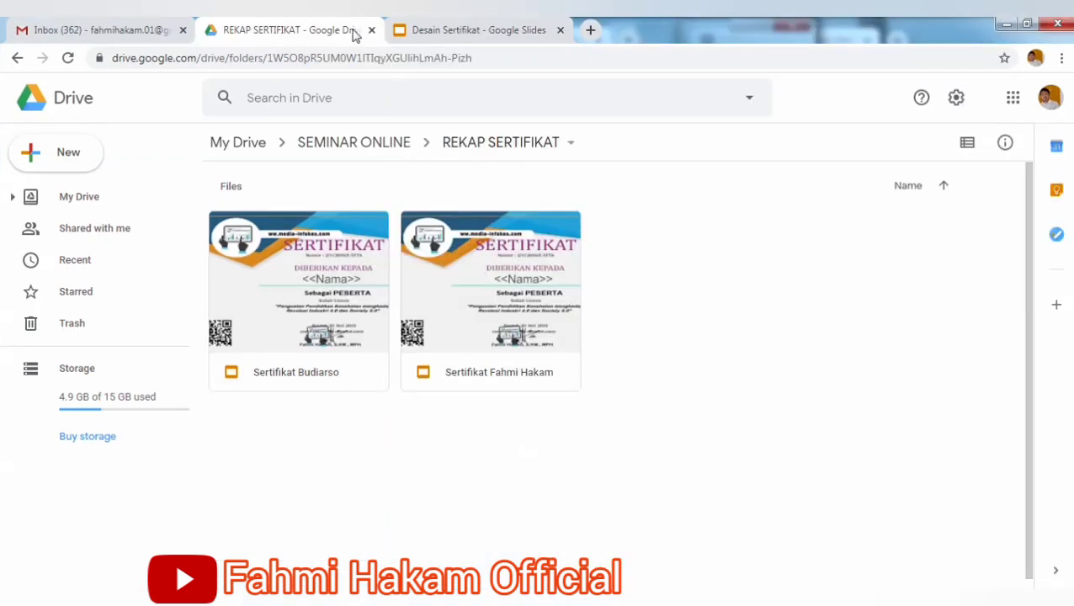
click(68, 59)
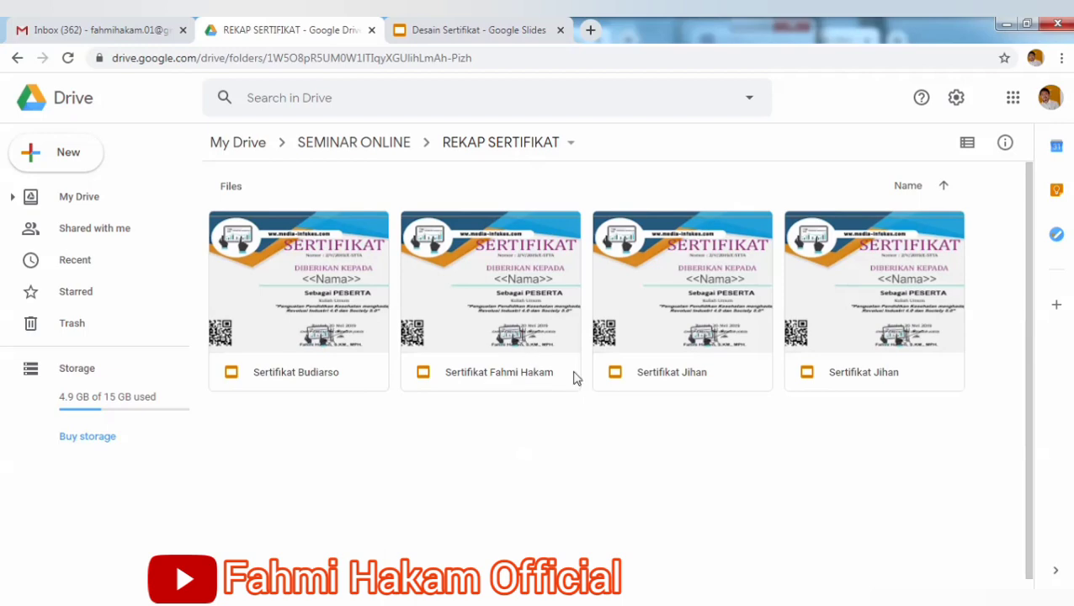
right_click(694, 350)
click(764, 227)
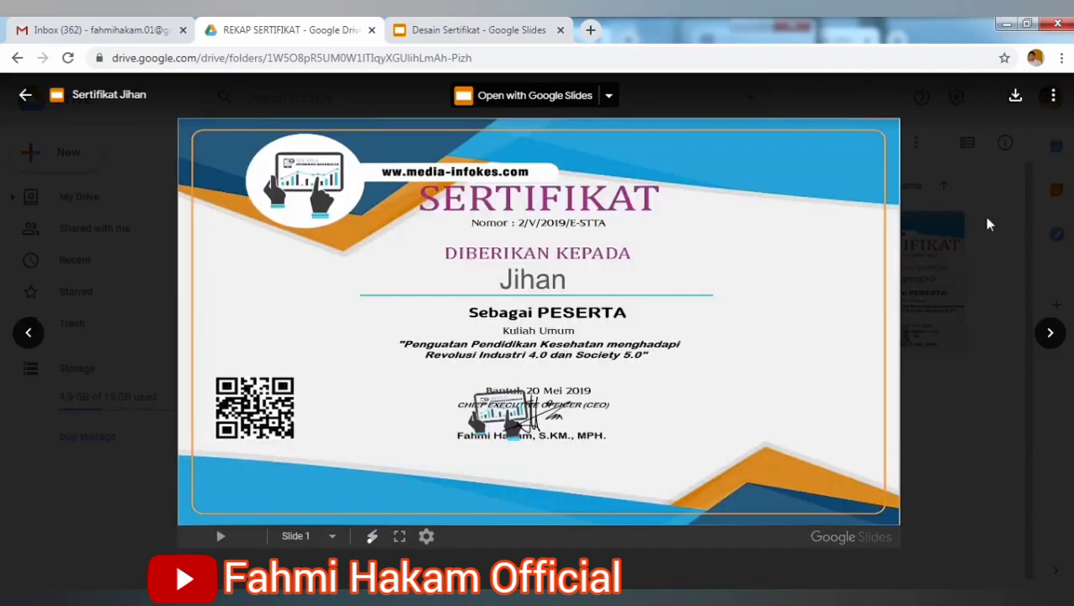
click(1015, 95)
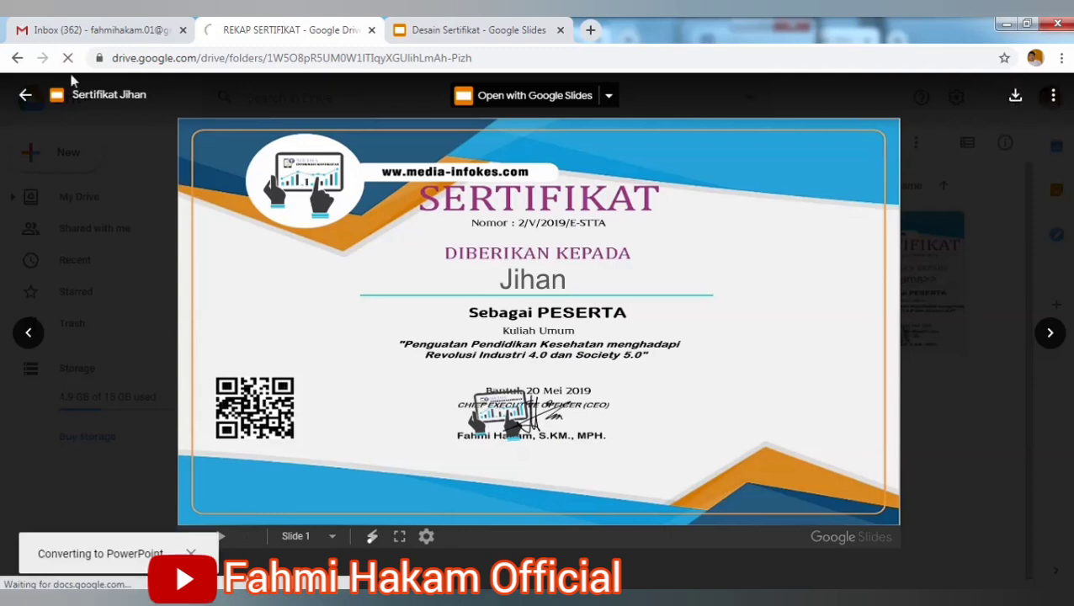
click(25, 94)
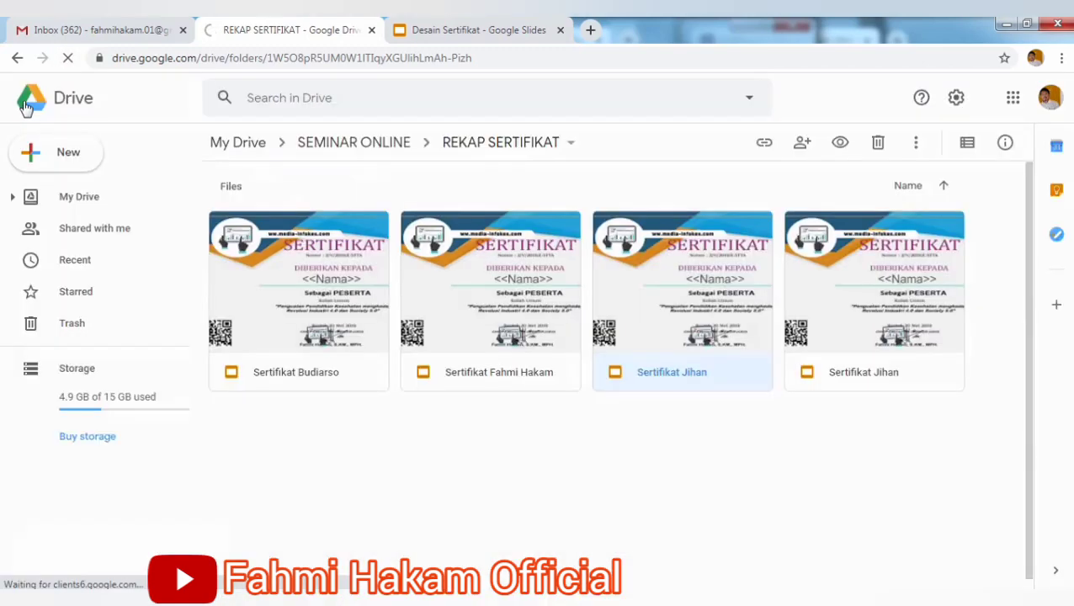
Try opening the second respondent's certificate in Google Slides, then close the blank tab.
click(320, 297)
right_click(320, 296)
mouse_move(534, 207)
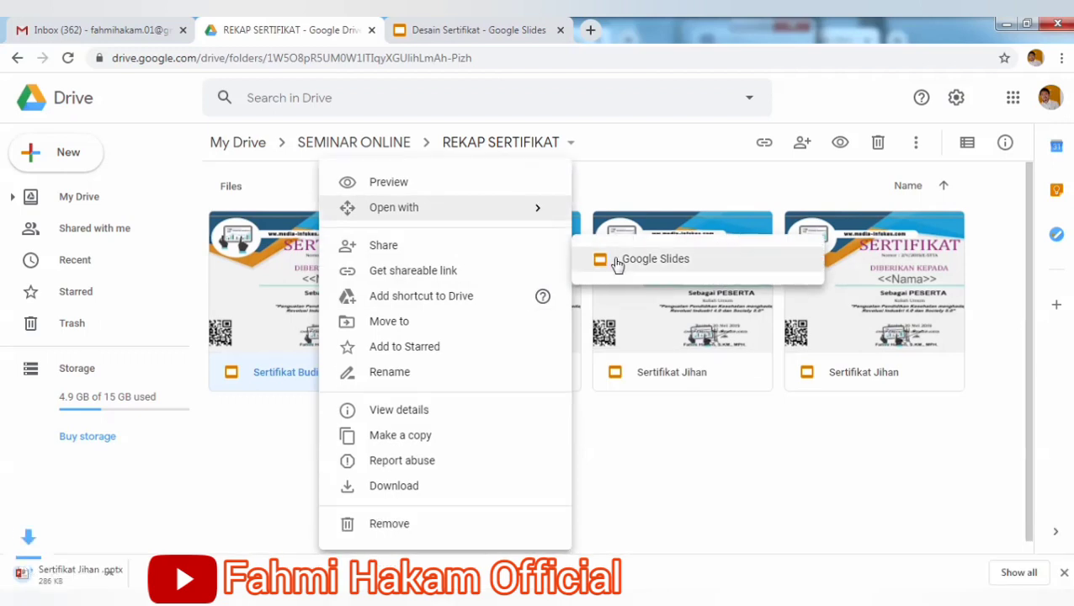
click(617, 263)
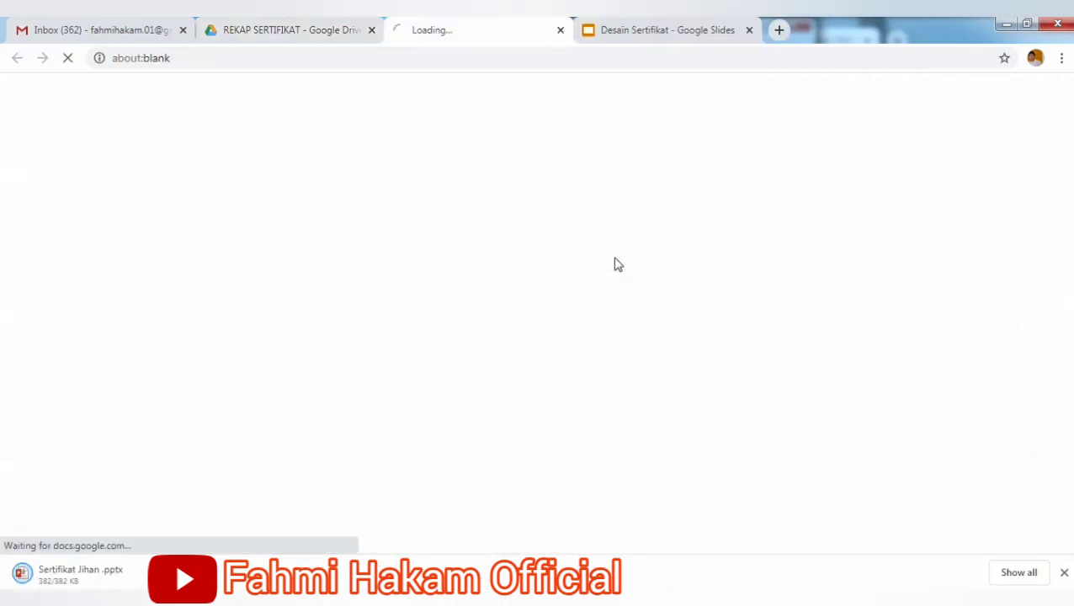
click(561, 29)
right_click(357, 267)
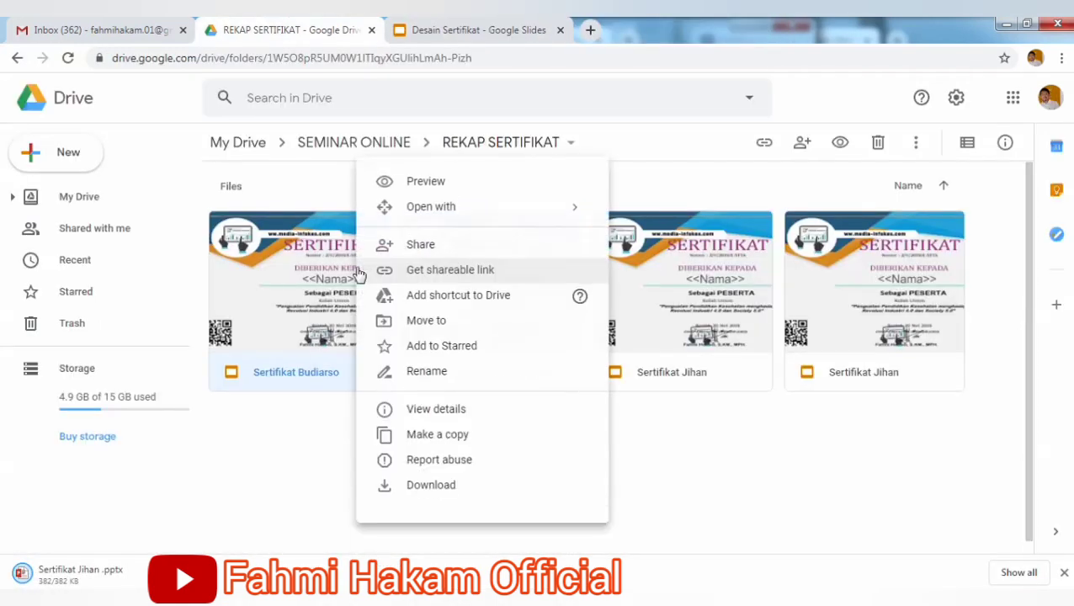
Preview the second respondent's PDF certificate, then return to the SEMINAR ONLINE folder.
click(504, 185)
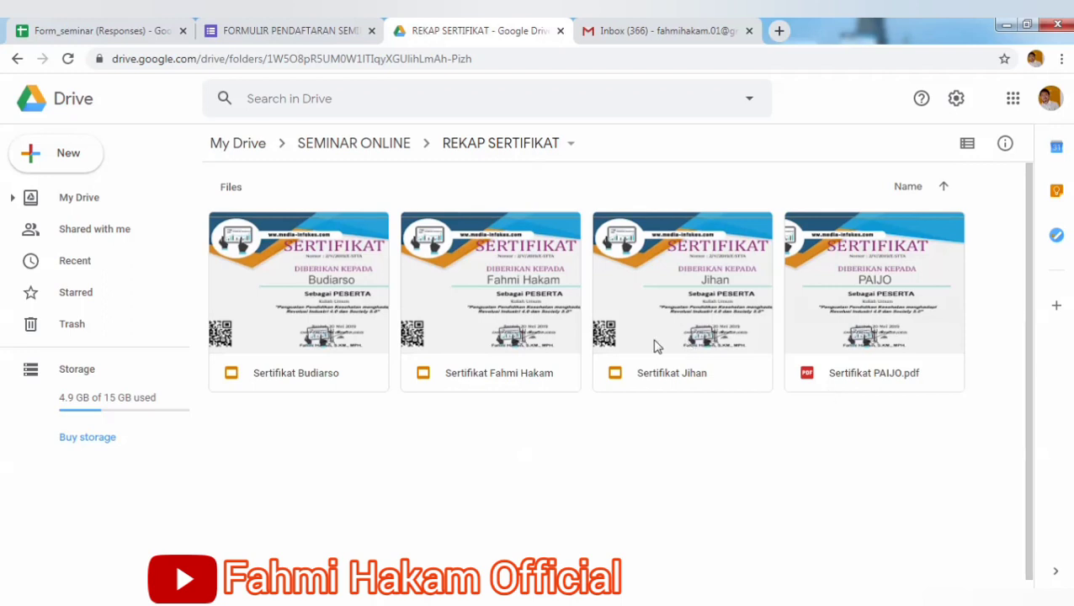
right_click(825, 367)
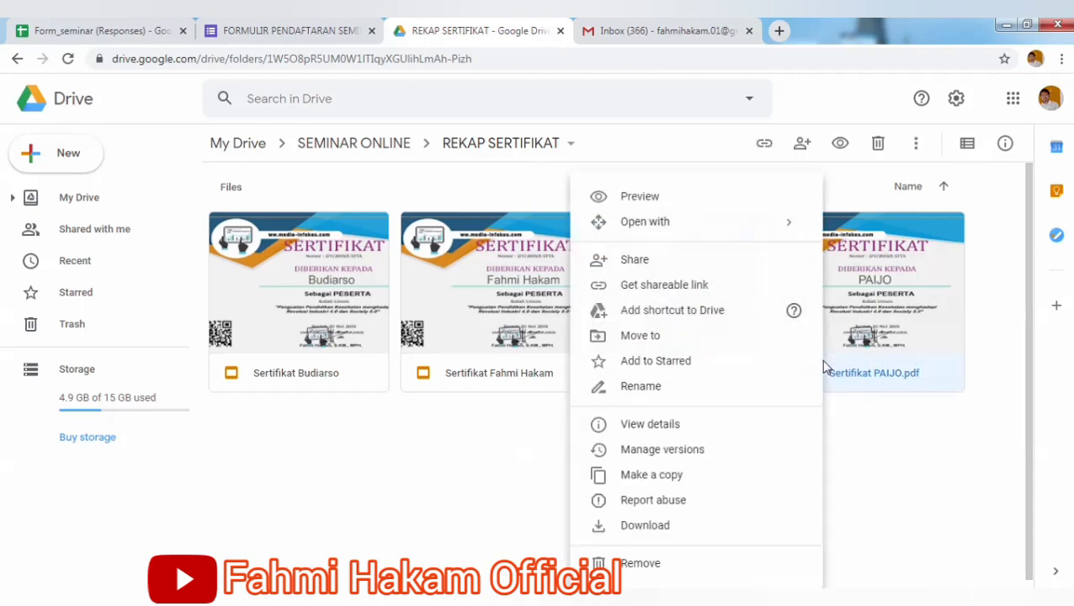
click(718, 211)
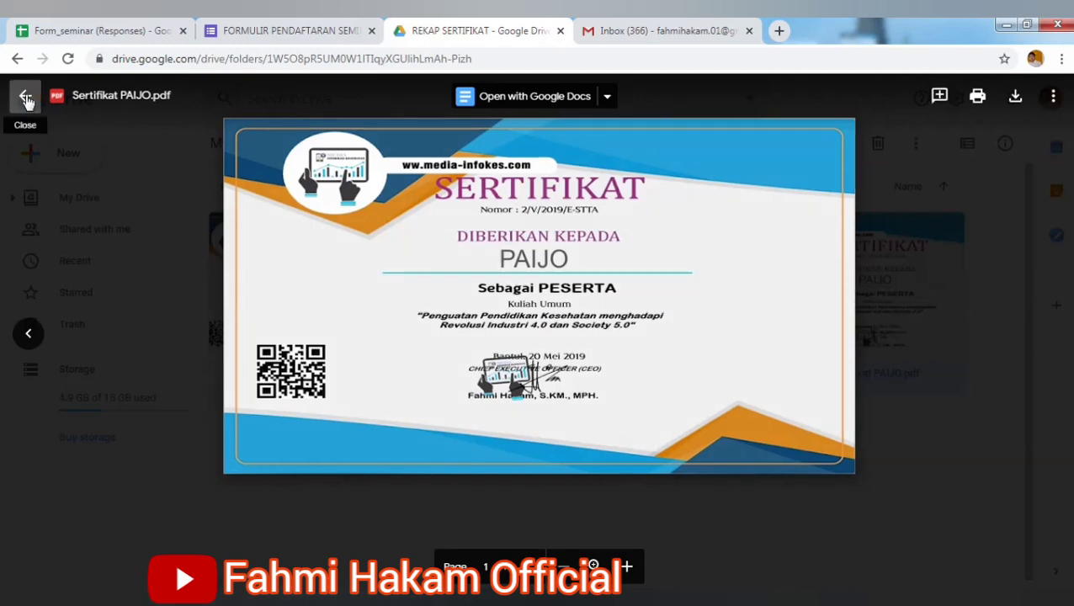
click(26, 99)
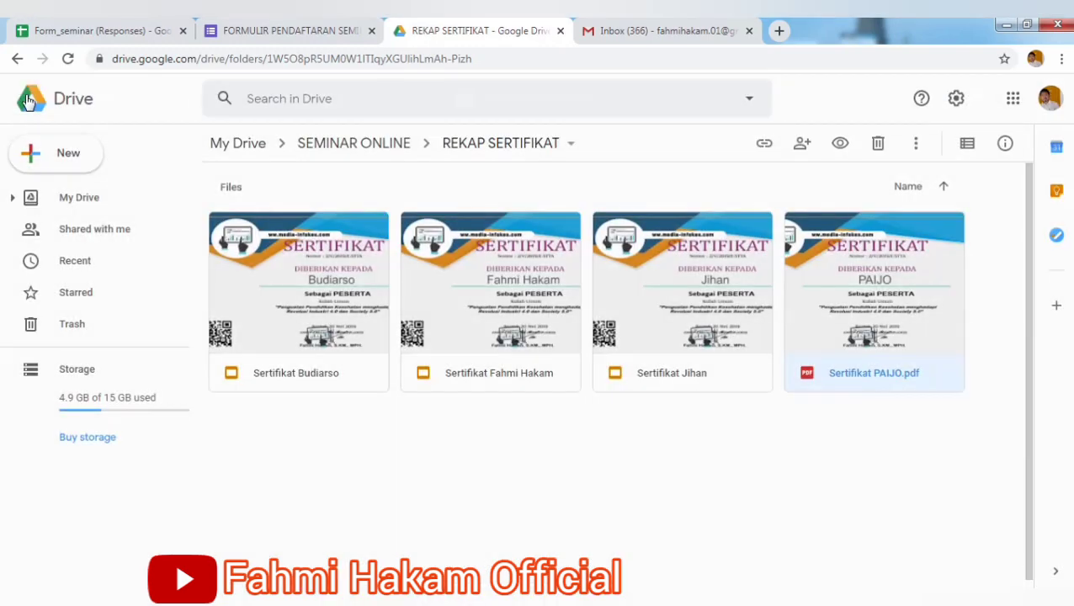
click(362, 144)
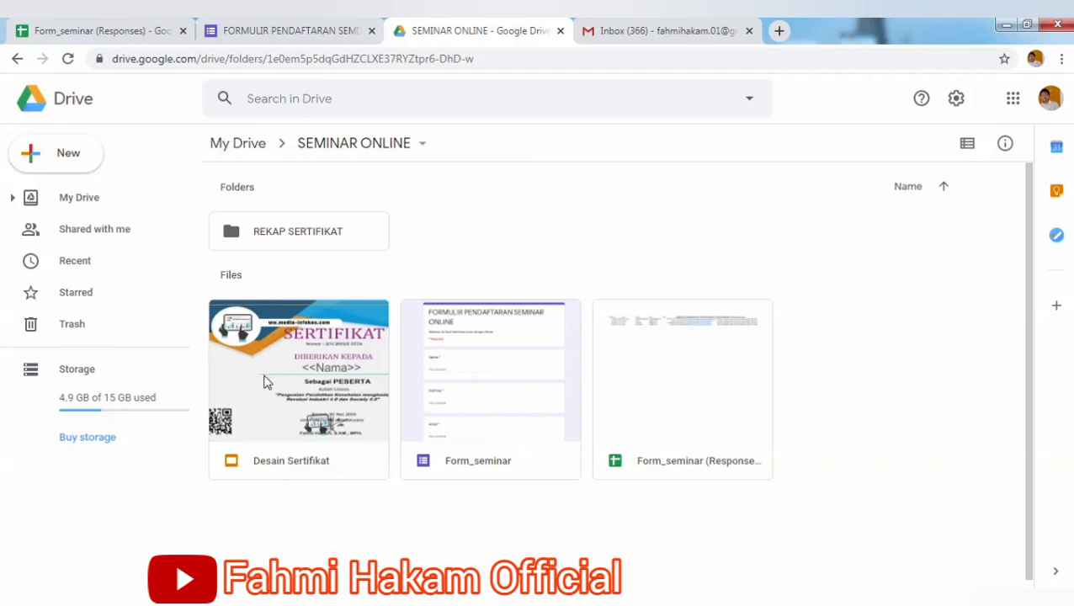
click(107, 31)
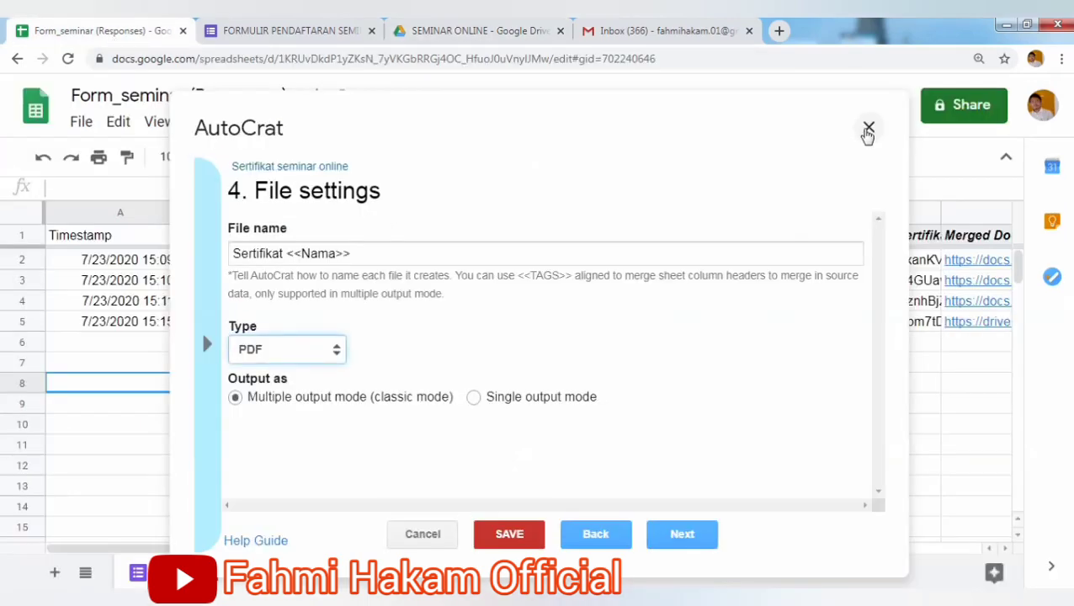
Close AutoCrat and relaunch it from the Add-ons menu.
click(869, 129)
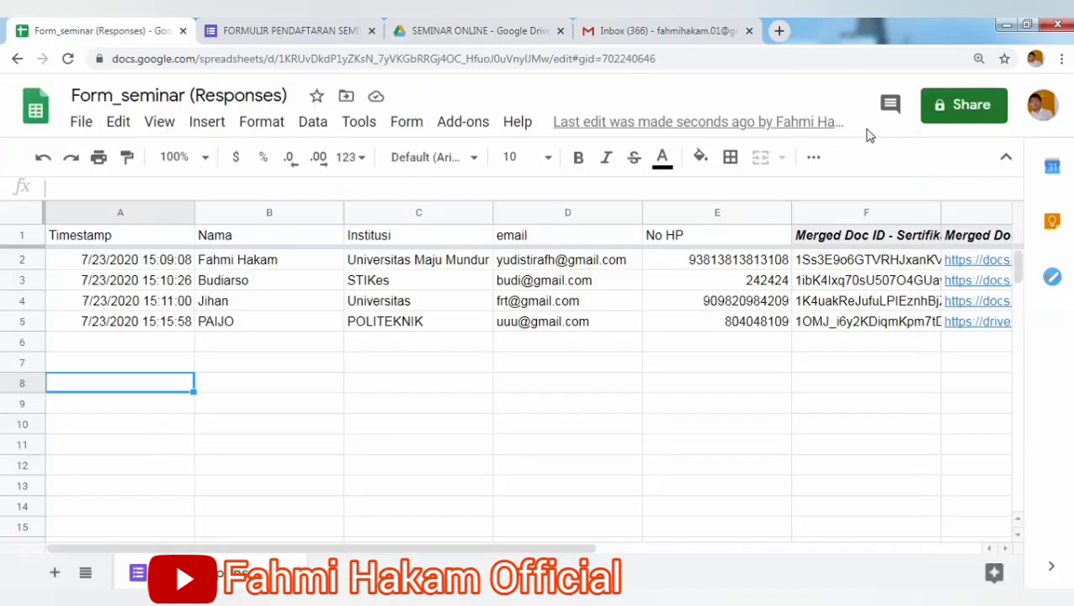
click(470, 126)
mouse_move(572, 215)
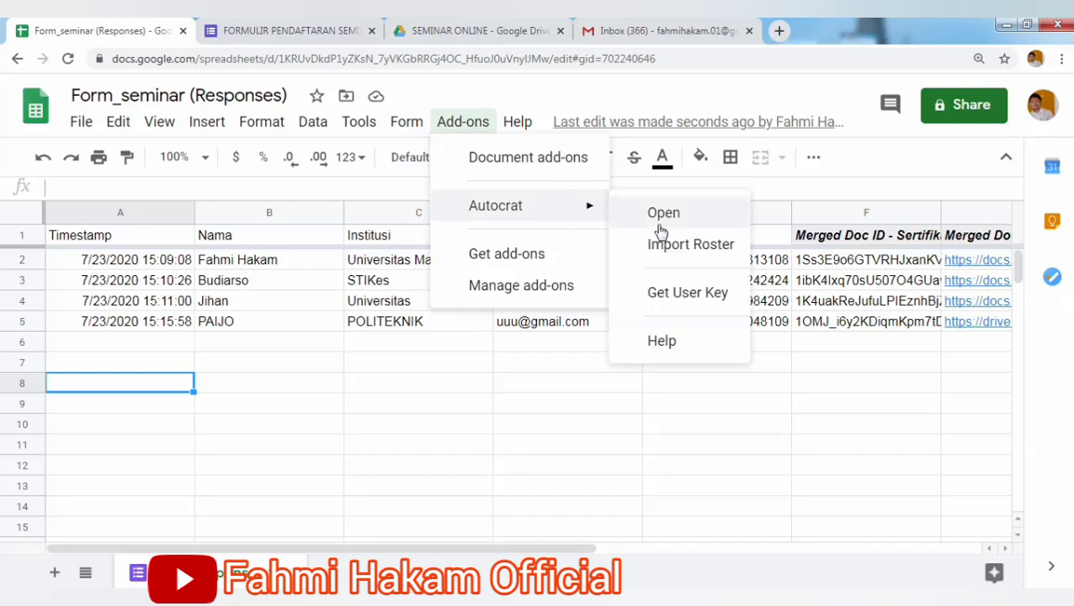
click(662, 213)
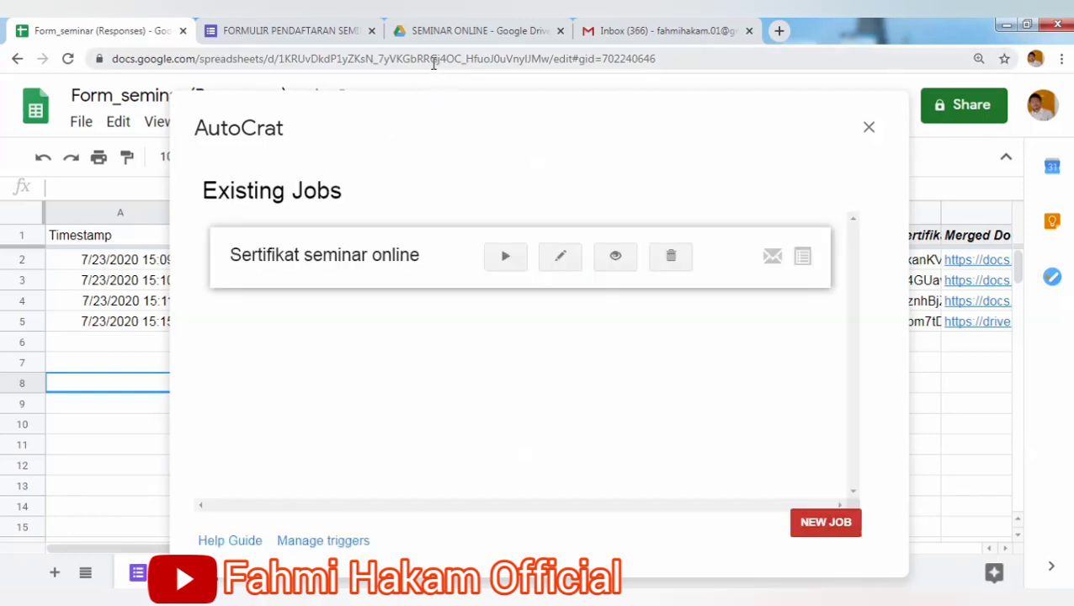
Step through the Sertifikat seminar online job settings to sharing and email, then close AutoCrat.
click(564, 262)
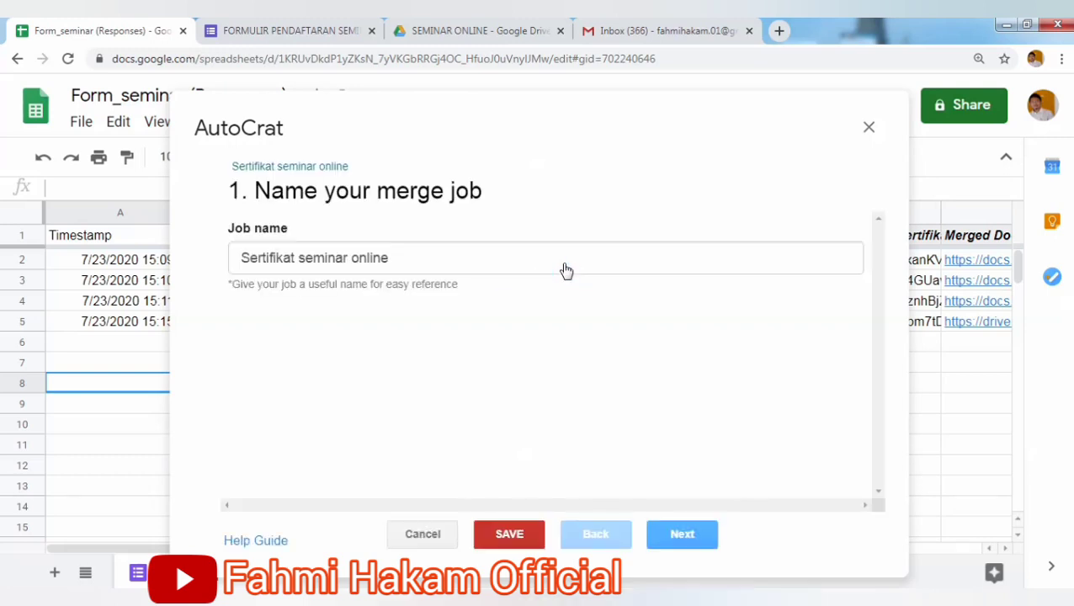
click(694, 532)
click(694, 533)
click(694, 533)
click(694, 533)
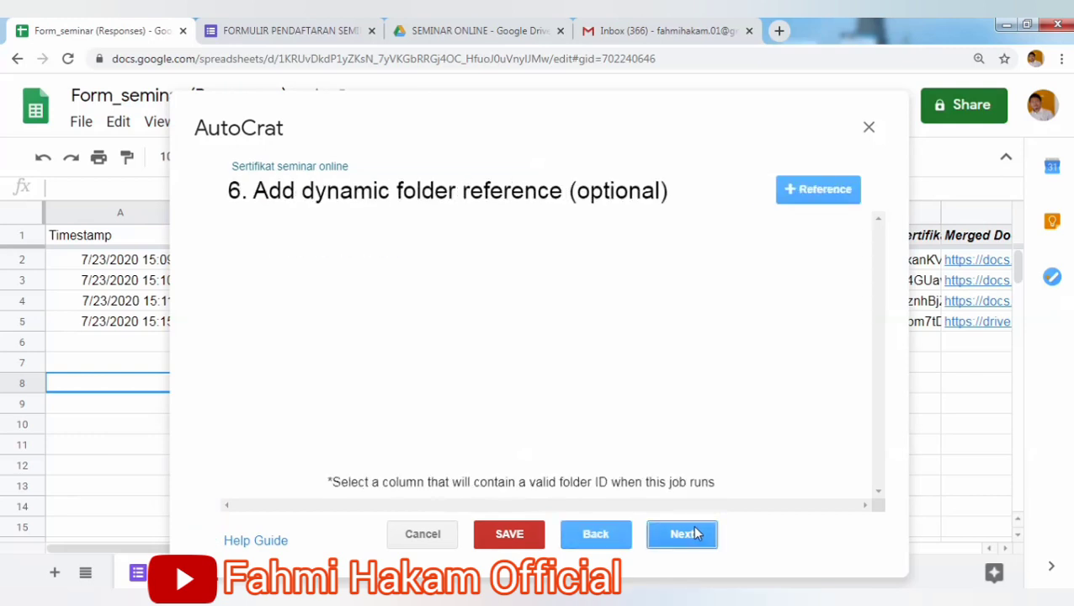
click(693, 533)
click(696, 533)
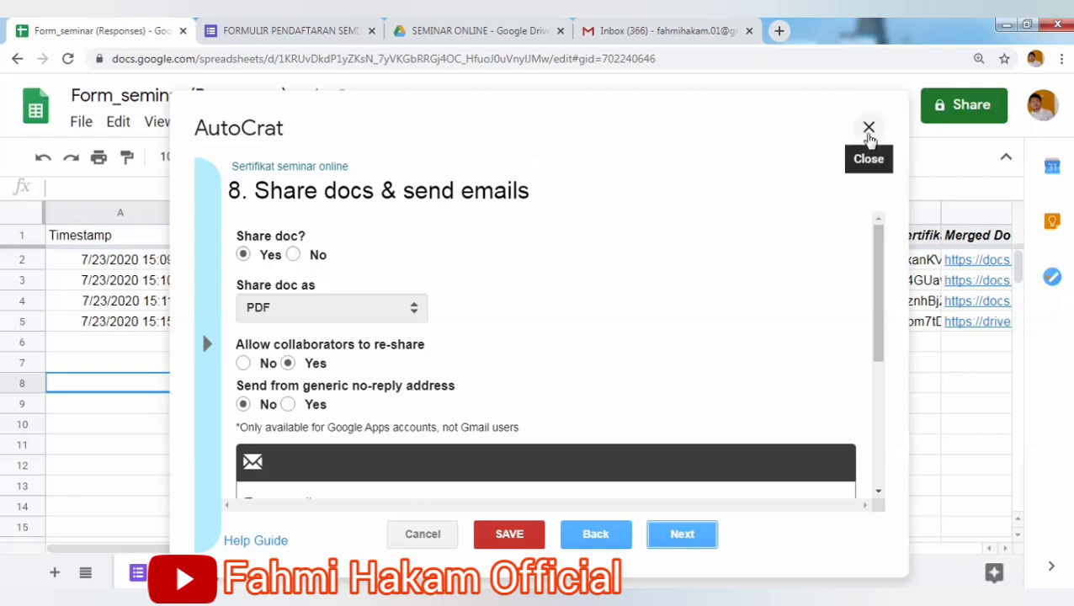
click(869, 130)
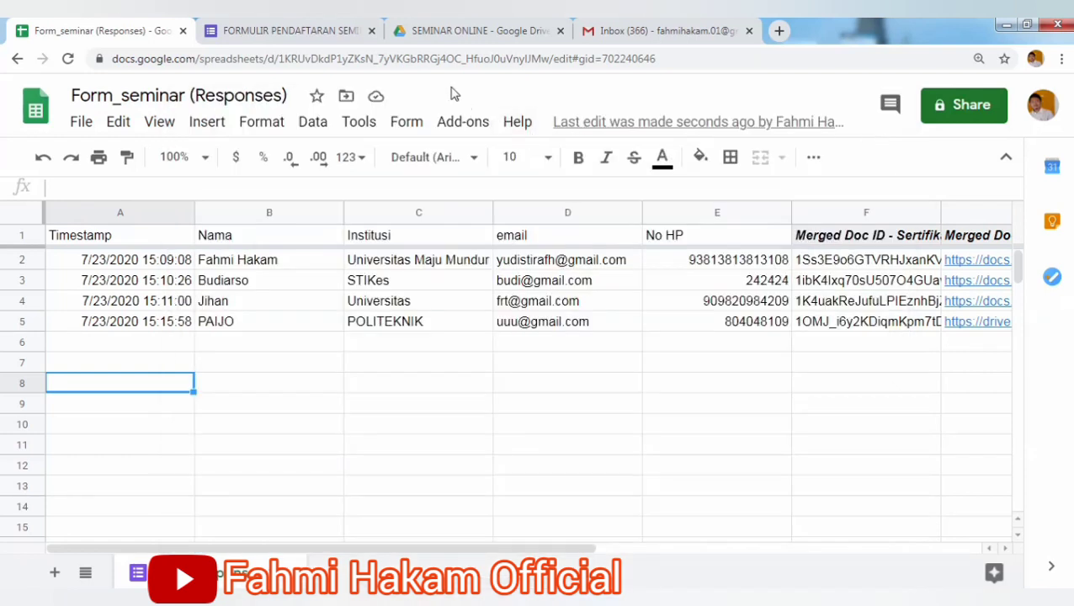
Look at the Desain Sertifikat template and the certificates inside REKAP SERTIFIKAT.
click(410, 37)
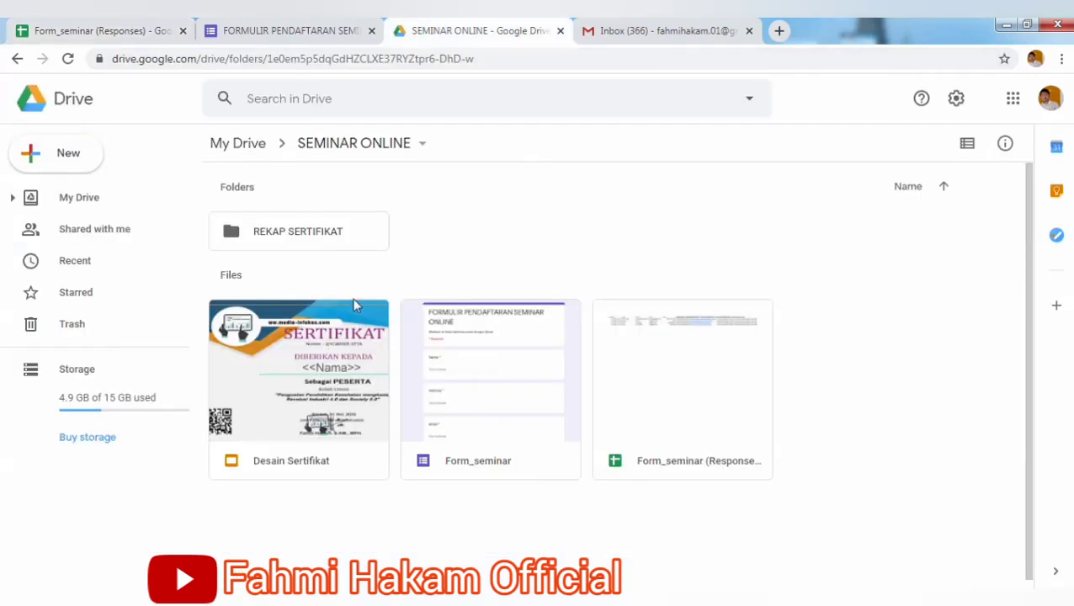
double_click(285, 397)
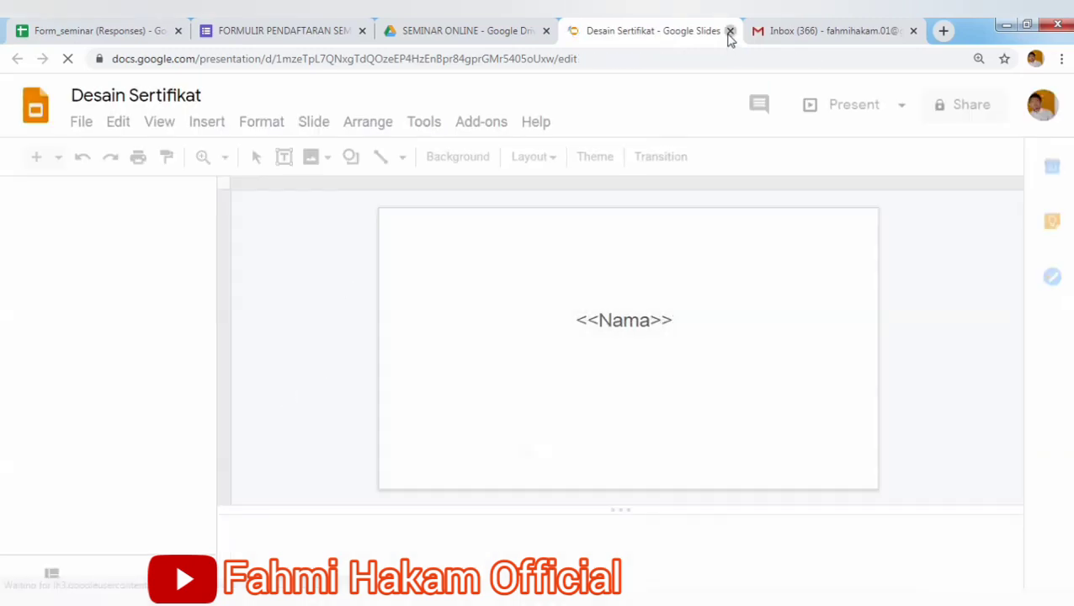
click(445, 31)
click(730, 30)
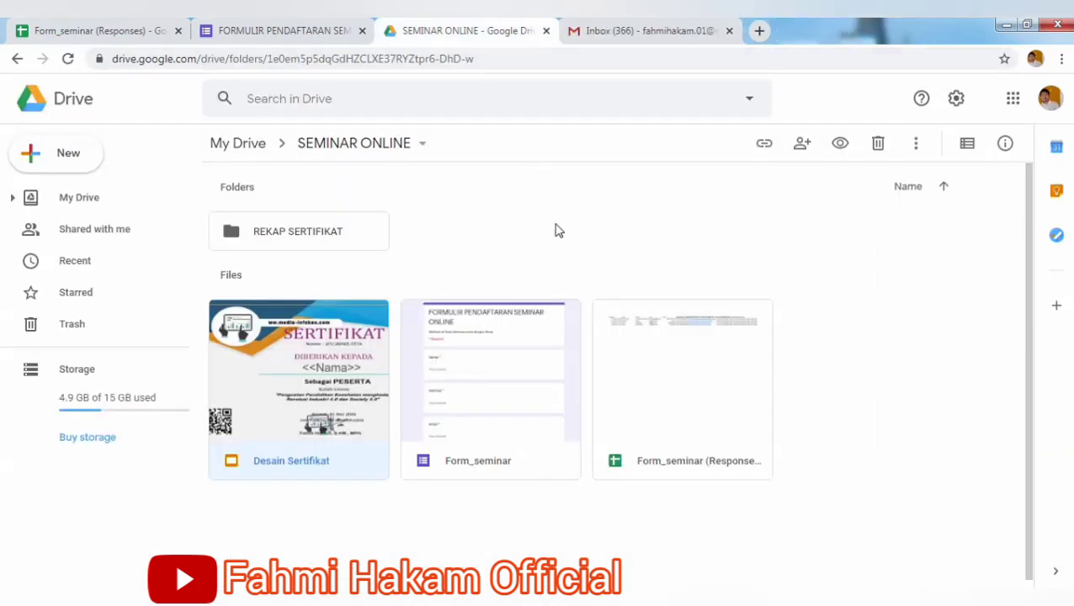
double_click(308, 237)
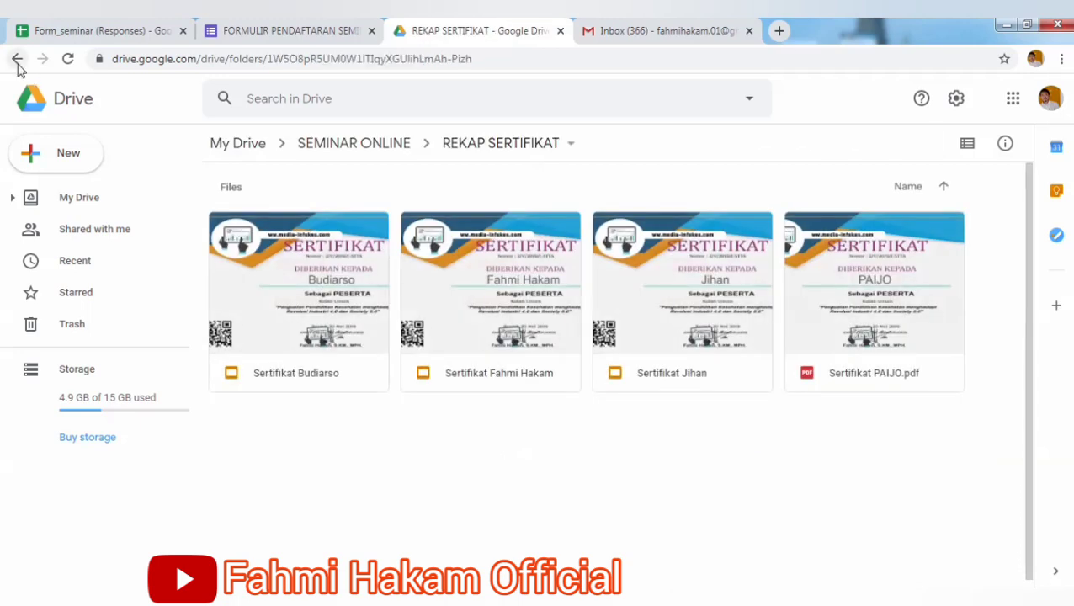
click(17, 61)
Copy the REKAP SERTIFIKAT folder's shareable link.
click(271, 229)
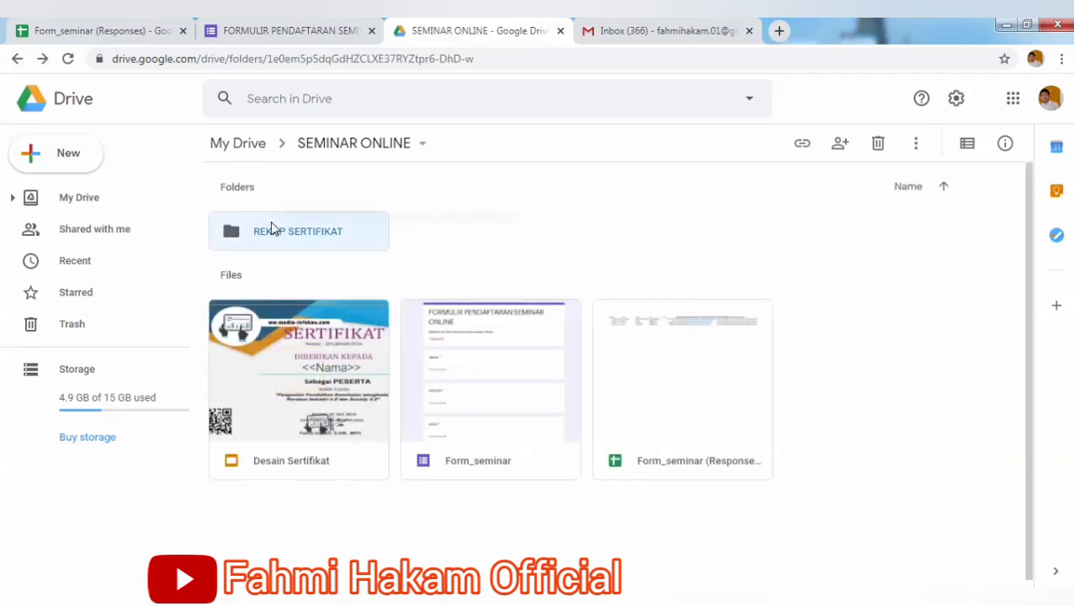
right_click(272, 230)
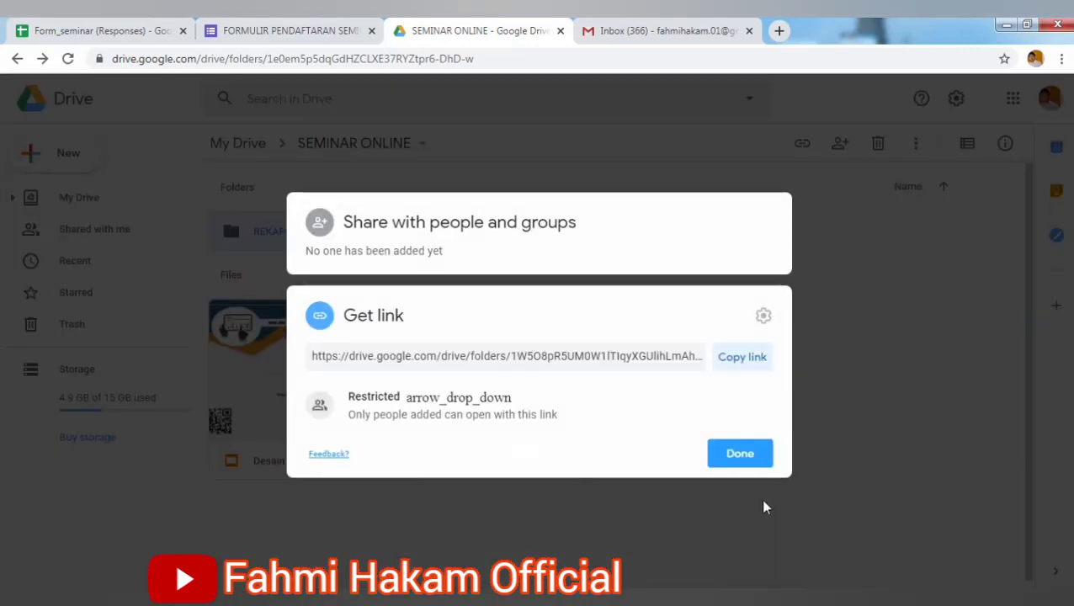
click(747, 361)
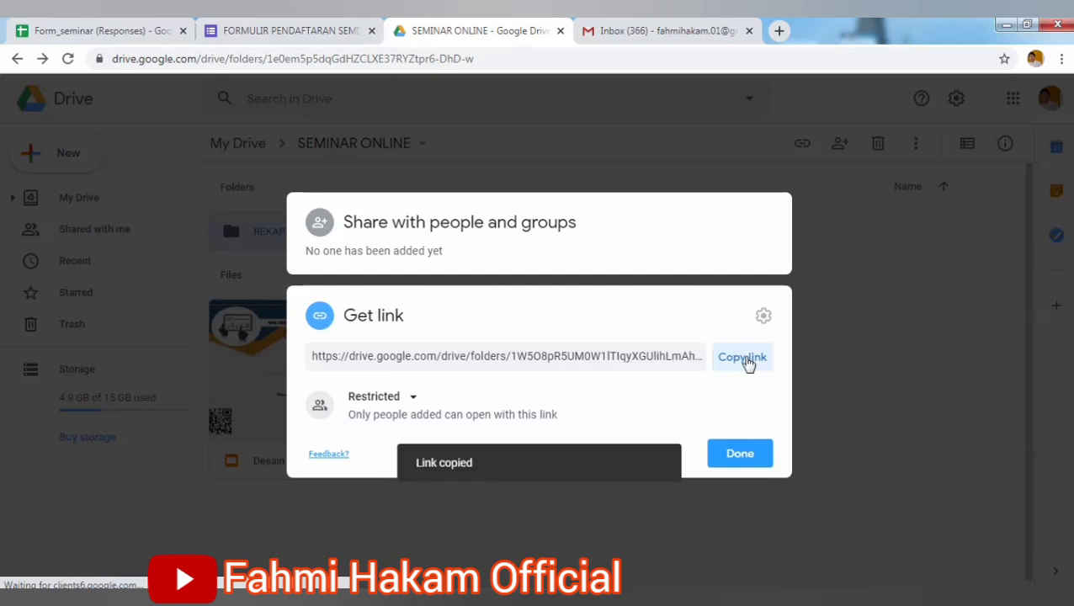
click(742, 456)
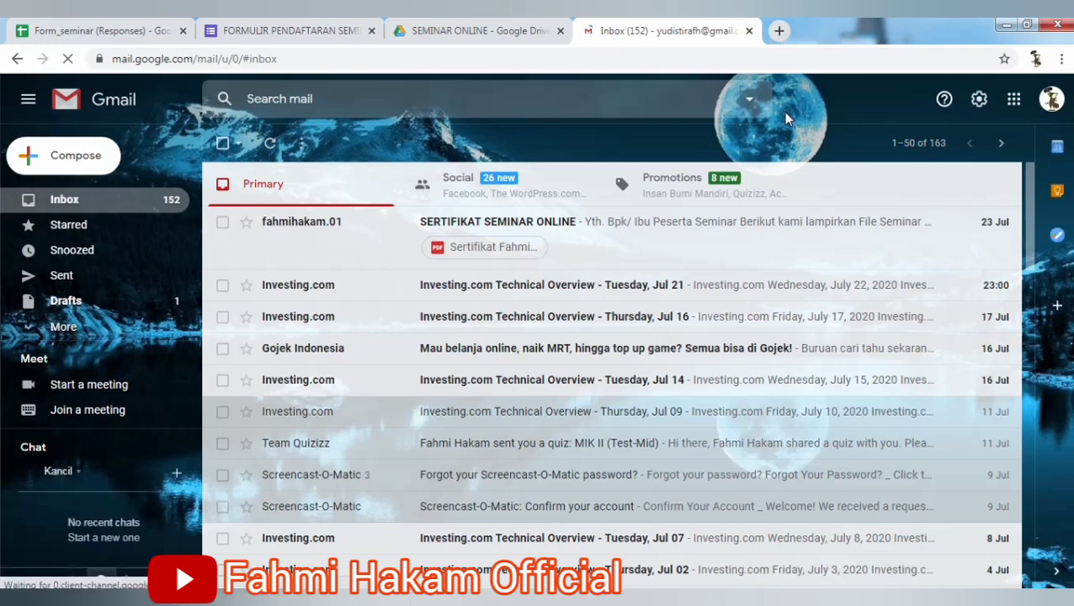
Confirm the signed-in Gmail account from the avatar panel, then dismiss it.
click(1051, 100)
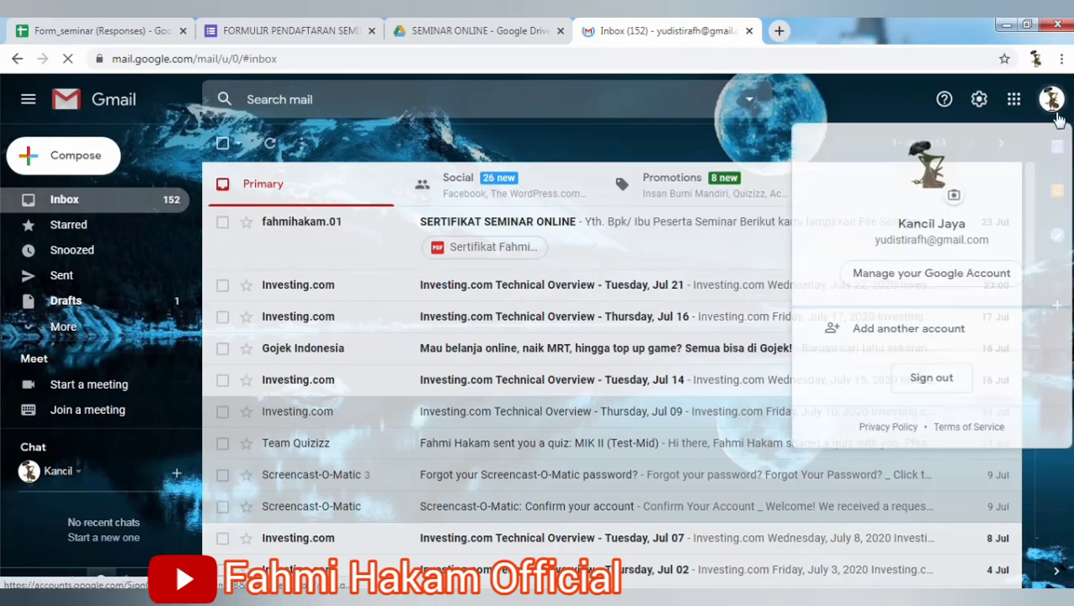
click(632, 137)
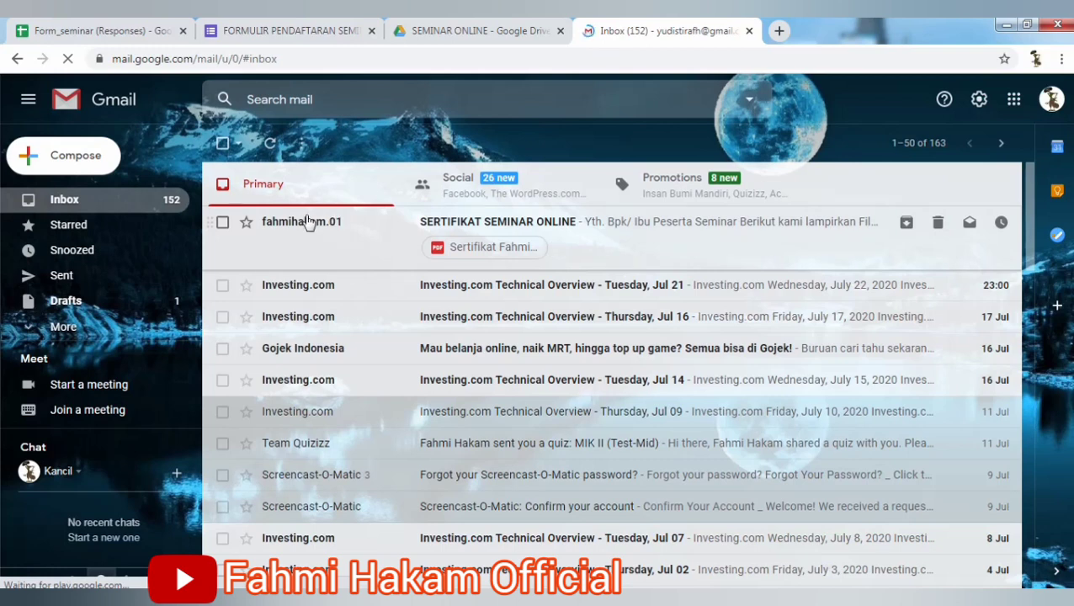
mouse_move(308, 230)
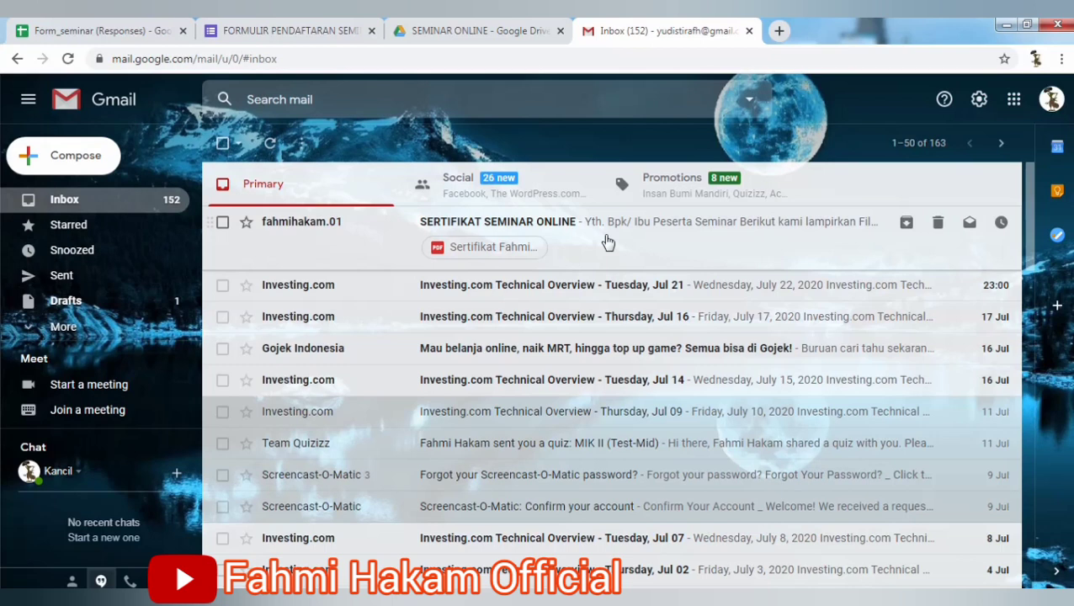
Download the certificate PDF from the SERTIFIKAT SEMINAR ONLINE email and open it.
click(607, 242)
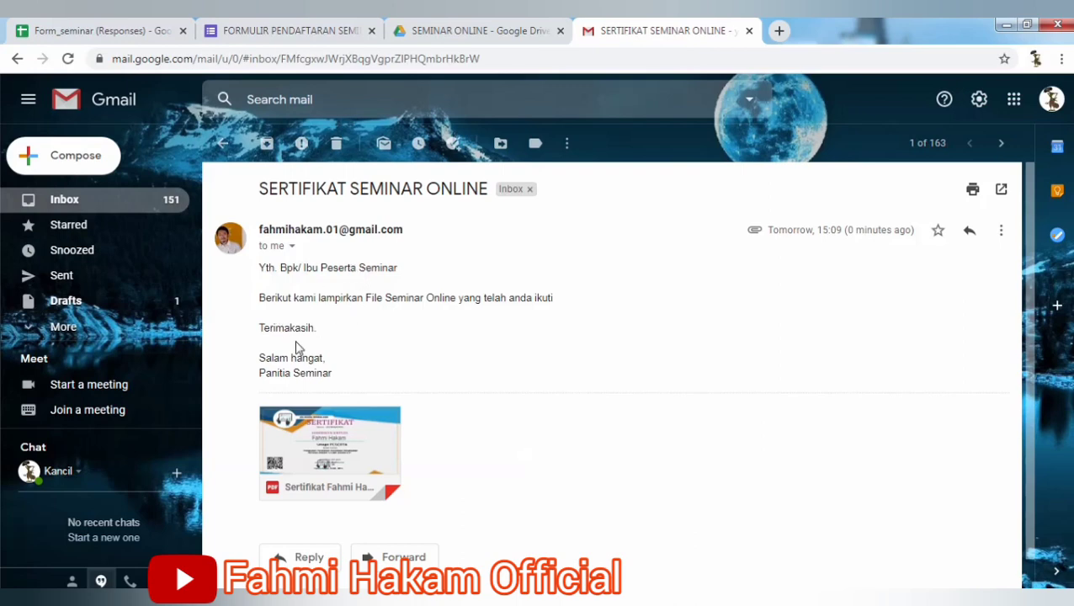
mouse_move(316, 465)
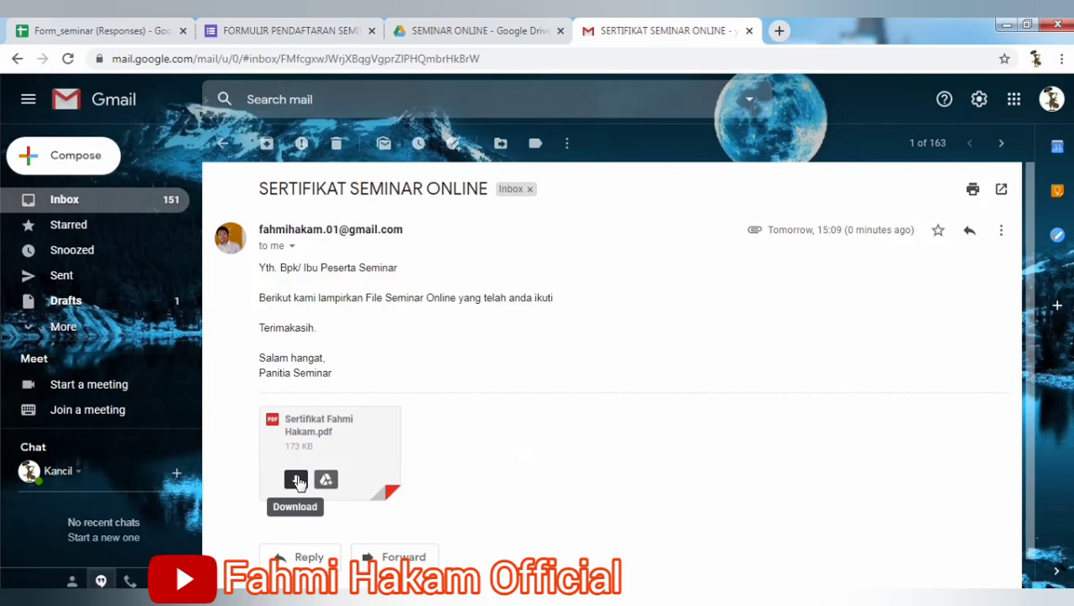
click(296, 482)
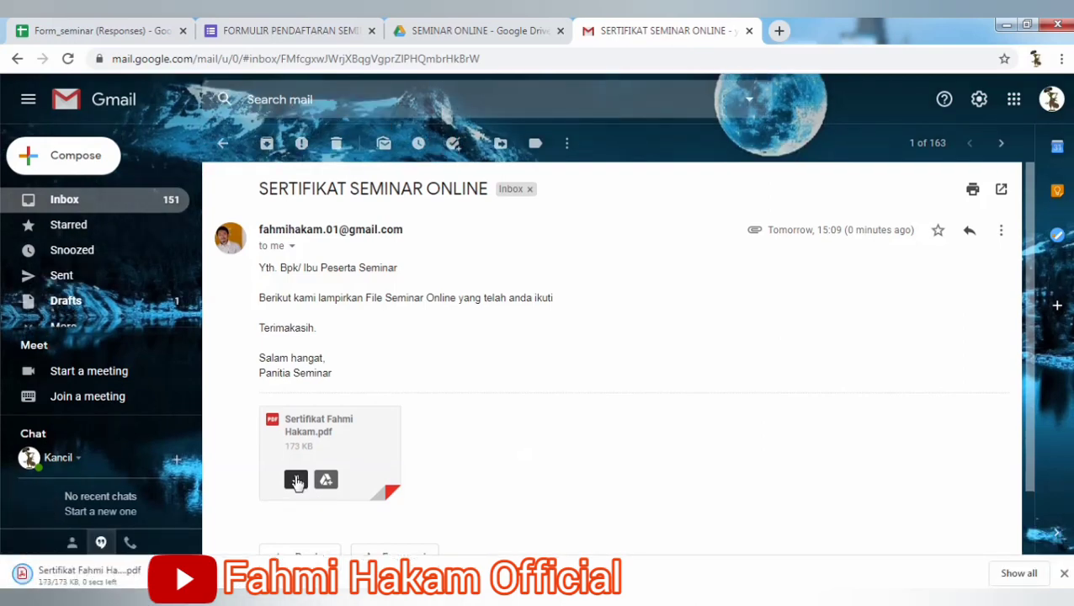
click(108, 575)
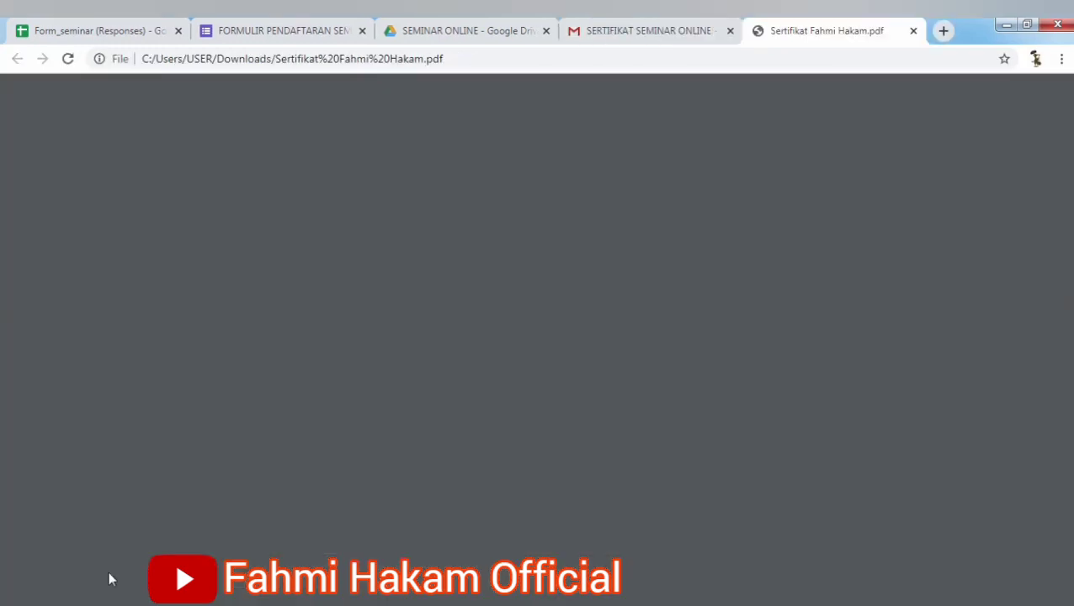